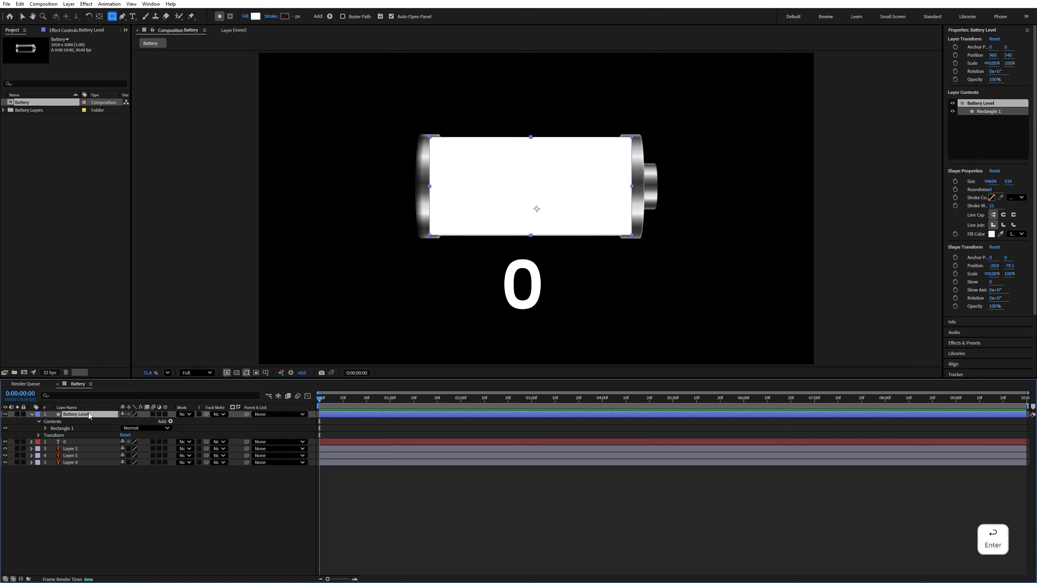
Move the Battery Level layer below Layer 5 and directly above Layer 4, and briefly hide Layer 5 to check the stacking
drag(96, 417, 68, 433)
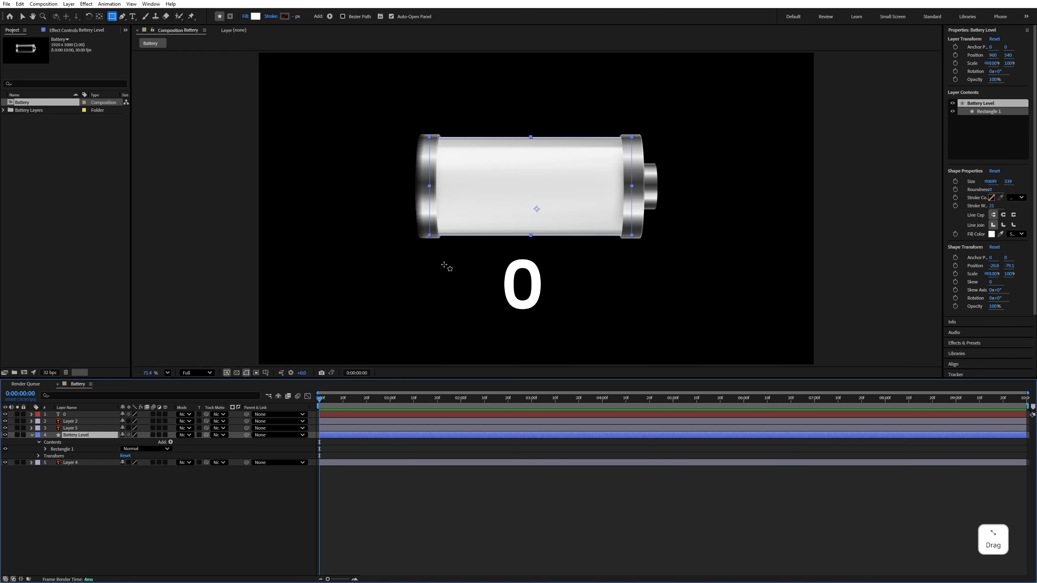
click(5, 428)
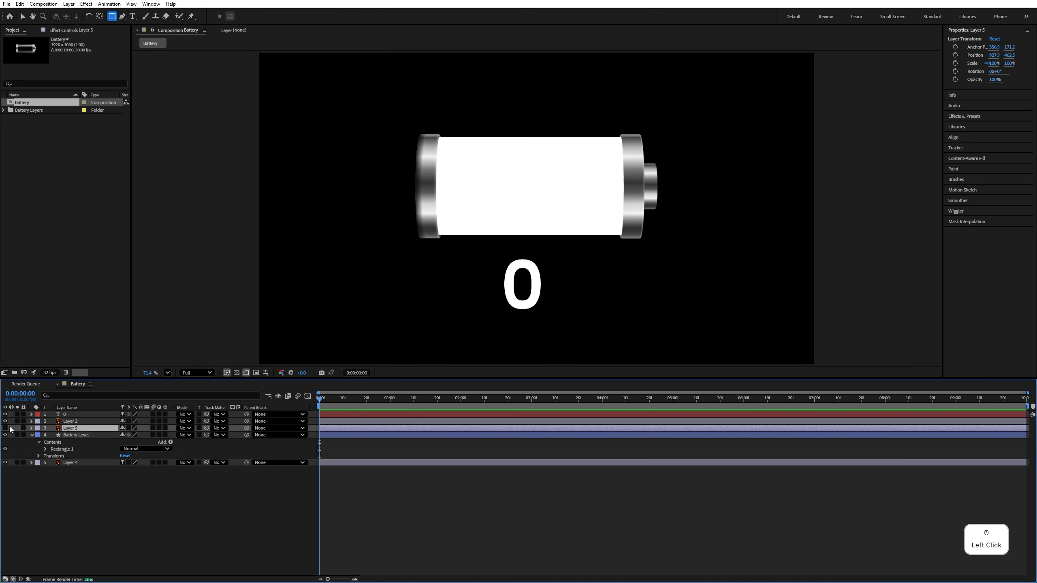
click(4, 429)
Rename Layer 5, the translucent battery cover, as Glass
right_click(93, 428)
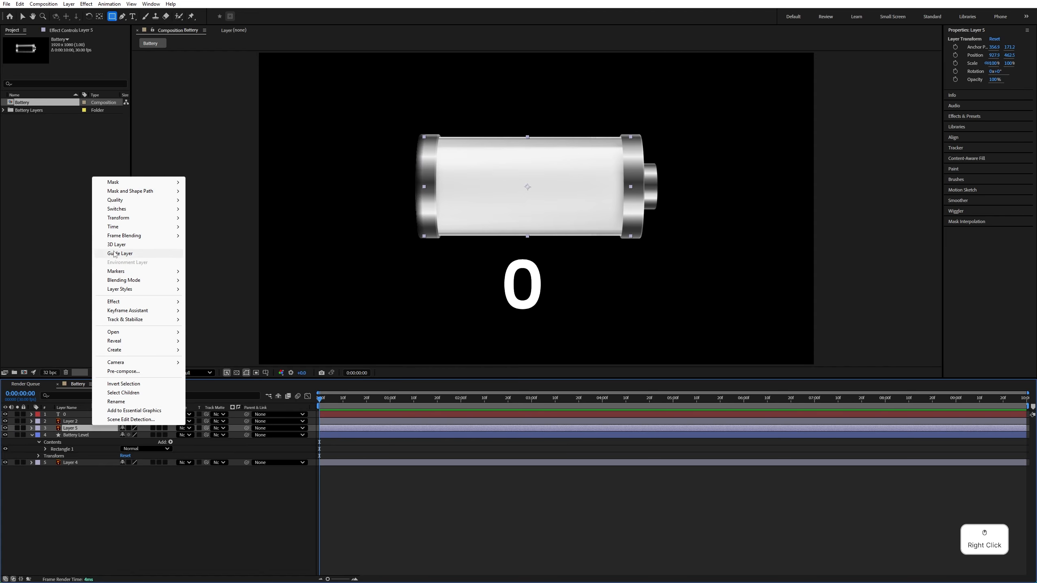
click(116, 401)
text(Glass)
key(Return)
Rename Layer 2, the layer directly above Glass, as upperbody
click(77, 422)
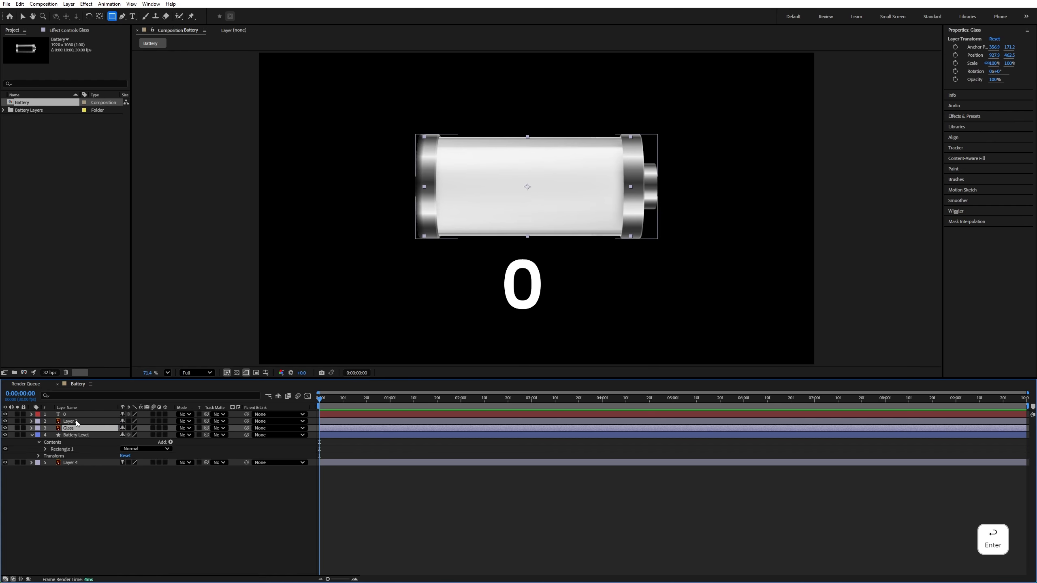
right_click(82, 417)
click(97, 394)
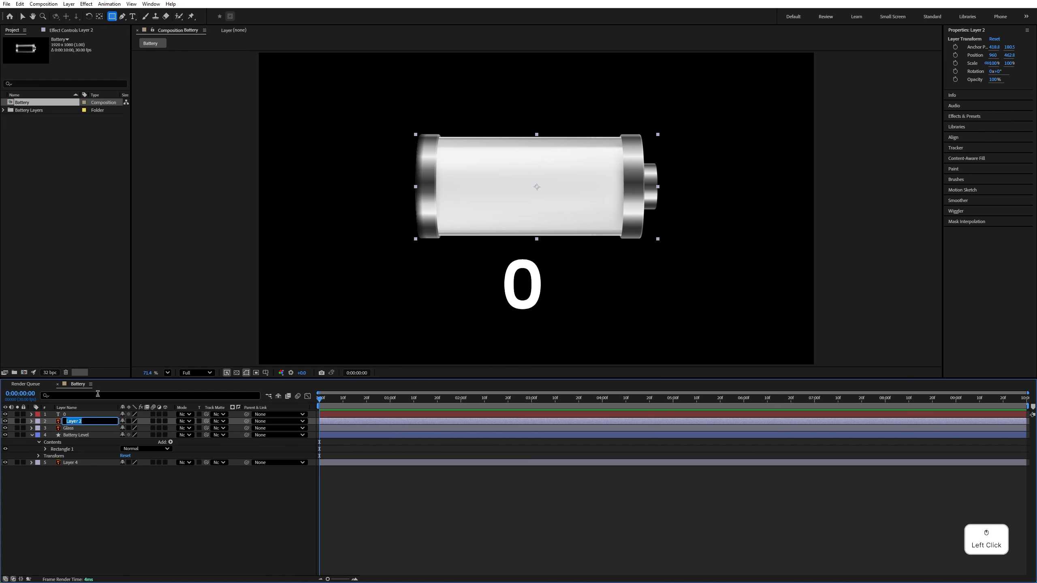
text(upperbody)
key(Return)
Rename Layer 4 at the end of the layer stack as Back side body
right_click(83, 464)
click(102, 439)
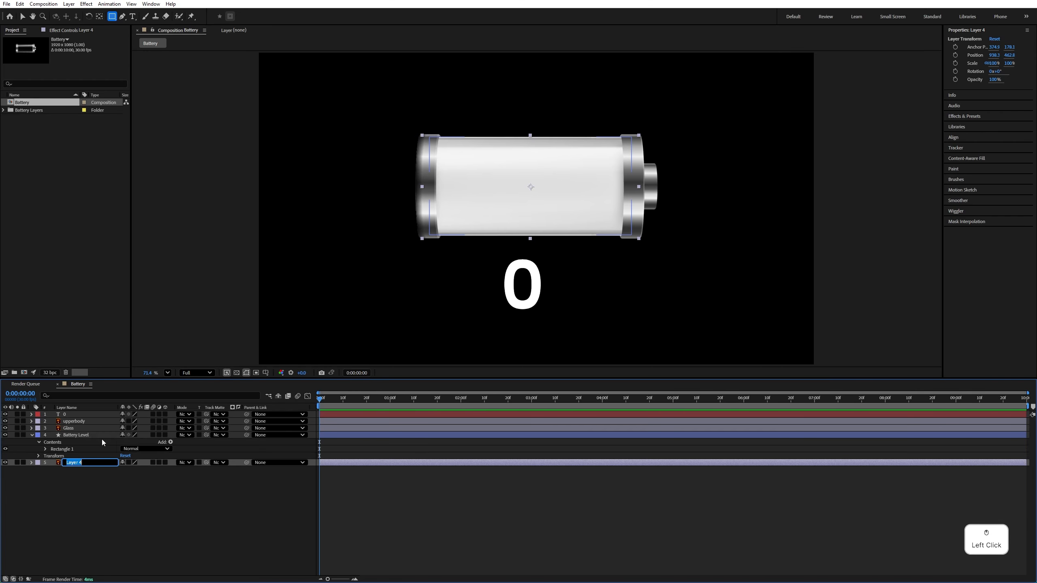
text(Back side body)
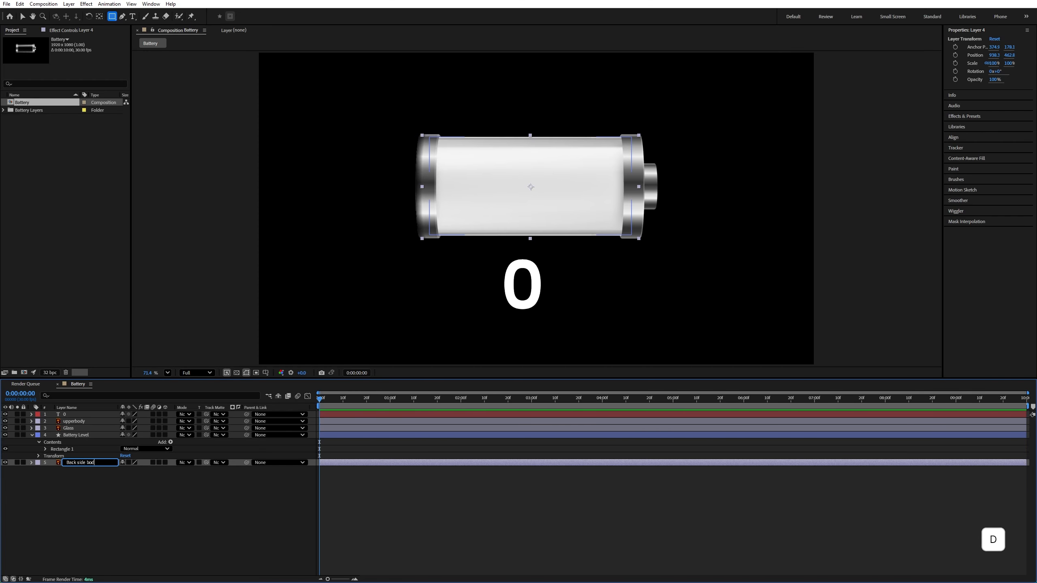
click(157, 451)
Enlarge the composition view, switch to the Selection tool and add a null object to the Battery composition
drag(190, 378, 190, 428)
click(22, 16)
click(68, 4)
mouse_move(78, 13)
click(214, 50)
click(76, 518)
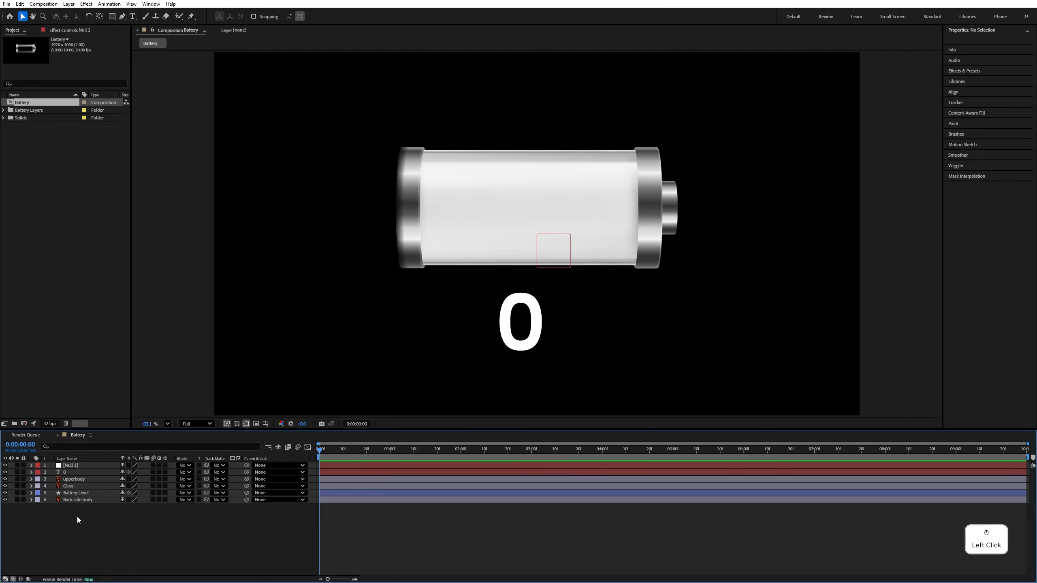
Rename the null object layer as Battery_CTRL
right_click(74, 465)
click(96, 442)
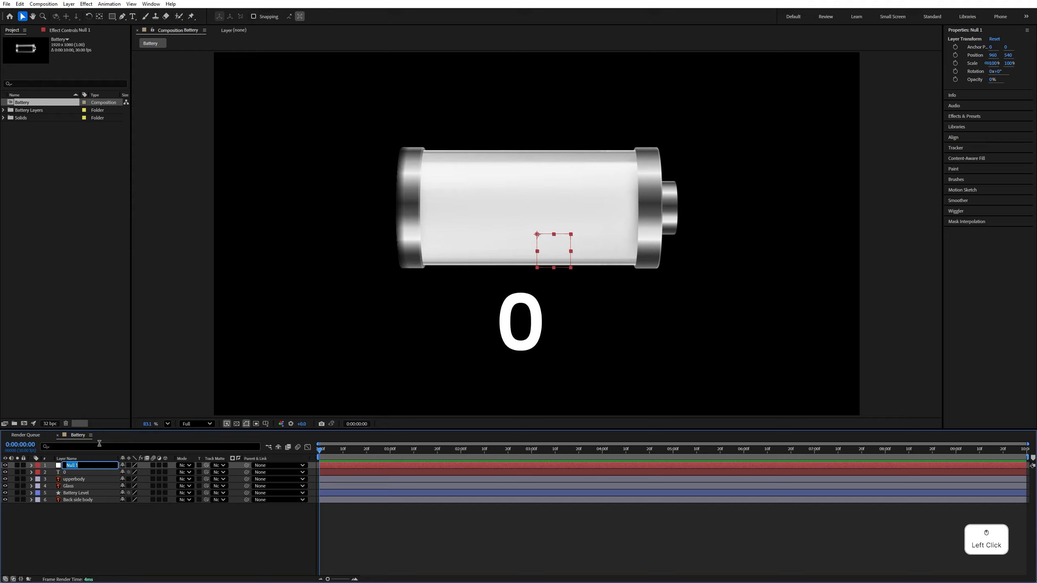
text(Bat)
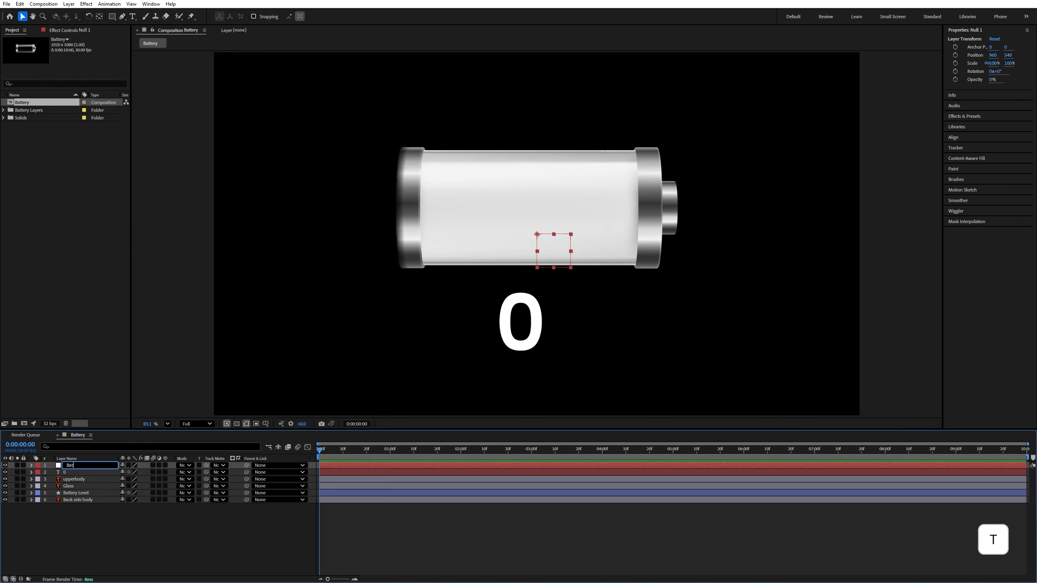
text(tery_CTRL)
click(133, 546)
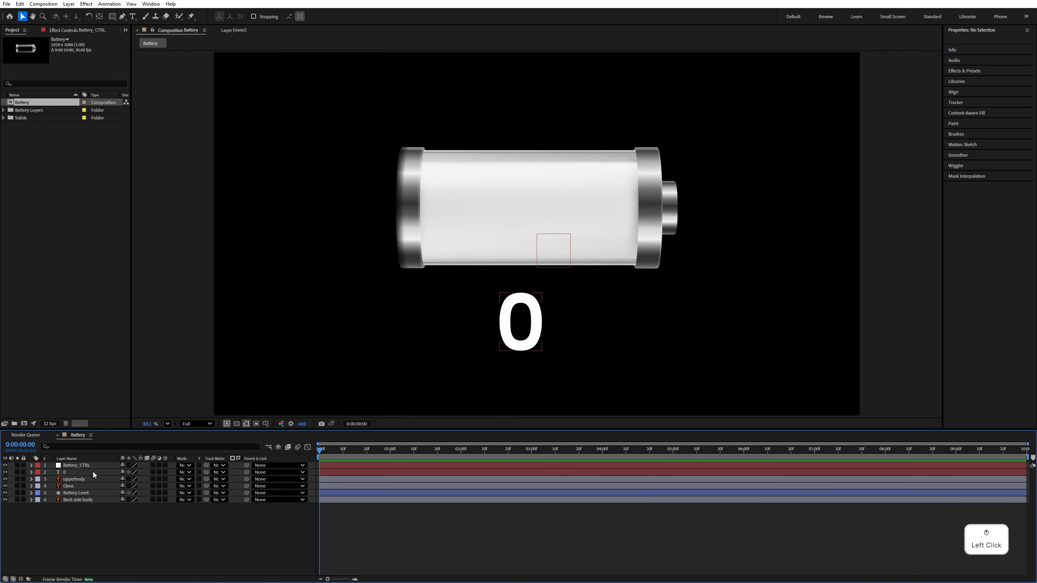
Apply a Slider Control expression effect to the Battery_CTRL layer
click(94, 467)
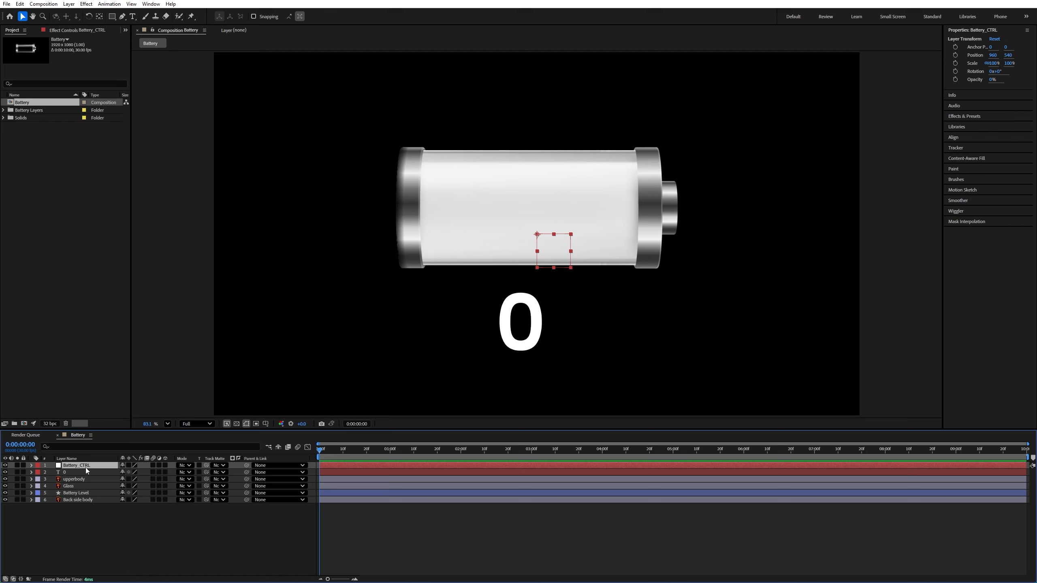
click(86, 4)
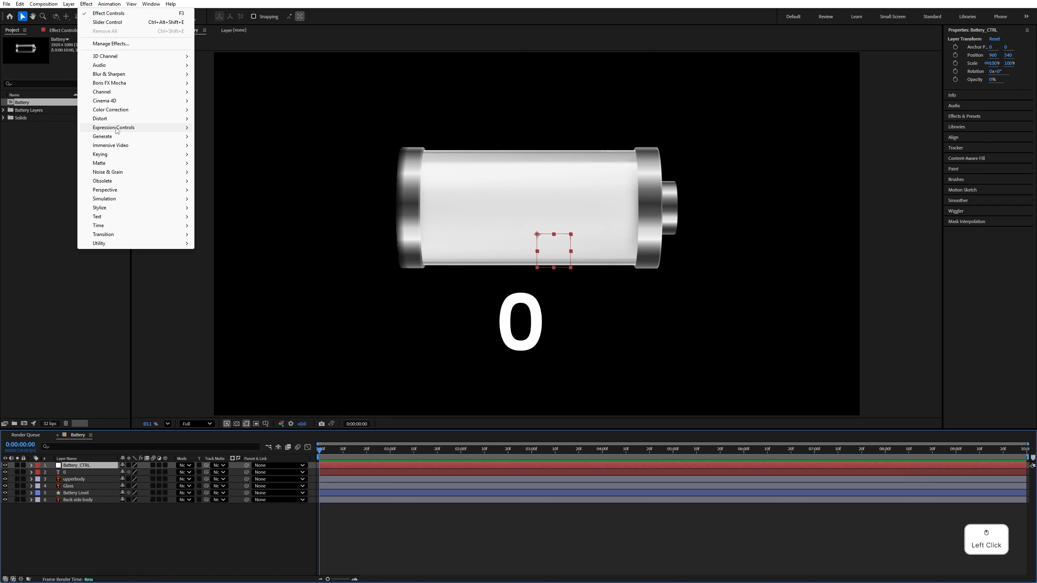
mouse_move(115, 129)
click(221, 189)
Rename the Slider Control effect on Battery_CTRL as Battery_Level
key(Return)
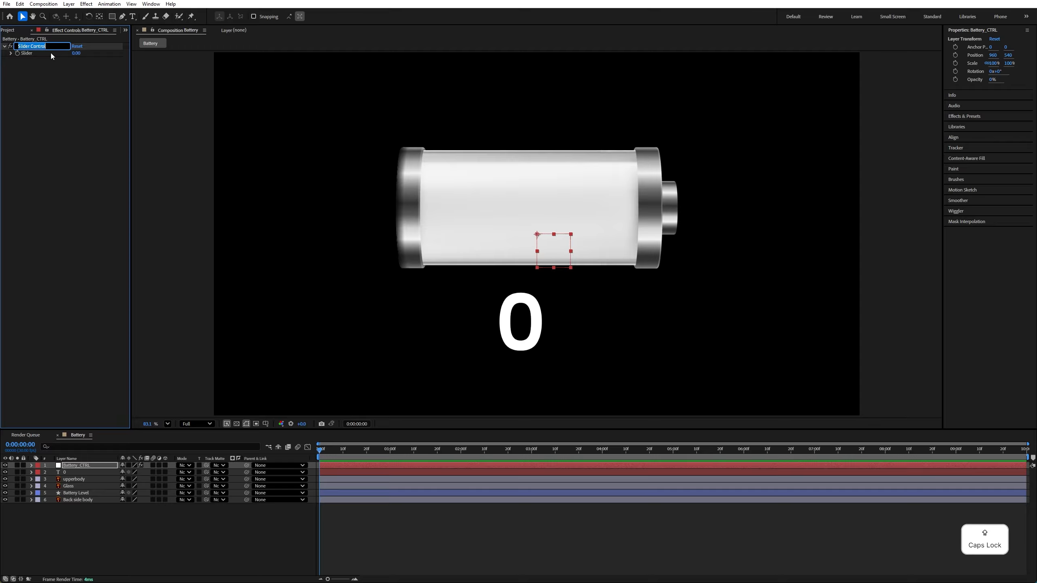
text(Batte)
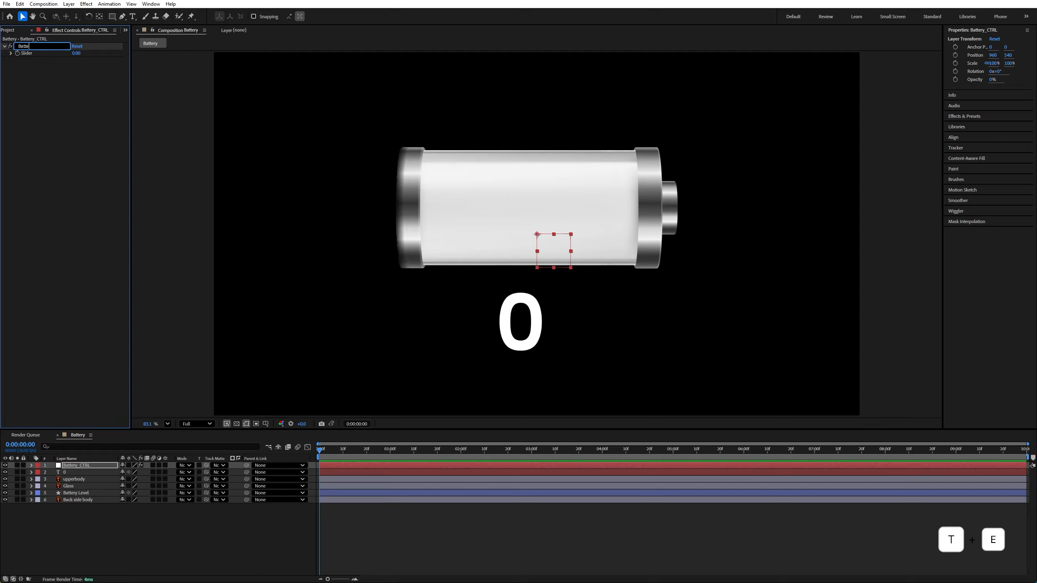
text(ry_)
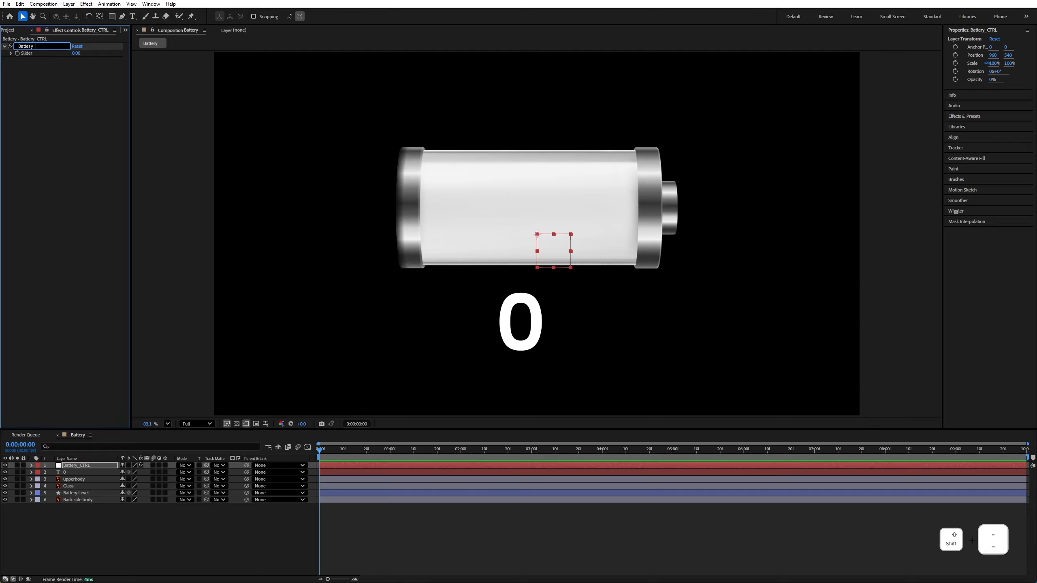
text(Level)
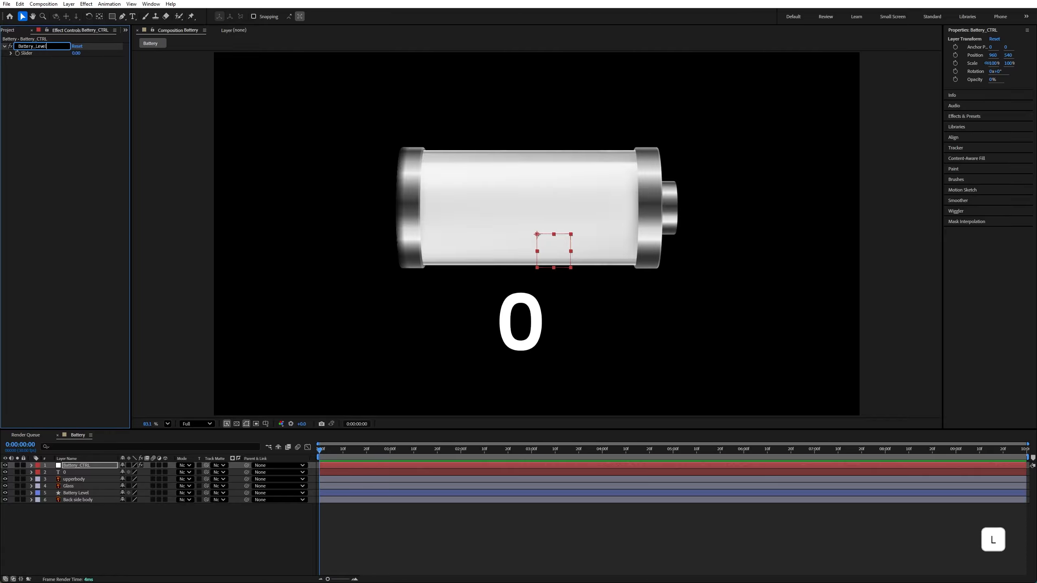
key(Return)
Apply a Dropdown Menu Control expression effect to the Battery_CTRL layer
click(90, 469)
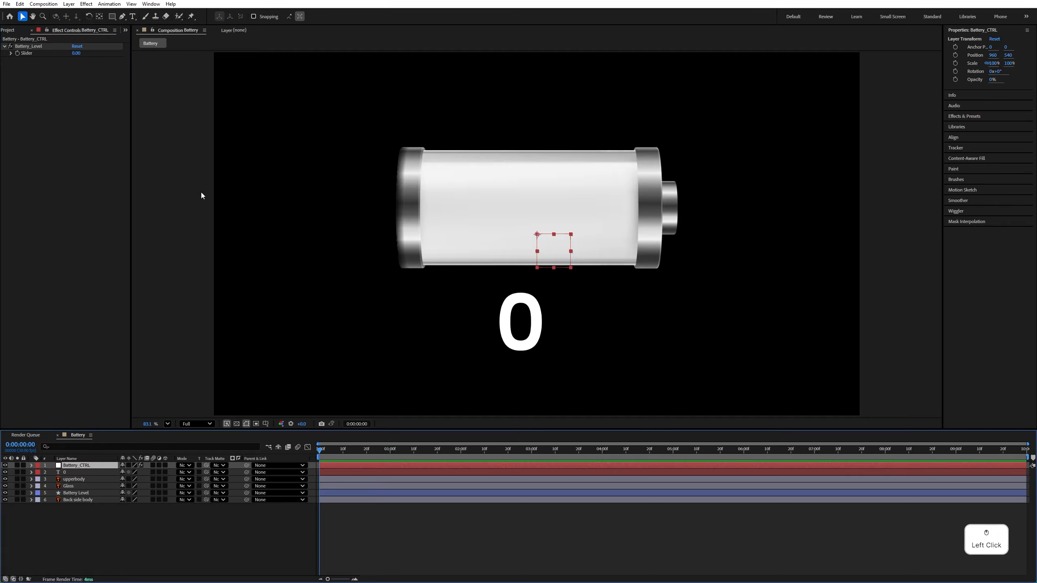
click(87, 4)
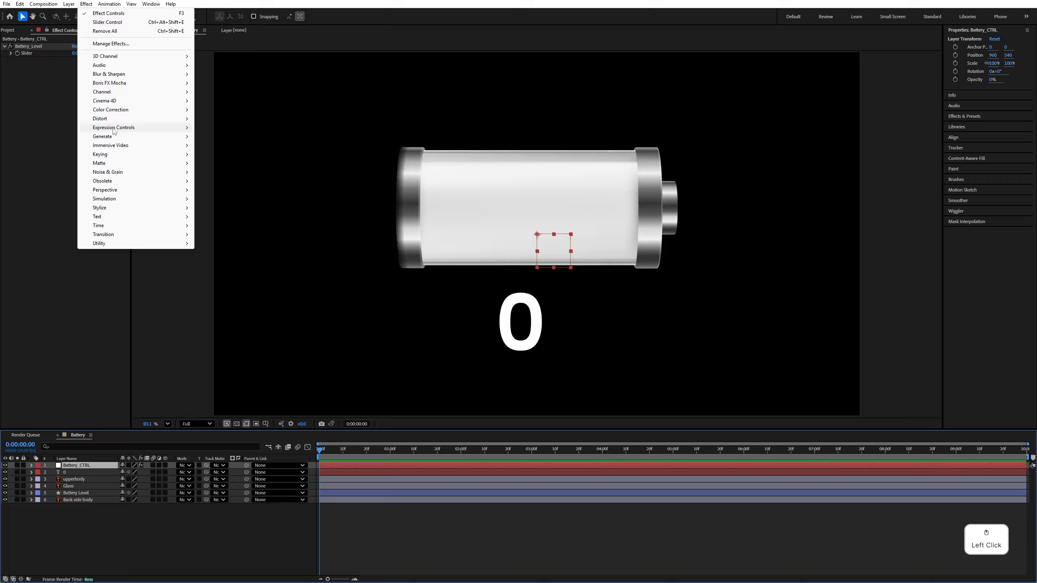
mouse_move(113, 130)
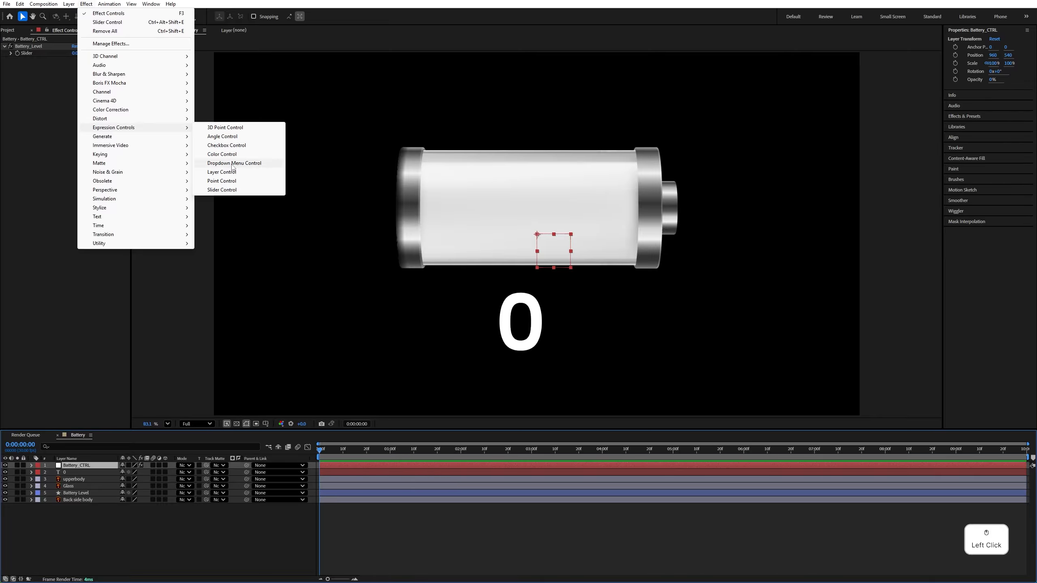
click(234, 163)
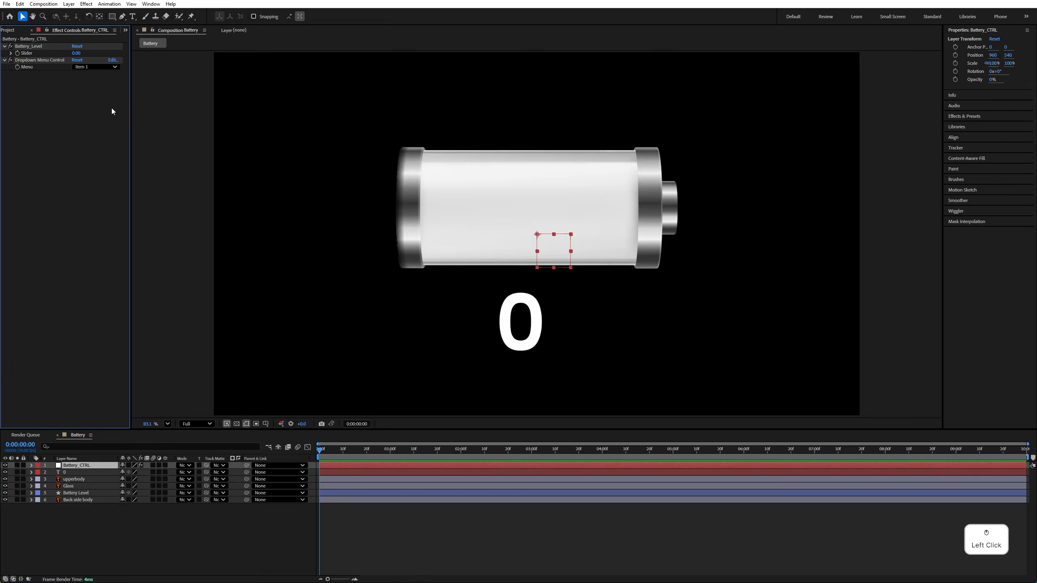
Rename the Dropdown Menu Control effect as Direction
right_click(49, 61)
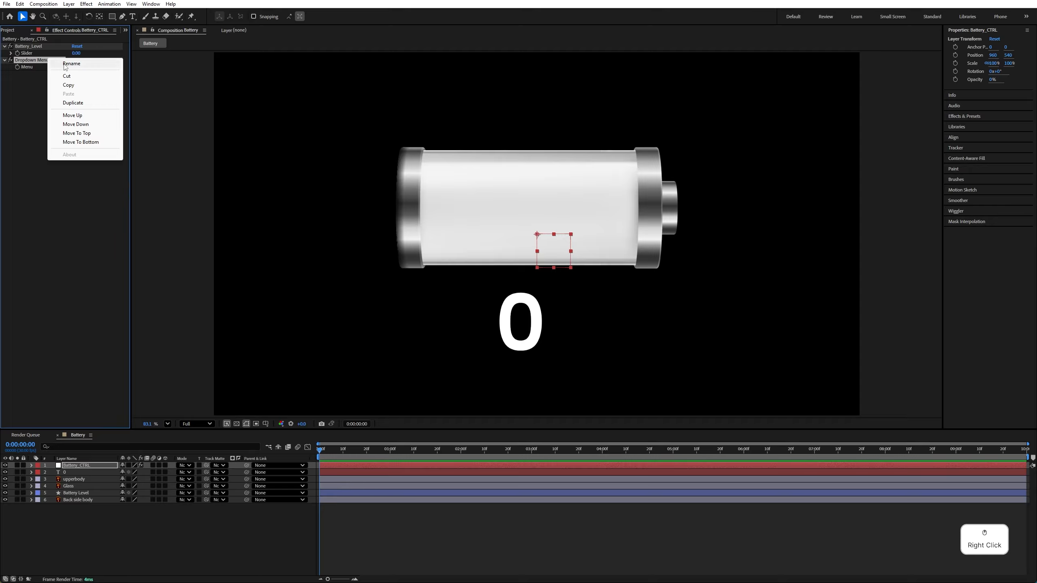
click(66, 68)
text(Direction)
click(42, 65)
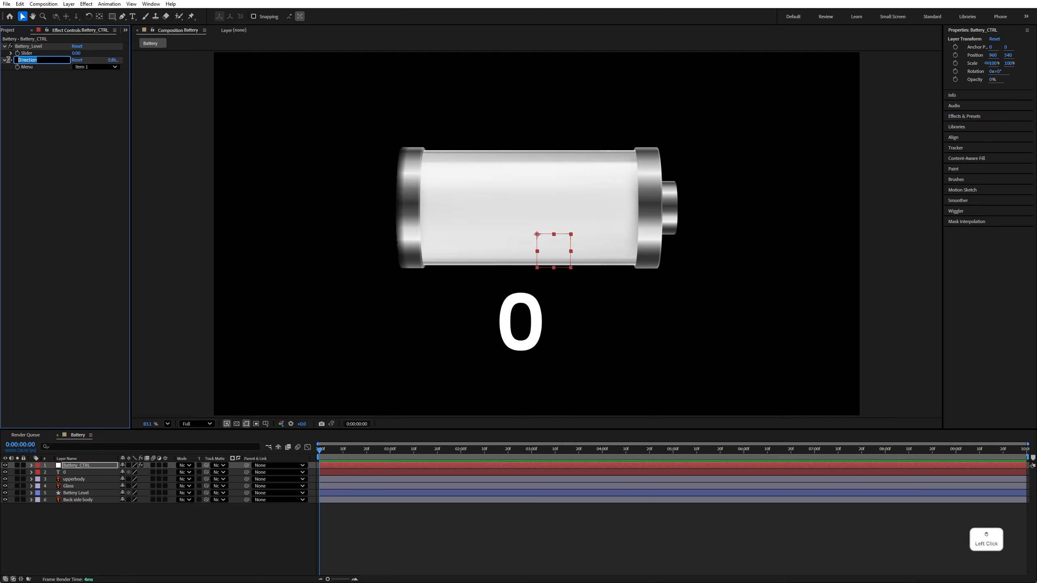
click(37, 59)
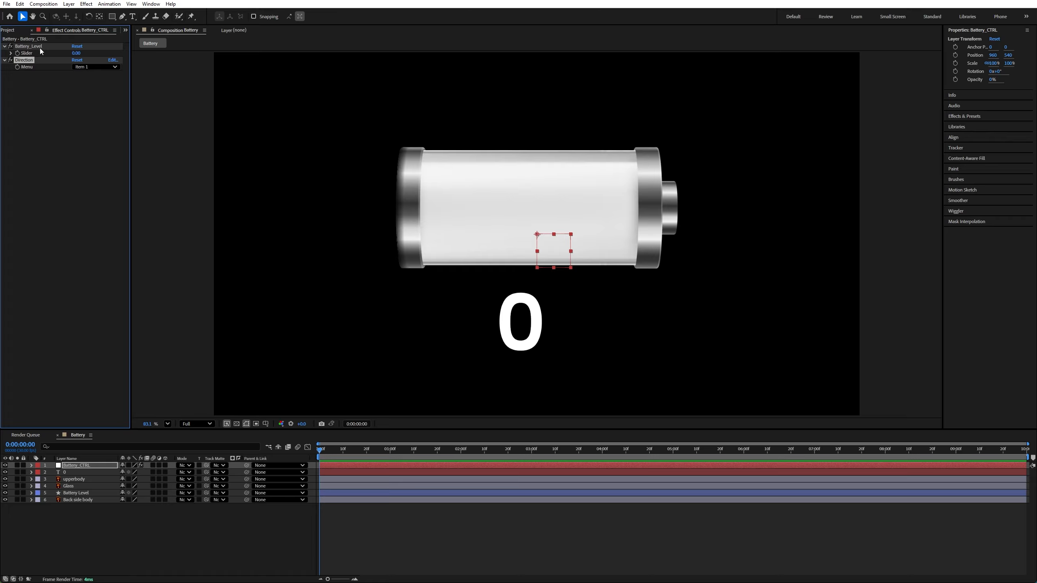
Open the Direction effect's dropdown items on Battery_CTRL for editing and add a fourth item
click(73, 466)
click(32, 466)
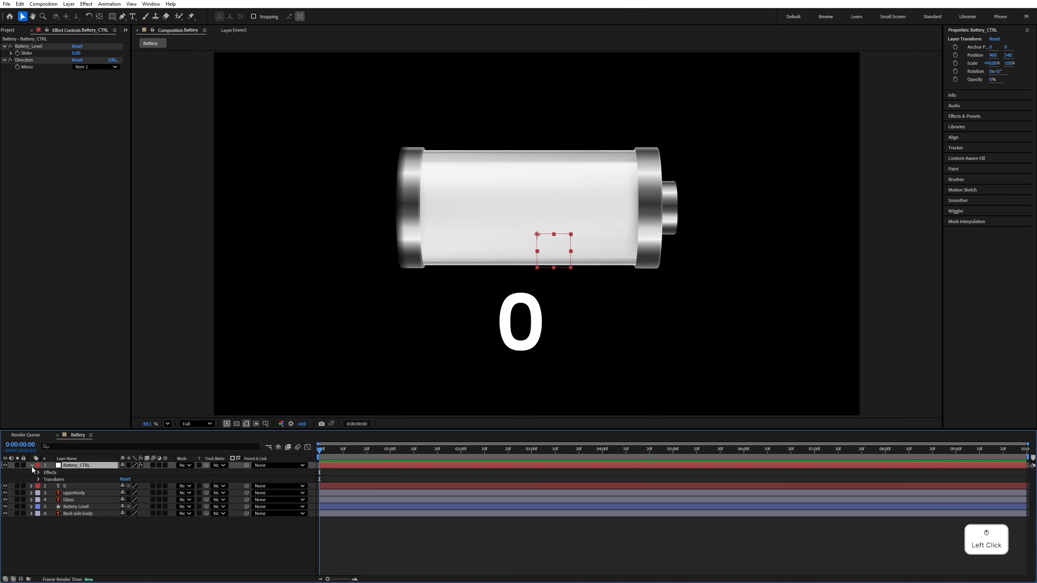
click(38, 472)
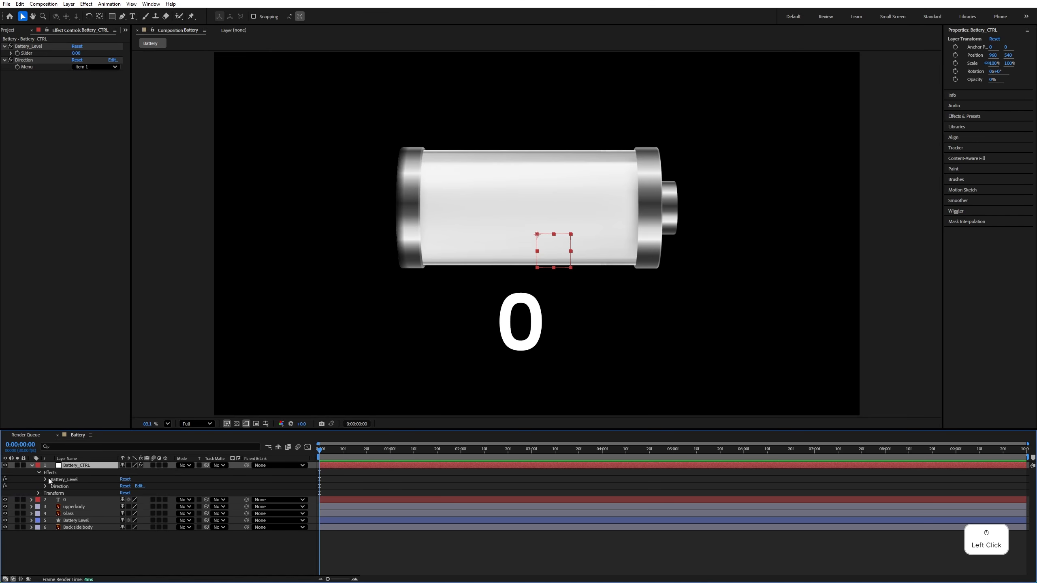
click(46, 487)
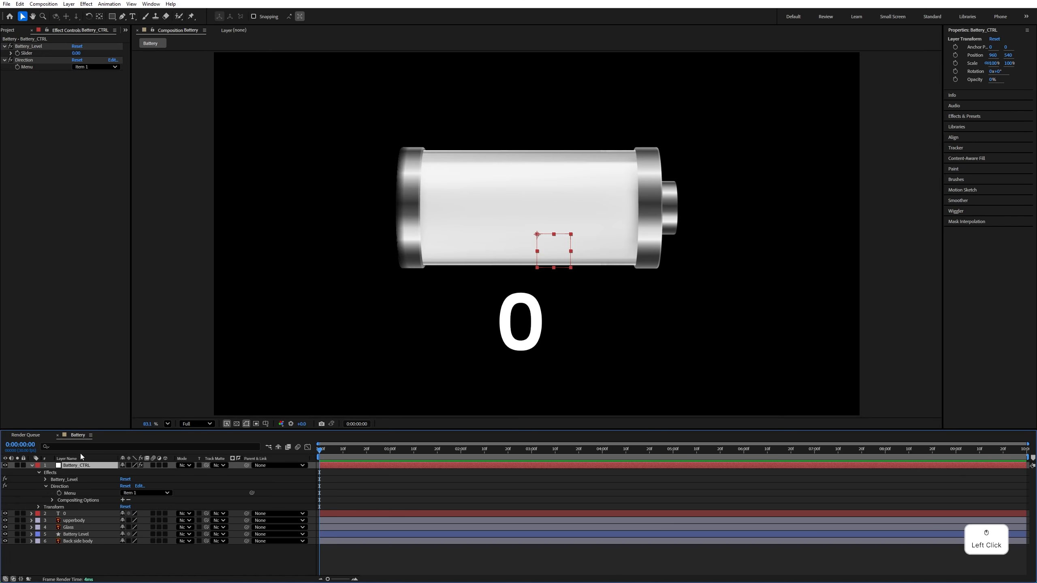
click(149, 493)
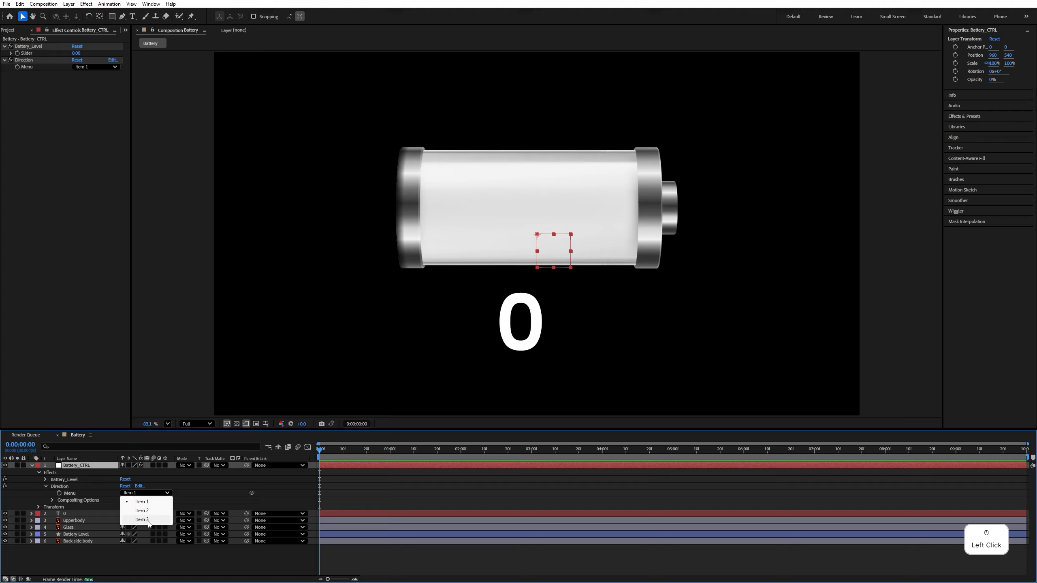
click(140, 487)
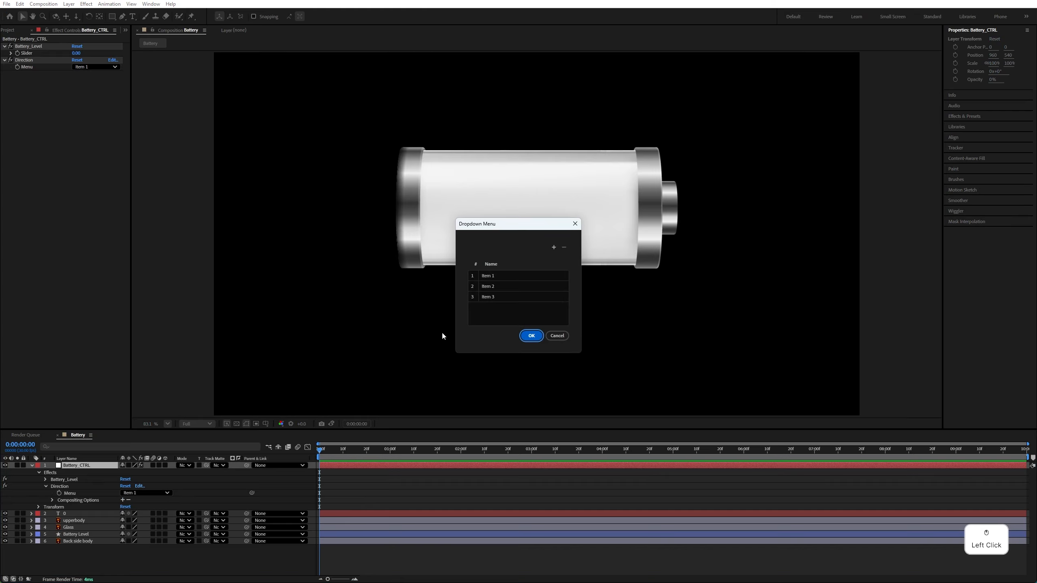
click(551, 249)
Rename the first two items of the Direction dropdown as Left and Right
double_click(495, 277)
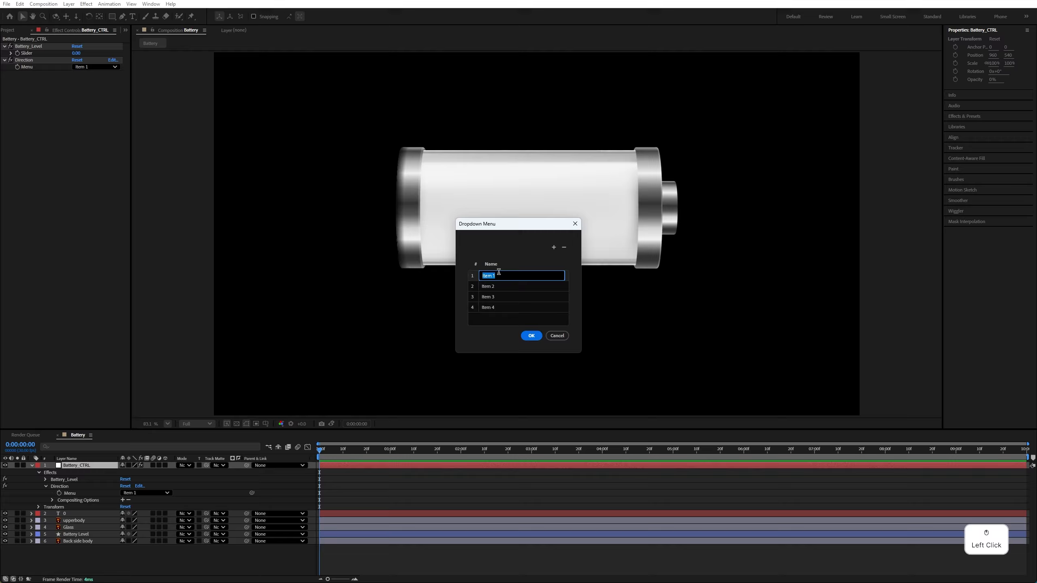
text(L)
key(Caps_Lock)
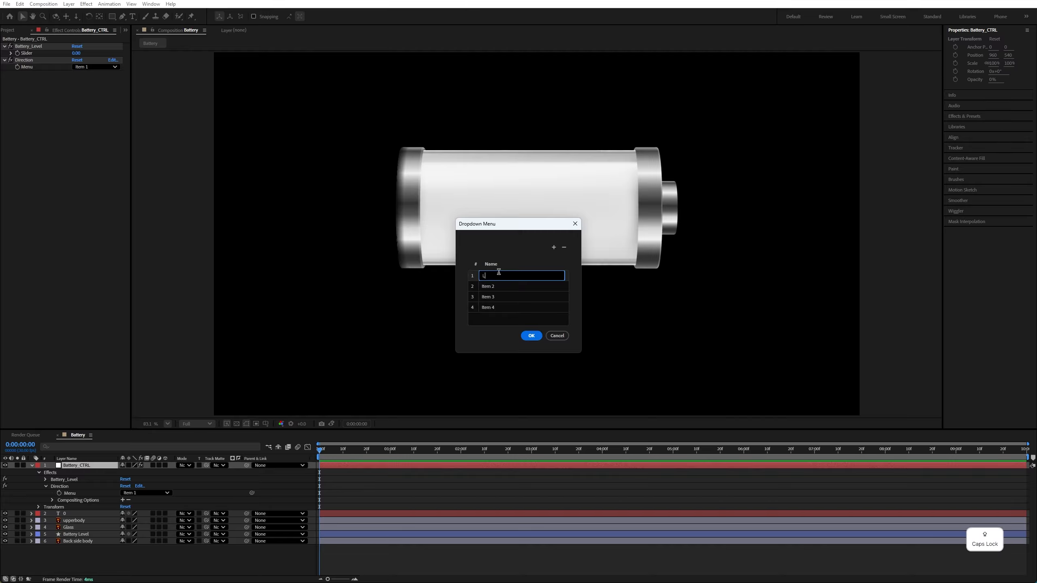
text(eft)
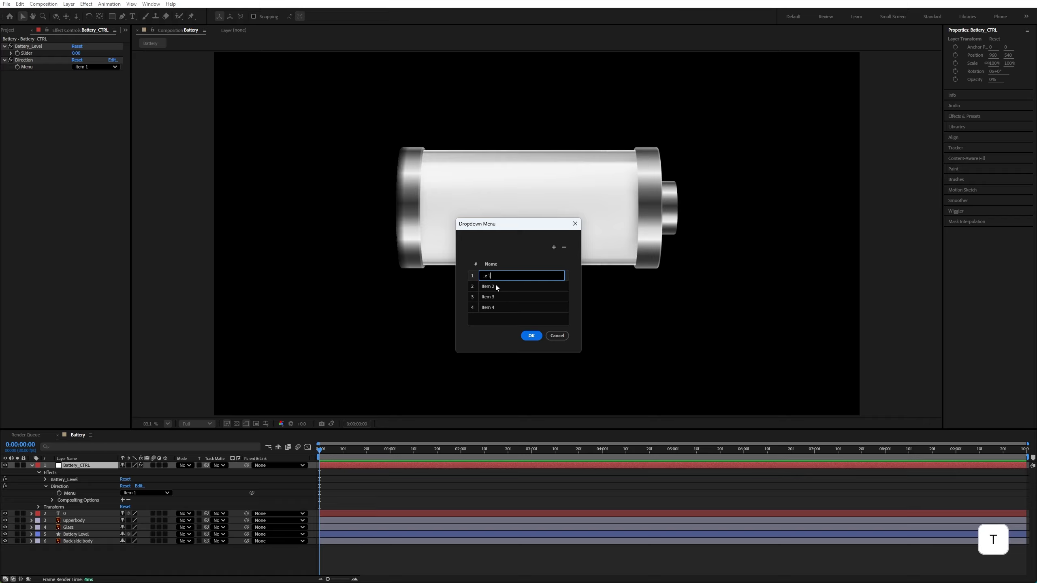
double_click(496, 286)
text(R)
key(Caps_Lock)
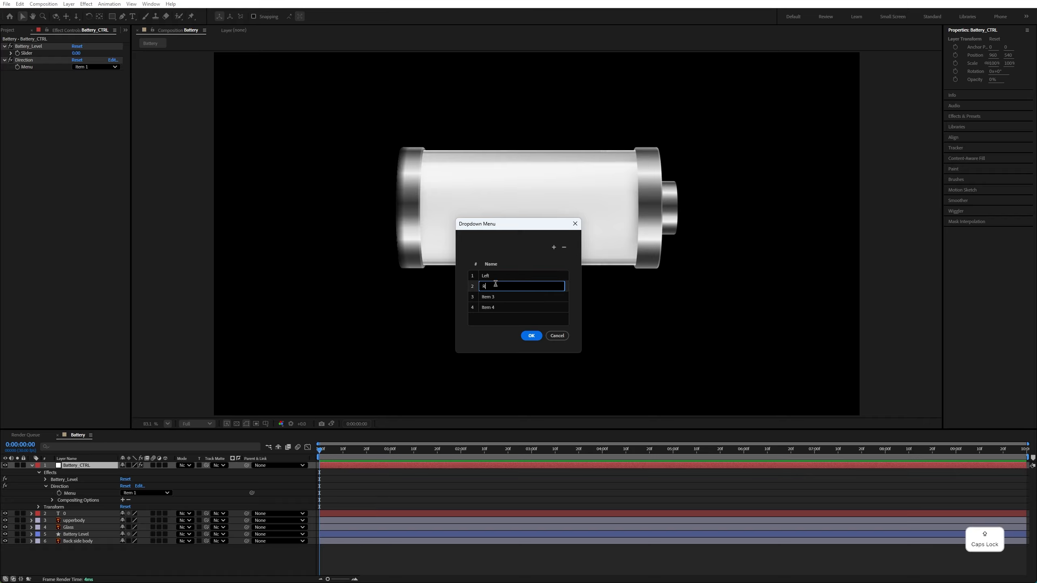
text(ight)
Rename the third and fourth Direction items as Top and Bottom and apply the dropdown changes
double_click(495, 296)
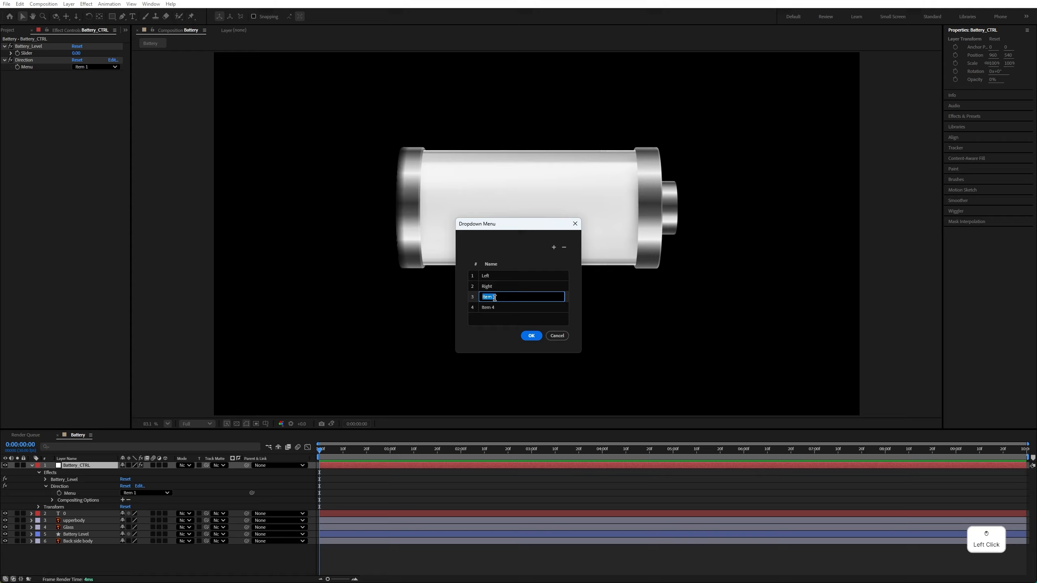
text(Top)
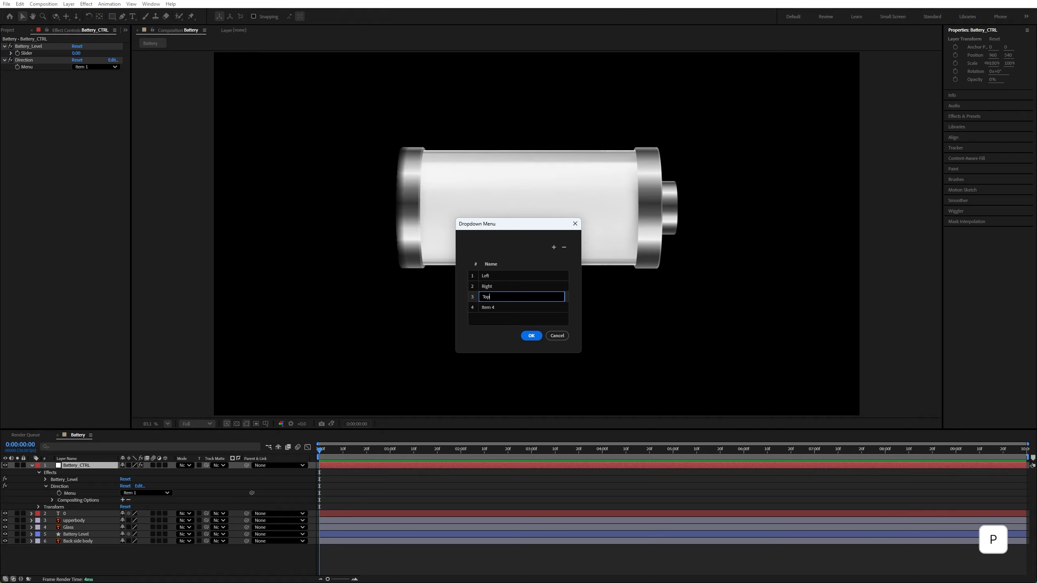
double_click(507, 306)
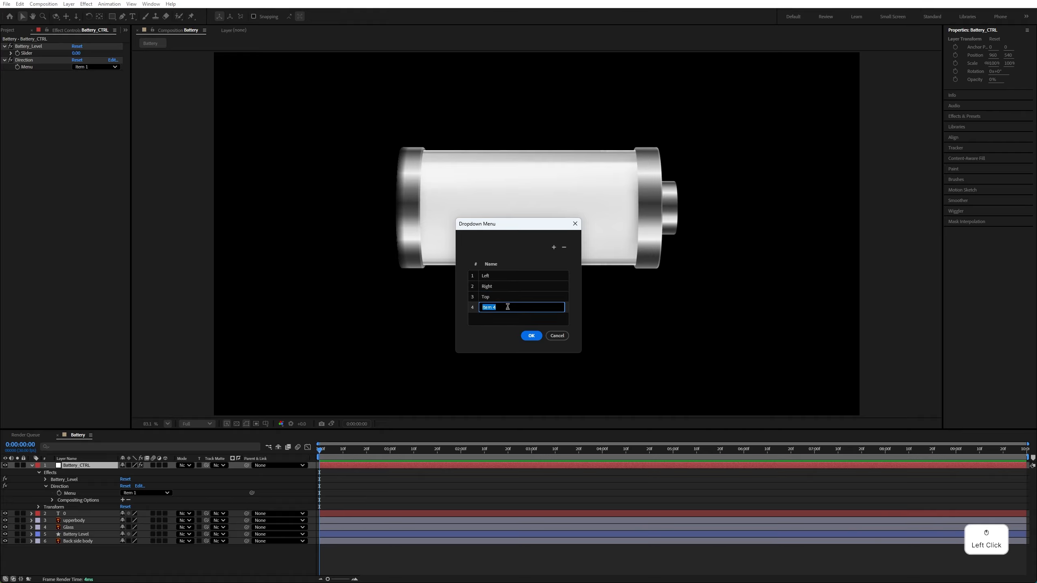
text(Bottom)
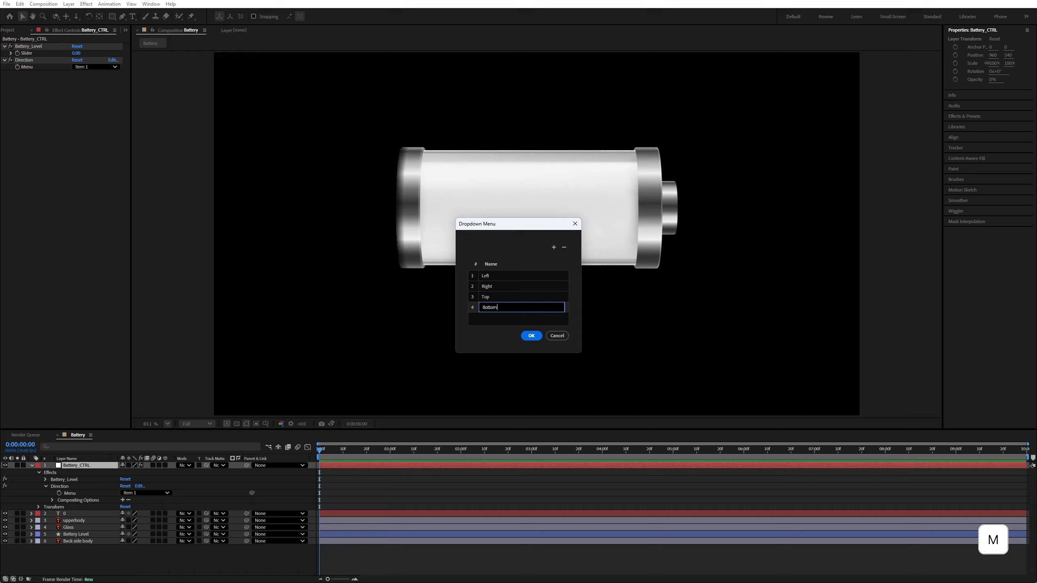
click(531, 335)
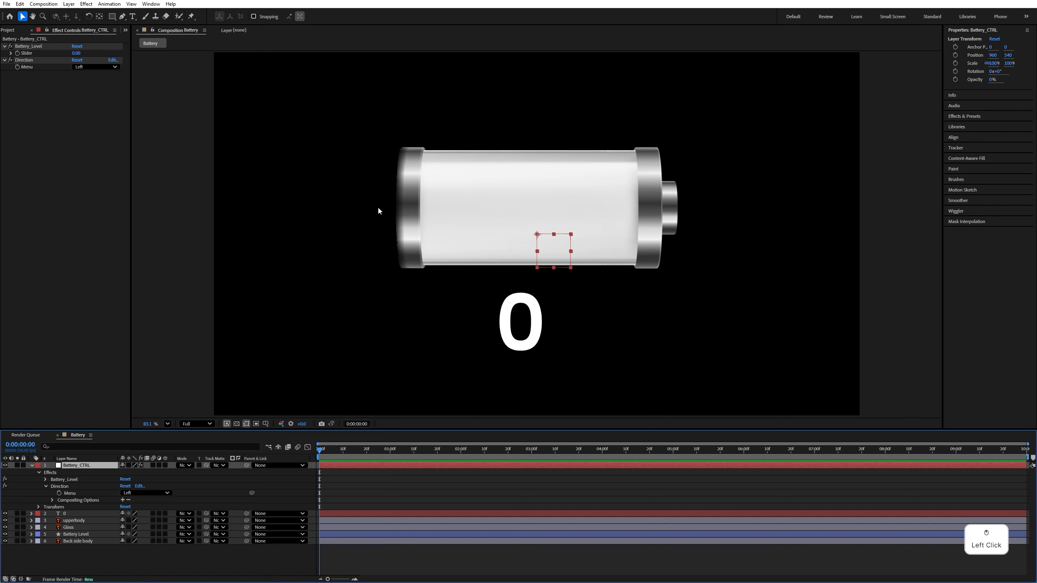
Test the Direction dropdown on Battery_CTRL by choosing Right and returning it to Left
click(96, 66)
click(102, 274)
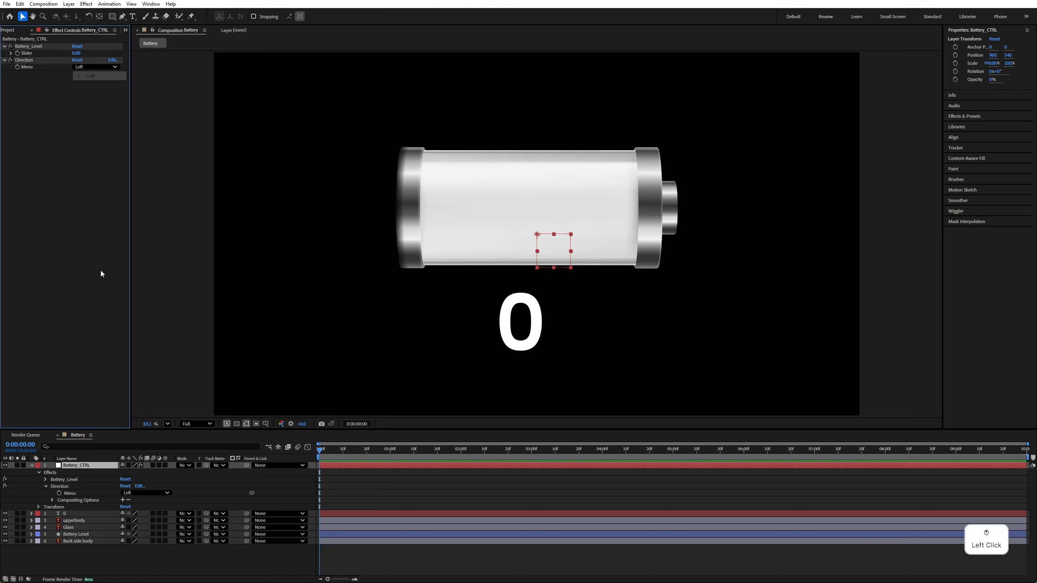
click(95, 67)
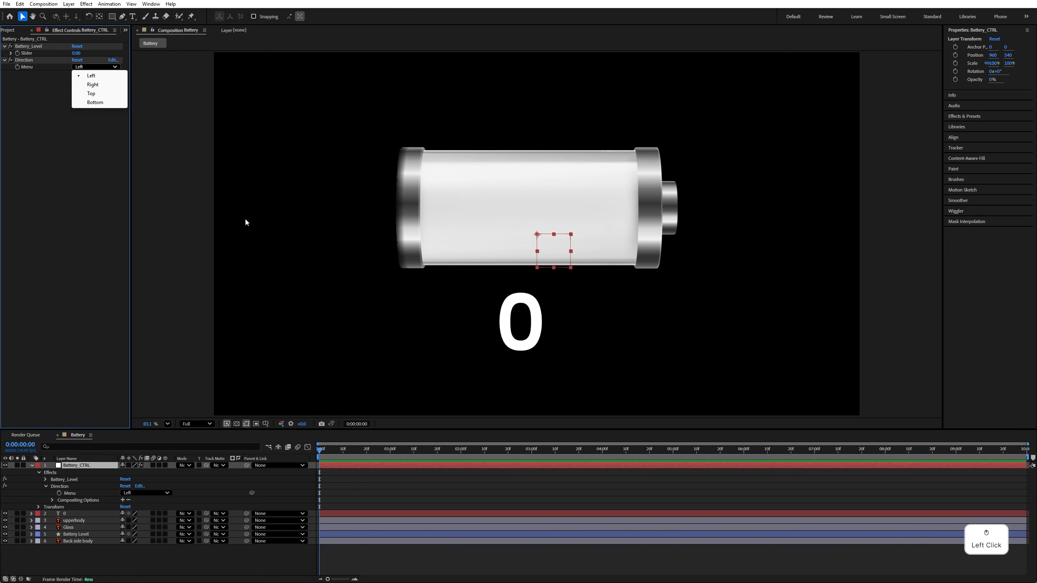
click(96, 84)
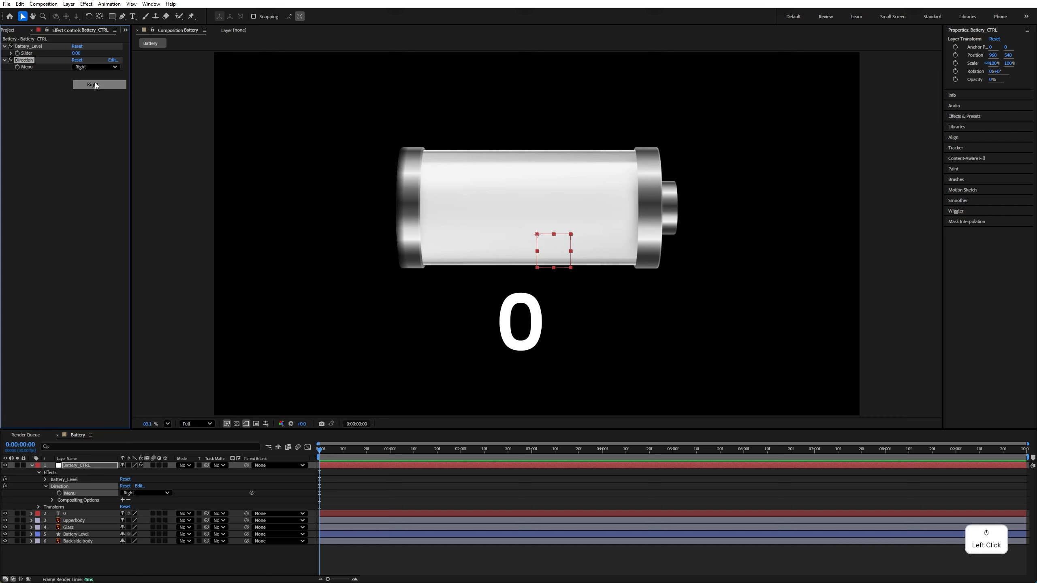
click(94, 68)
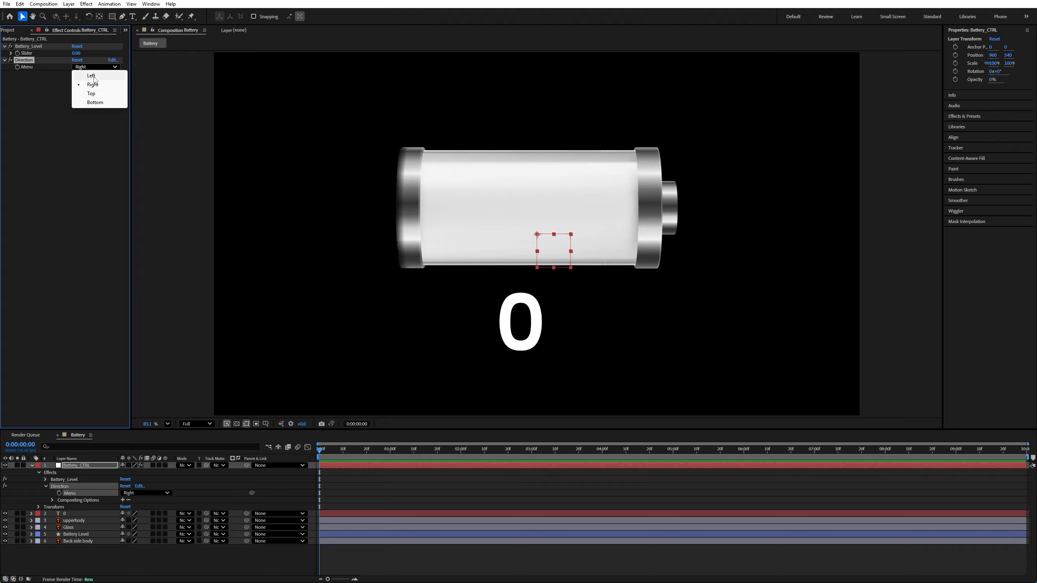
click(91, 76)
Collapse Battery_CTRL, reveal the Source Text property of the 0 text layer, and enlarge the timeline area
click(31, 465)
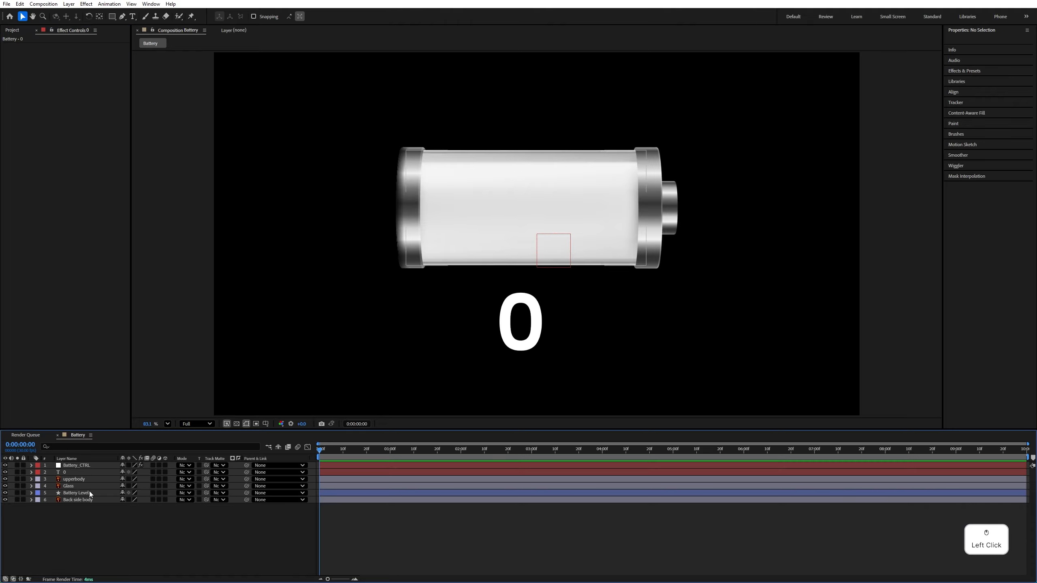
click(81, 473)
click(32, 472)
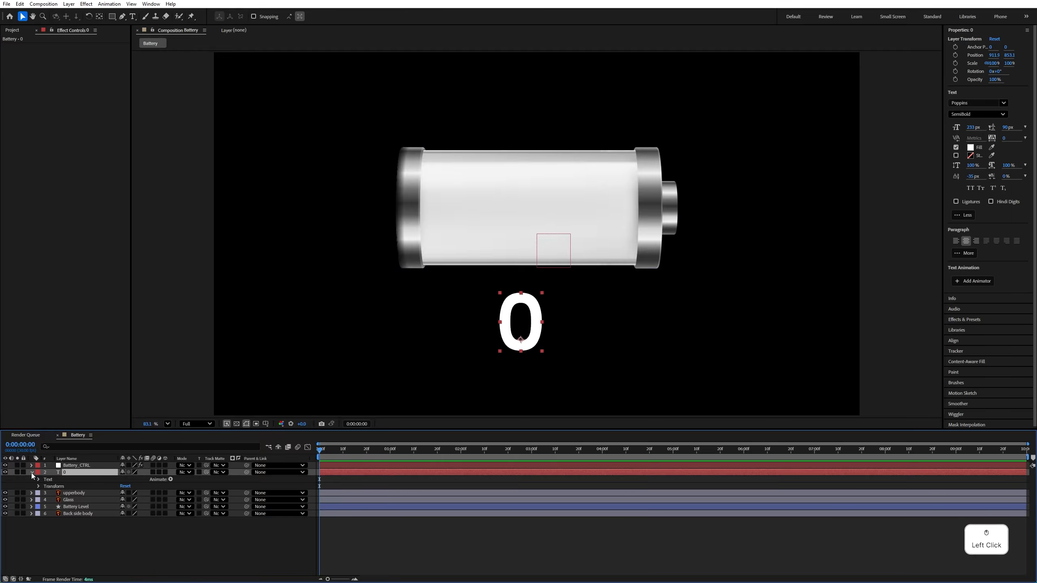
click(39, 479)
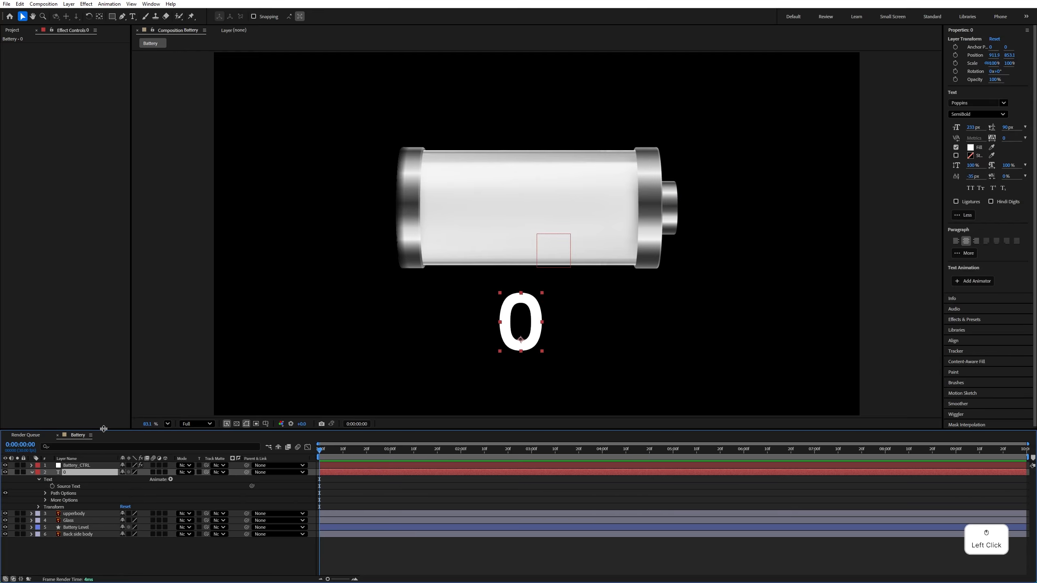
drag(103, 429, 106, 373)
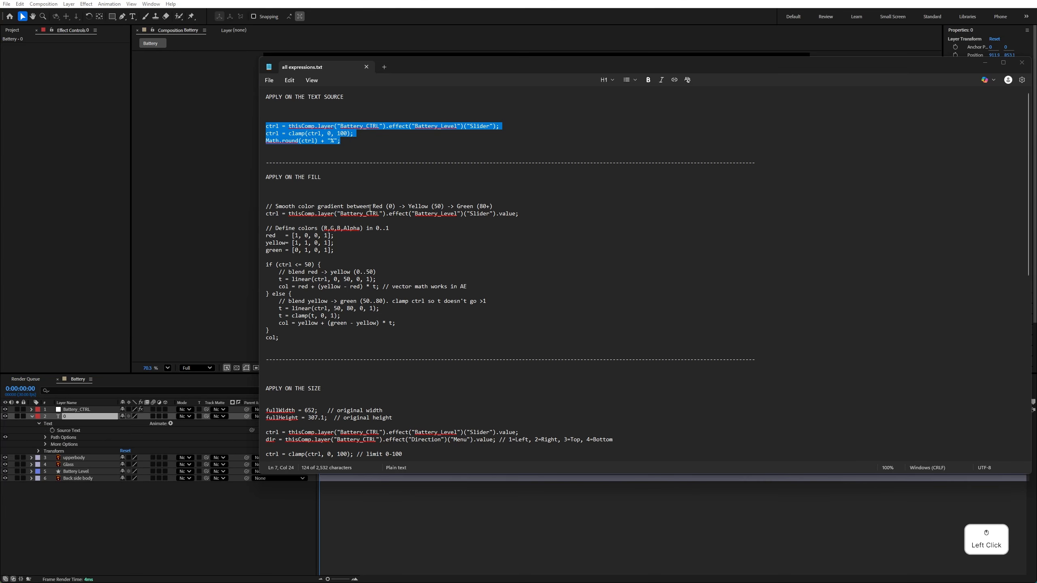
Switch to Notepad and copy the three-line expression under APPLY ON THE TEXT SOURCE in all expressions.txt
click(370, 209)
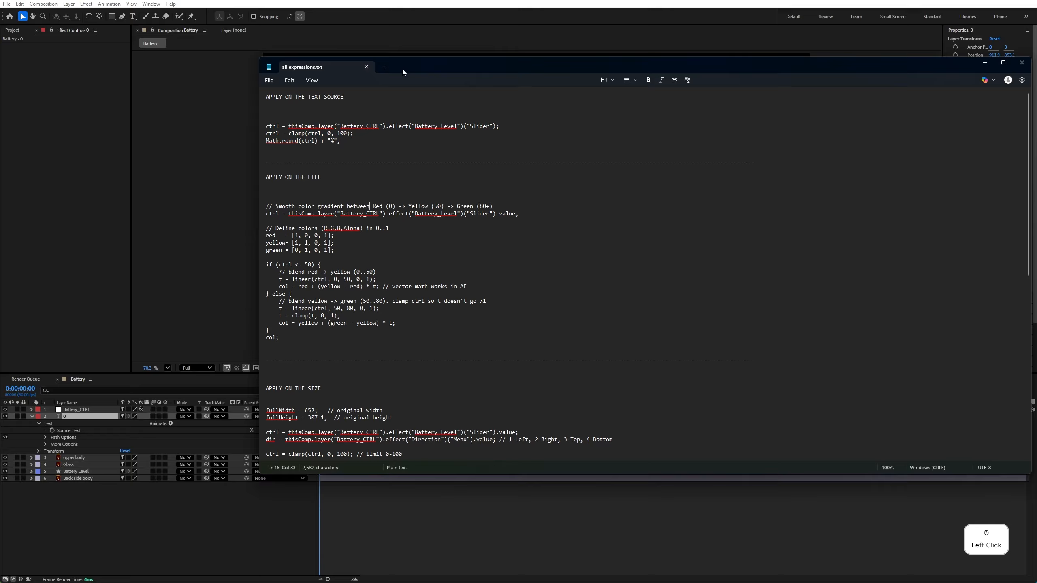
drag(403, 69, 452, 66)
scroll(449, 183, down, 6)
double_click(985, 60)
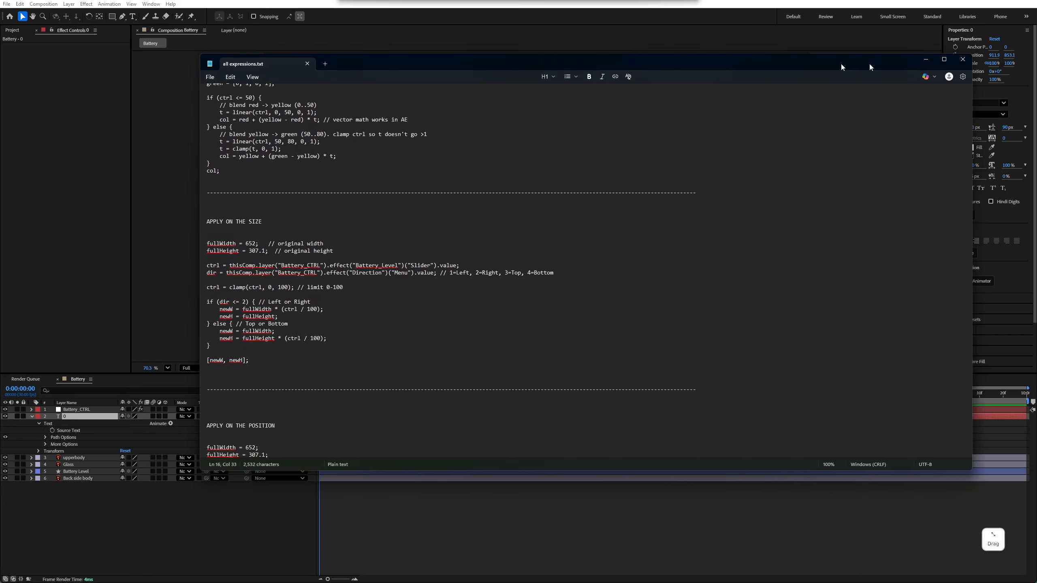
scroll(365, 347, up, 3)
scroll(365, 373, down, 5)
scroll(365, 373, up, 8)
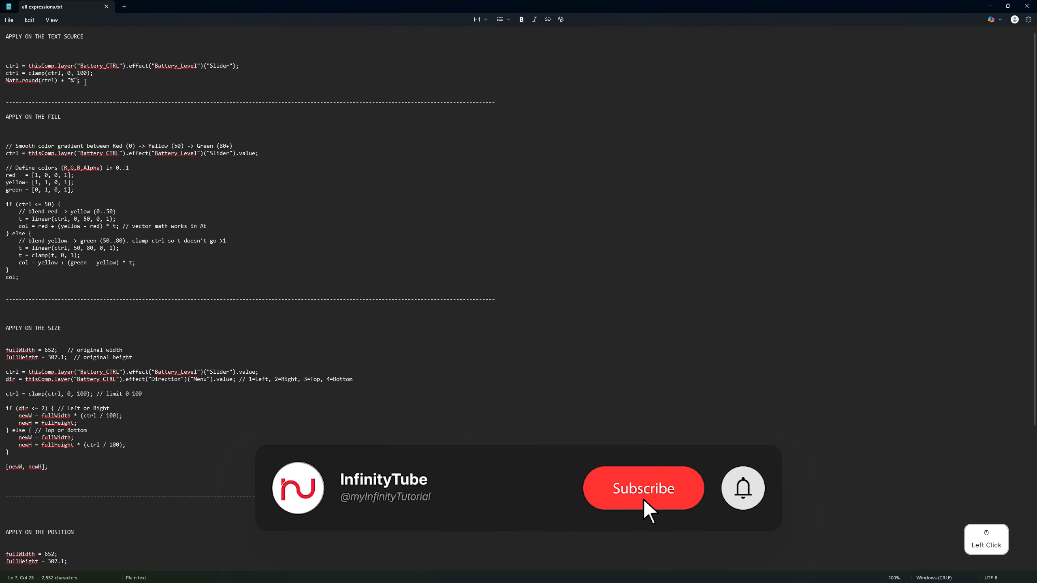
drag(93, 82, 5, 66)
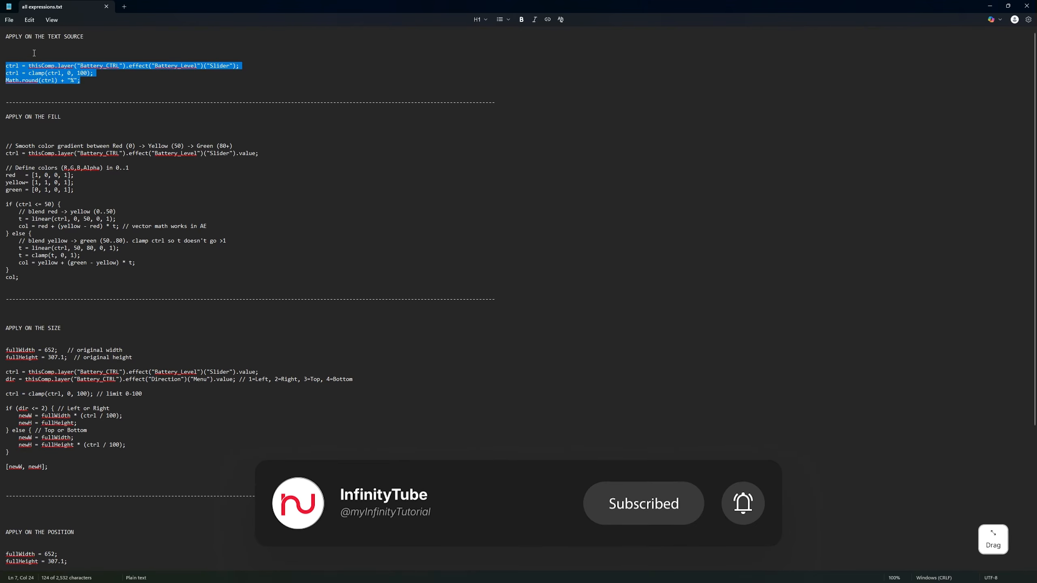
key(ctrl+c)
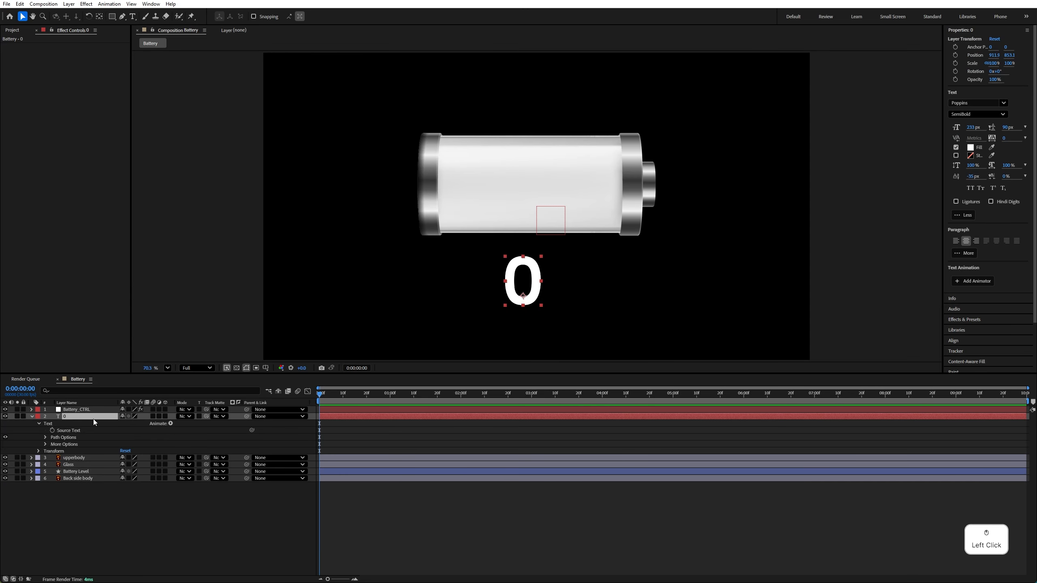
Back in After Effects, add an expression to the 0 layer's Source Text and replace its default with the copied code
click(73, 430)
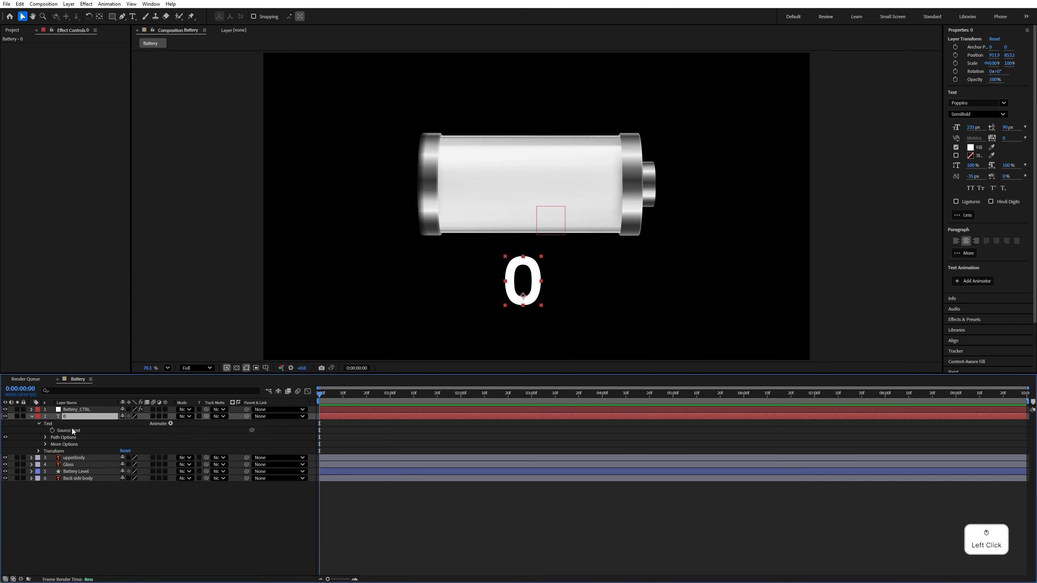
click(48, 425)
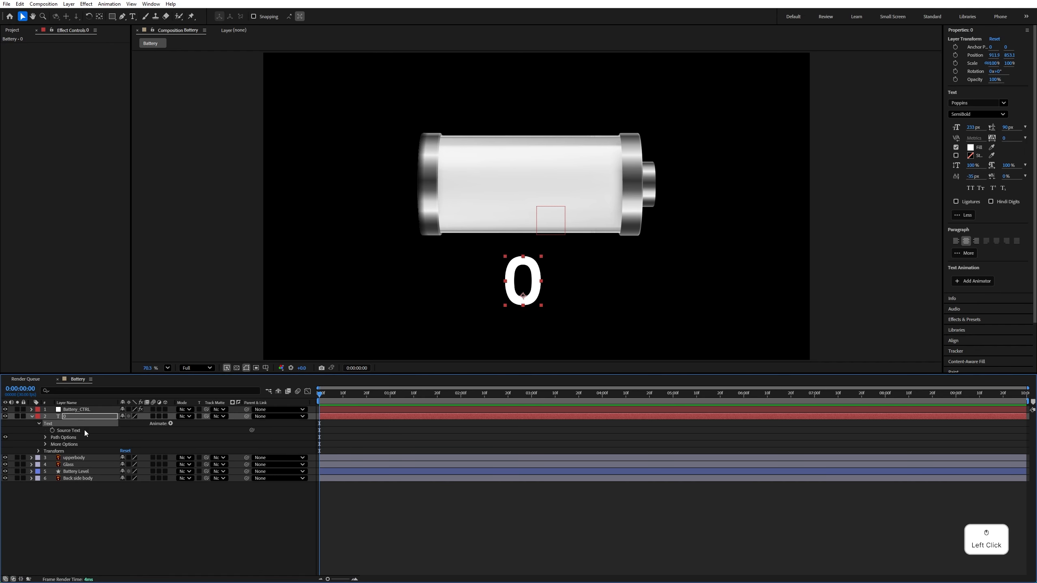
alt+click(53, 431)
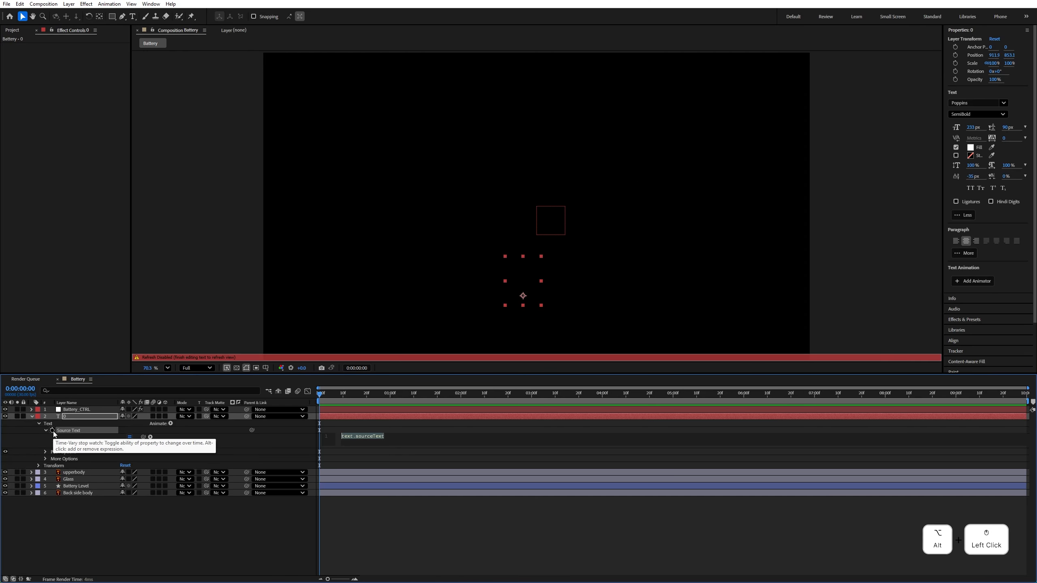
click(370, 443)
key(ctrl+a)
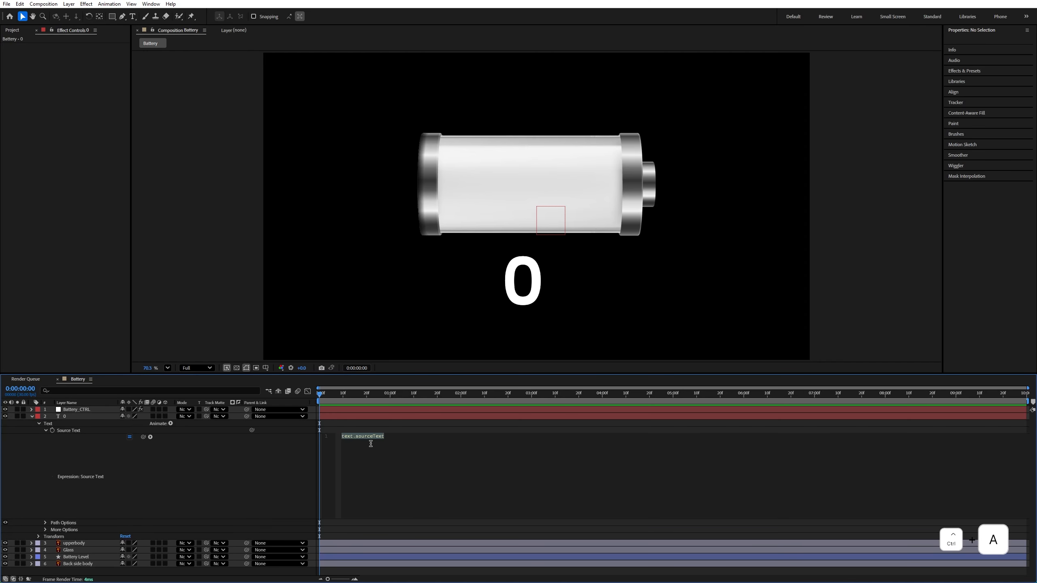
key(ctrl+v)
click(328, 397)
Test the percentage text by scrubbing the Battery_Level slider on Battery_CTRL to 40
click(78, 416)
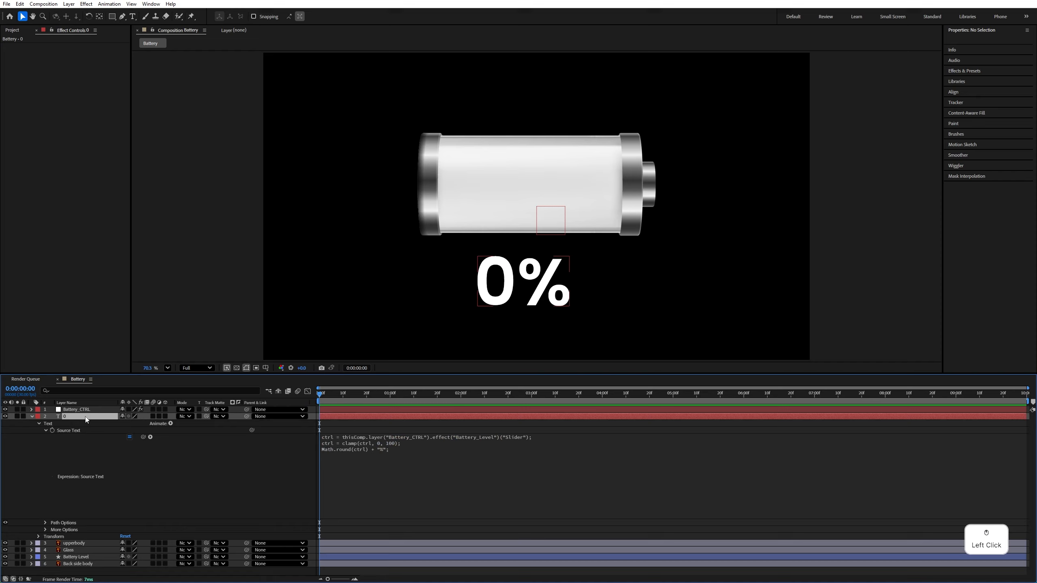
click(76, 409)
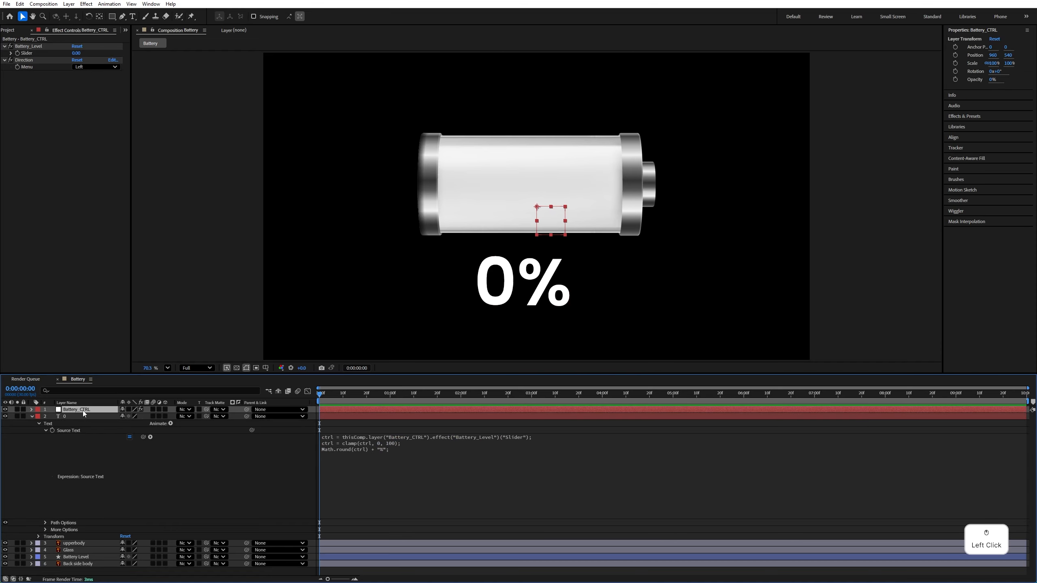
drag(75, 53, 650, 338)
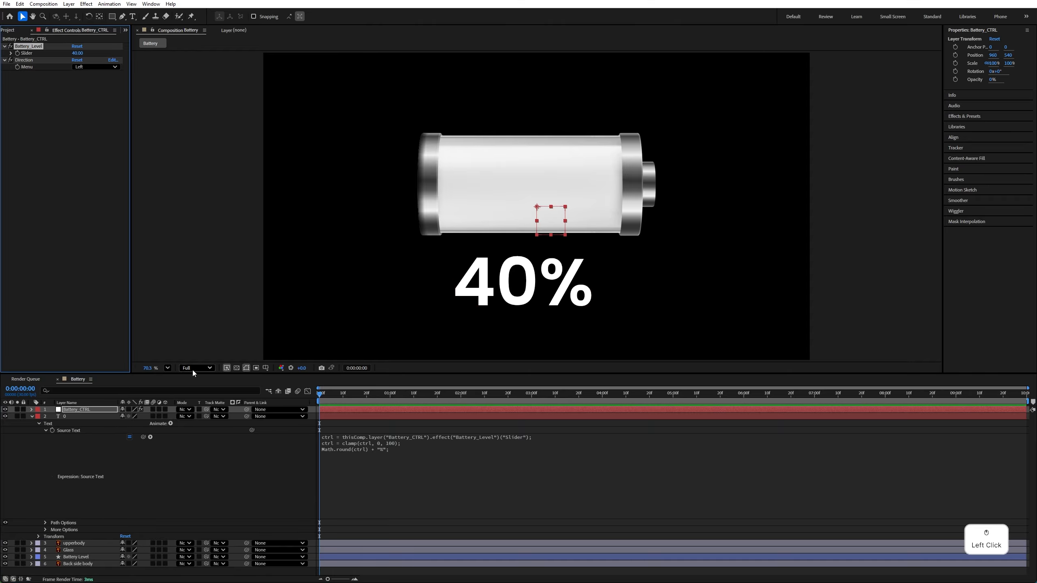
Collapse the 0 text layer and reveal the Fill 1 properties of Rectangle 1 in the Battery Level layer
click(86, 417)
click(32, 417)
click(69, 430)
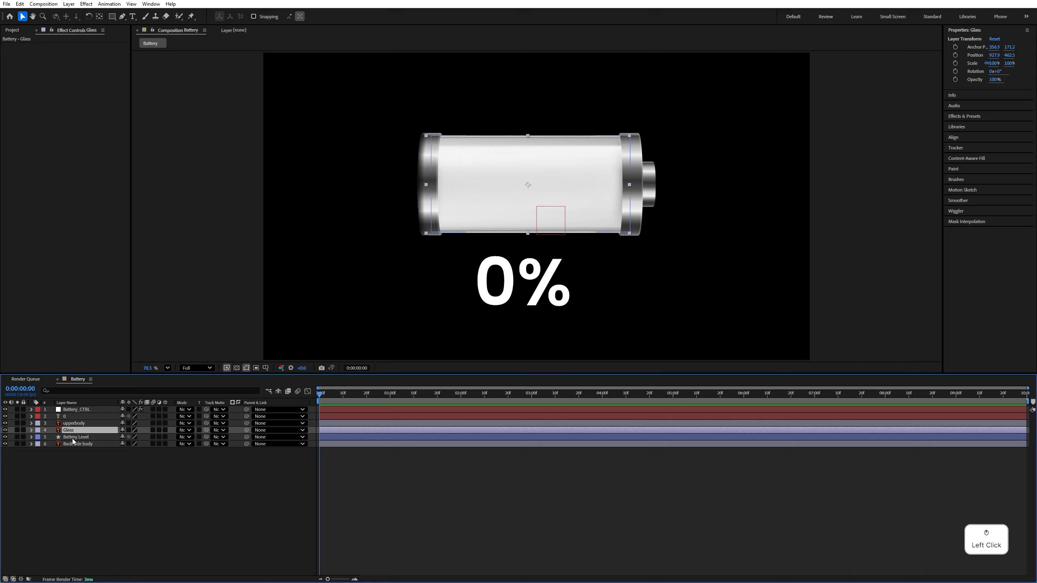
click(62, 437)
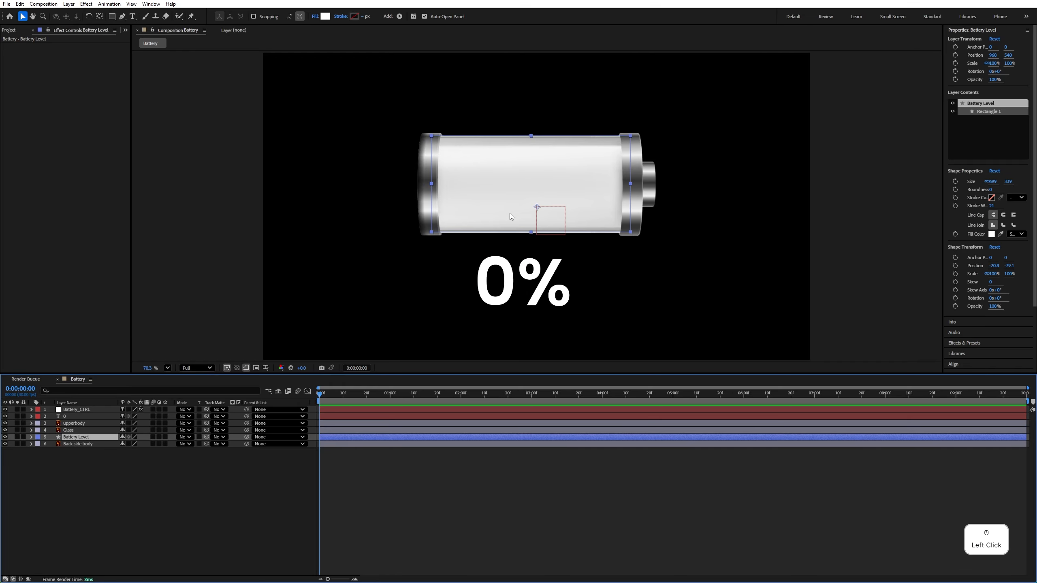
click(32, 437)
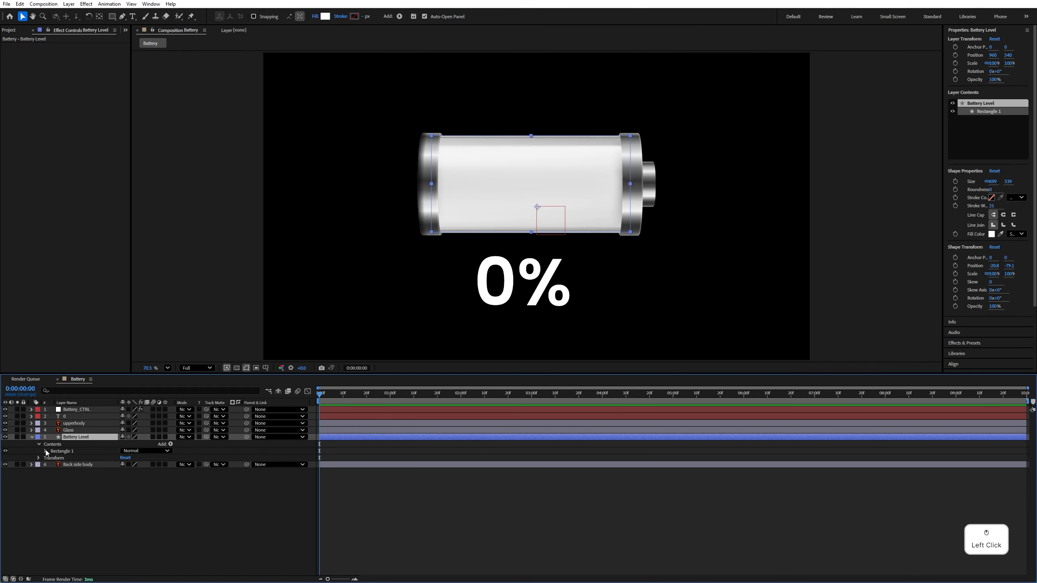
click(45, 451)
click(52, 472)
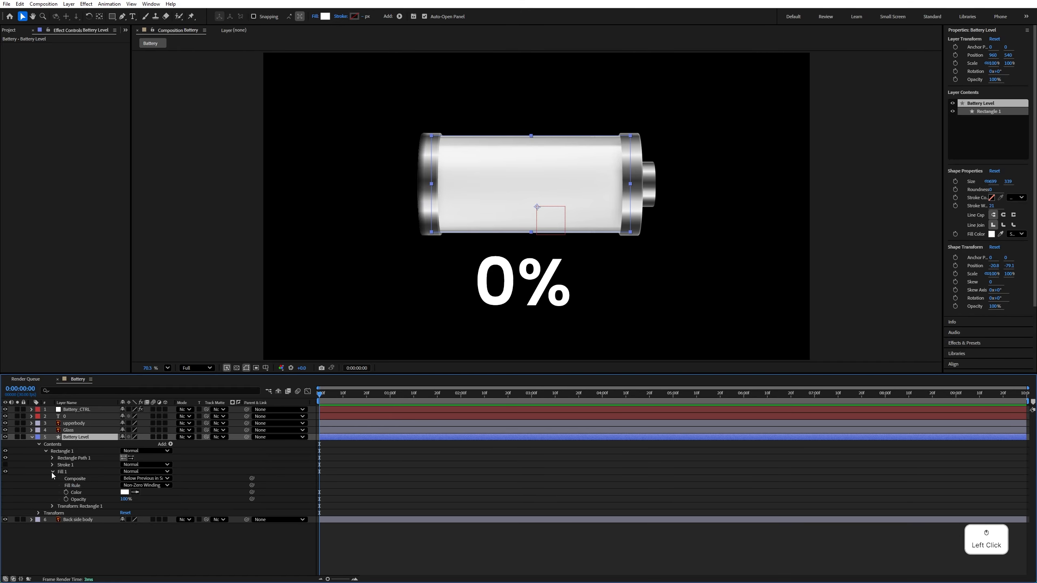
Switch to Notepad and copy the color gradient expression under APPLY ON THE FILL in all expressions.txt
key(alt+Tab)
drag(523, 81, 515, 59)
scroll(348, 200, down, 9)
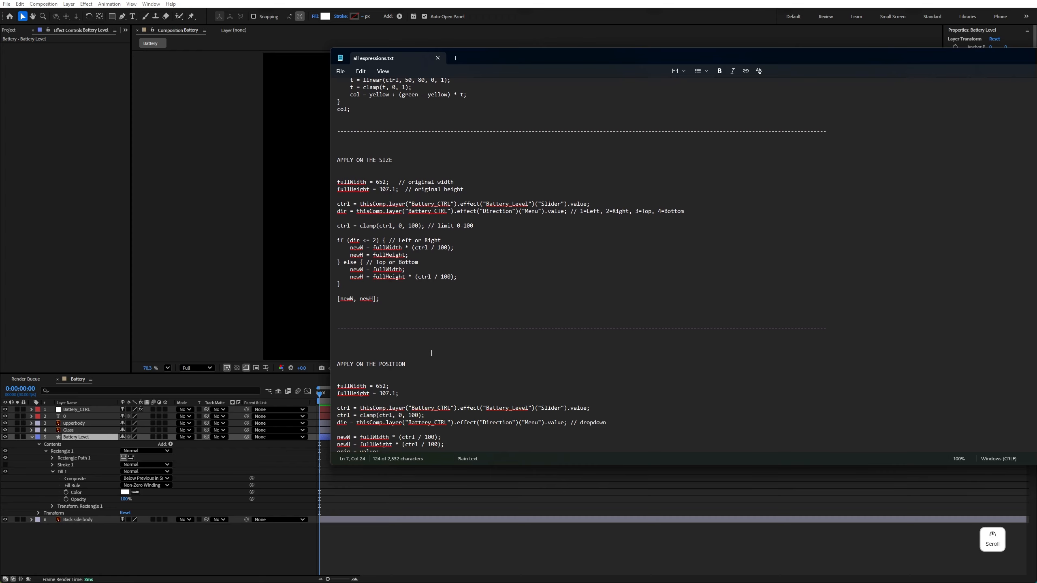
scroll(348, 200, up, 16)
scroll(340, 183, up, 1)
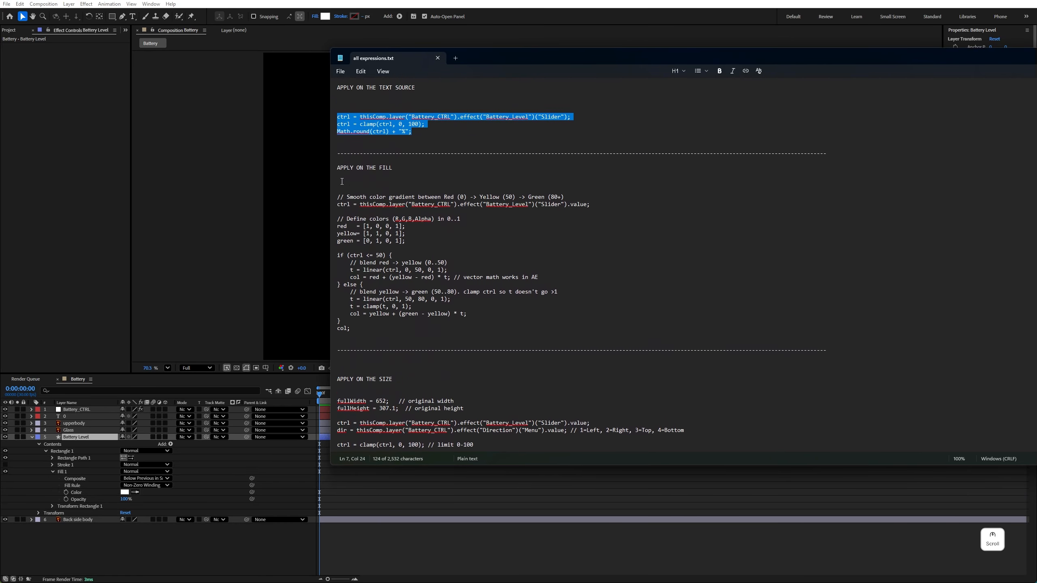
drag(340, 168, 356, 329)
key(ctrl+c)
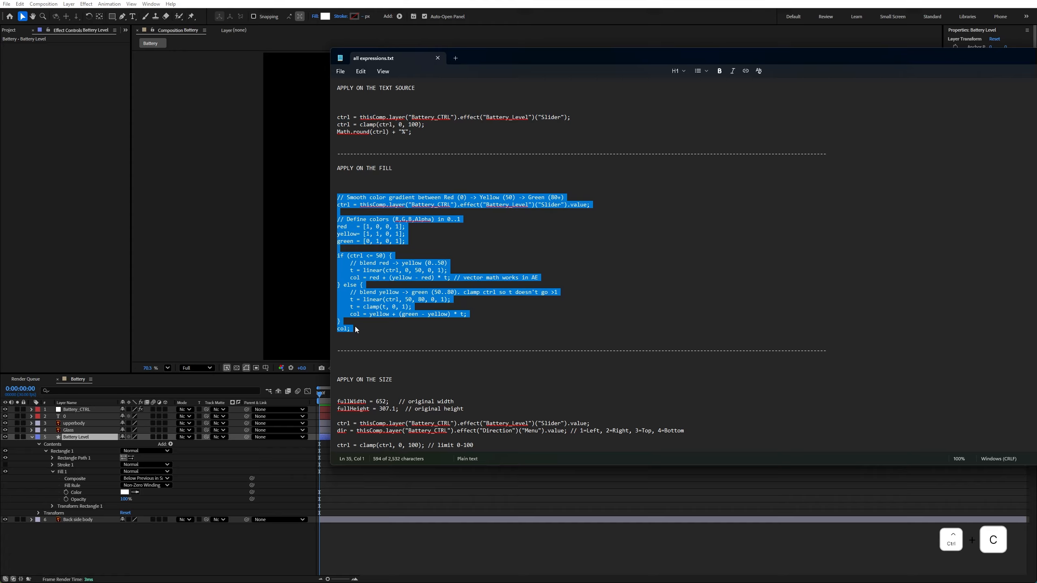
Back in After Effects, add an expression to the Color of Battery Level's Fill 1 and replace its default with the copied gradient code
click(67, 496)
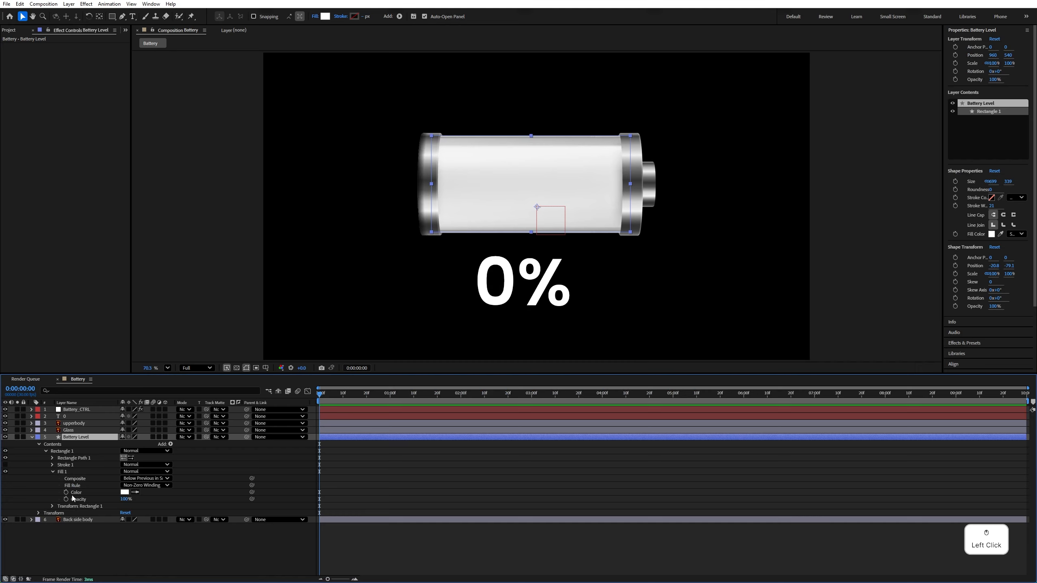
click(70, 493)
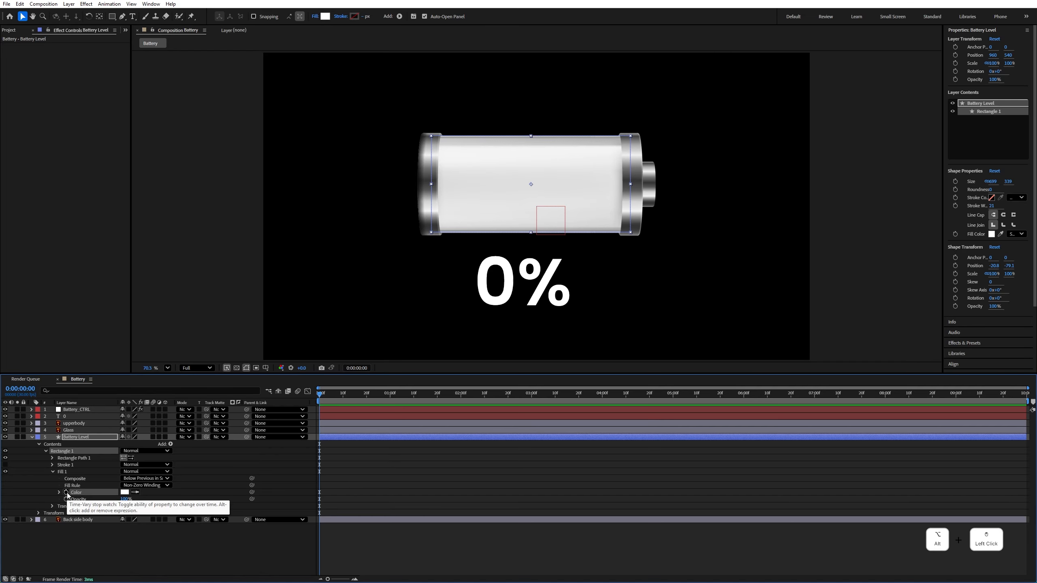
alt+click(66, 492)
click(384, 522)
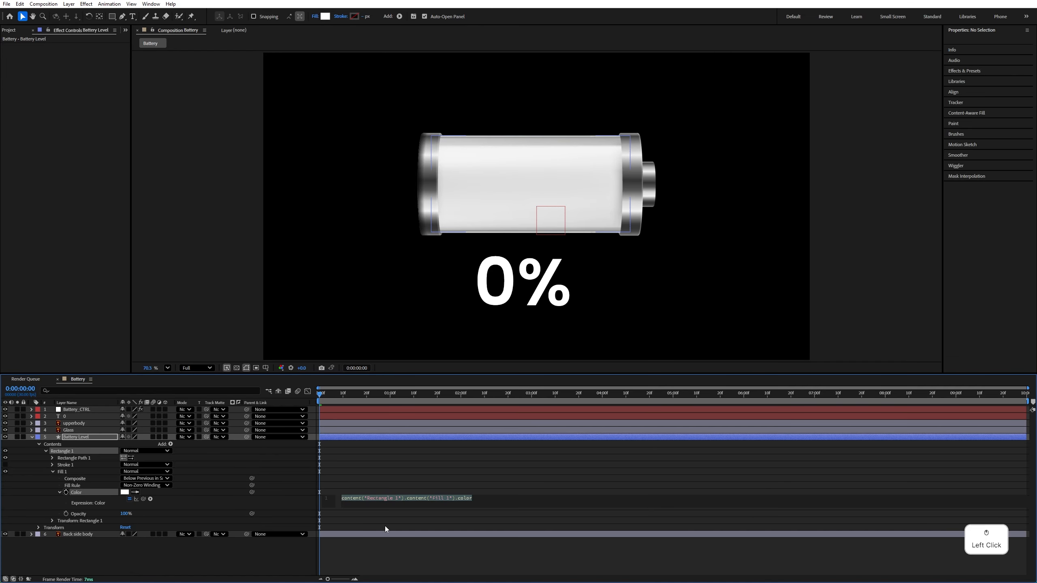
drag(377, 373, 377, 207)
drag(363, 342, 363, 531)
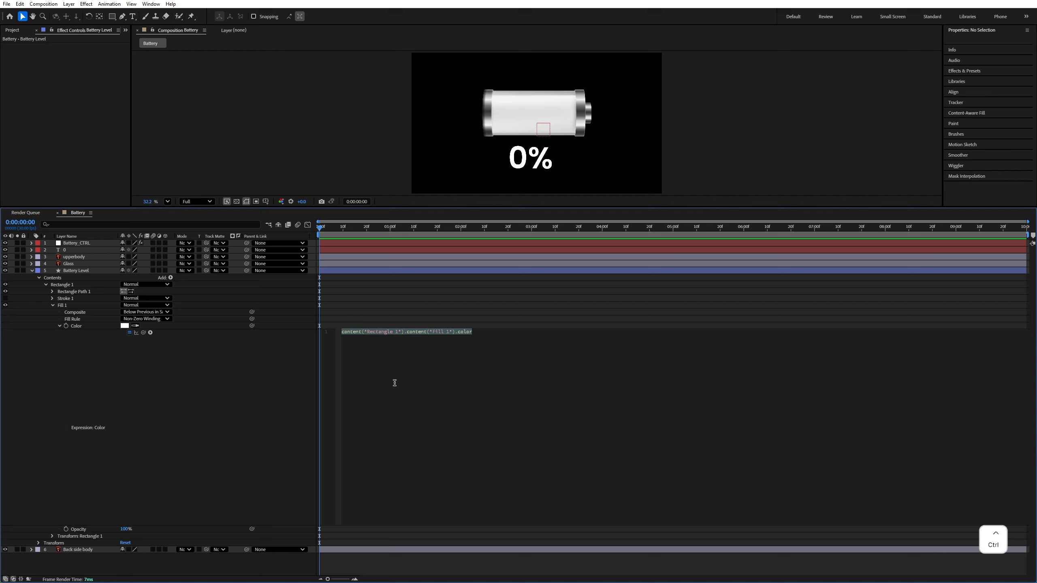
key(ctrl+v)
click(365, 445)
drag(365, 445, 344, 331)
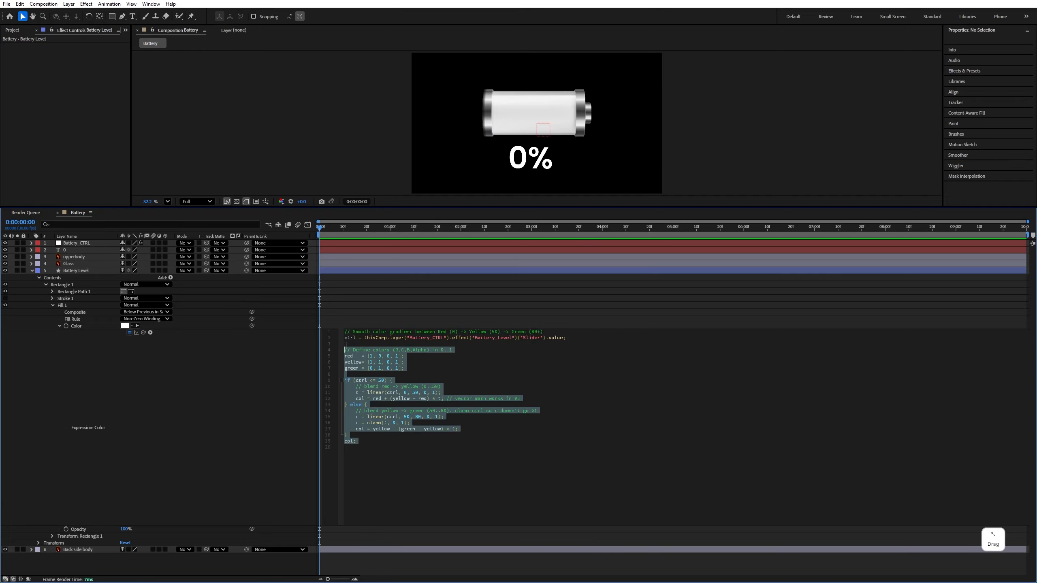
Test the fill color by scrubbing the Battery_Level slider on Battery_CTRL to 81, and undo the slider change
click(74, 243)
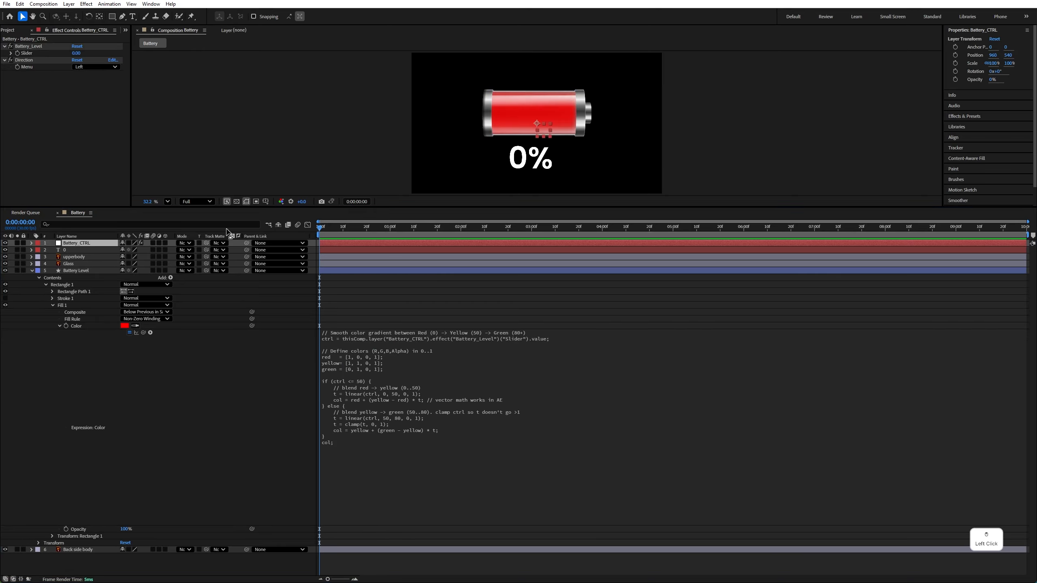
drag(232, 207, 249, 376)
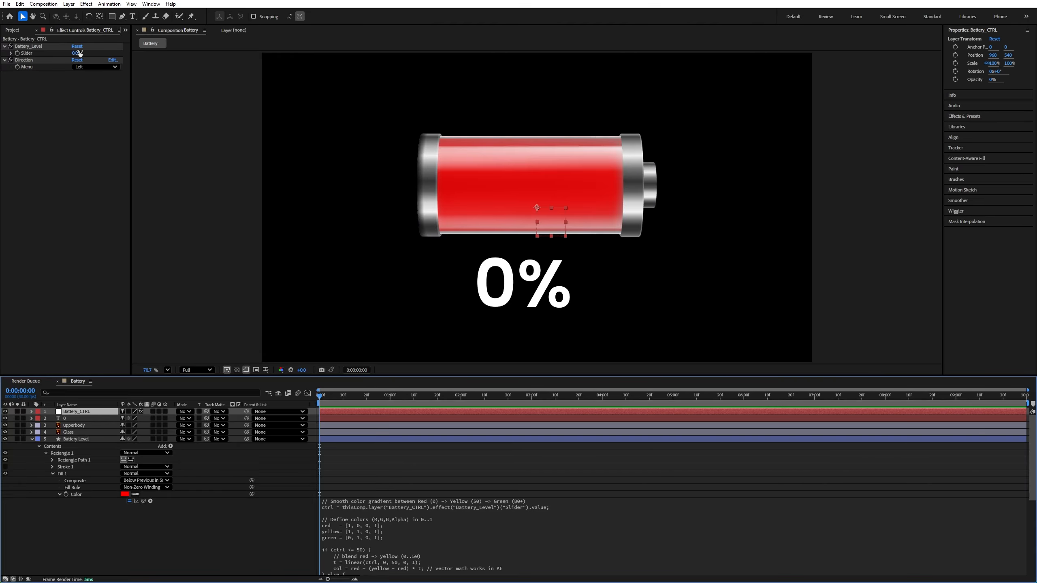
drag(79, 54, 112, 51)
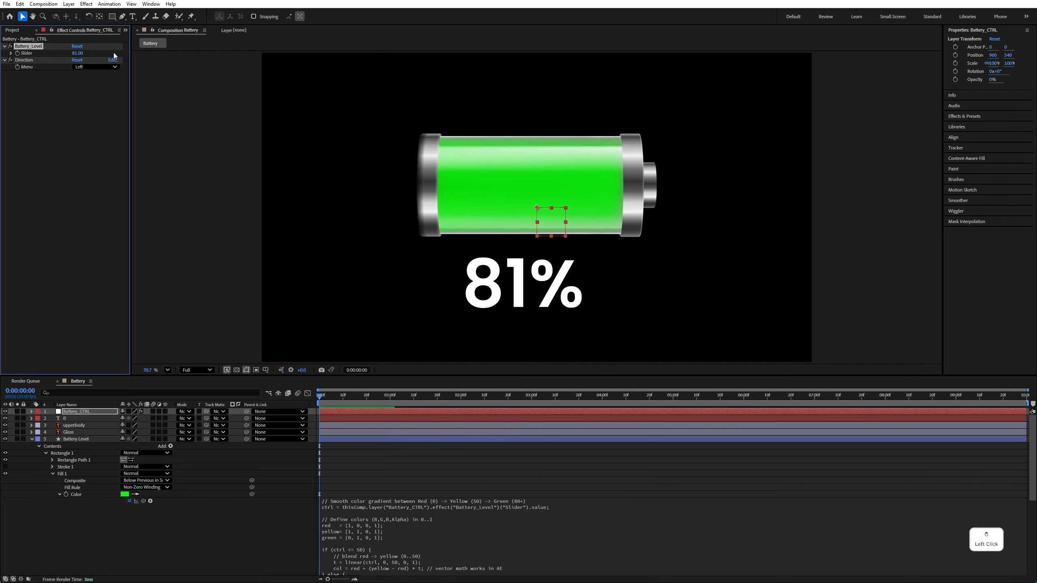
drag(368, 381, 368, 346)
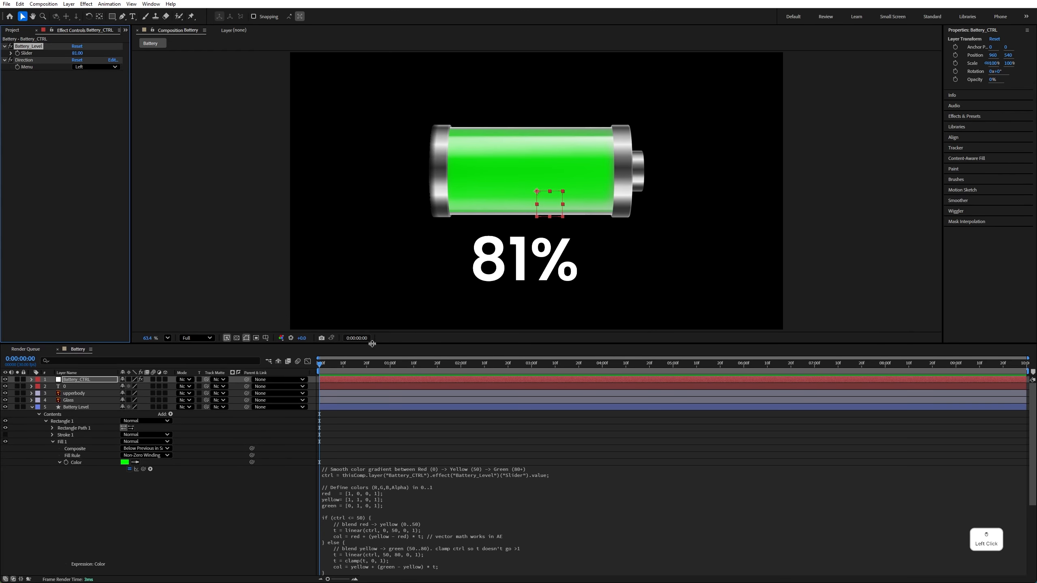
key(ctrl+z)
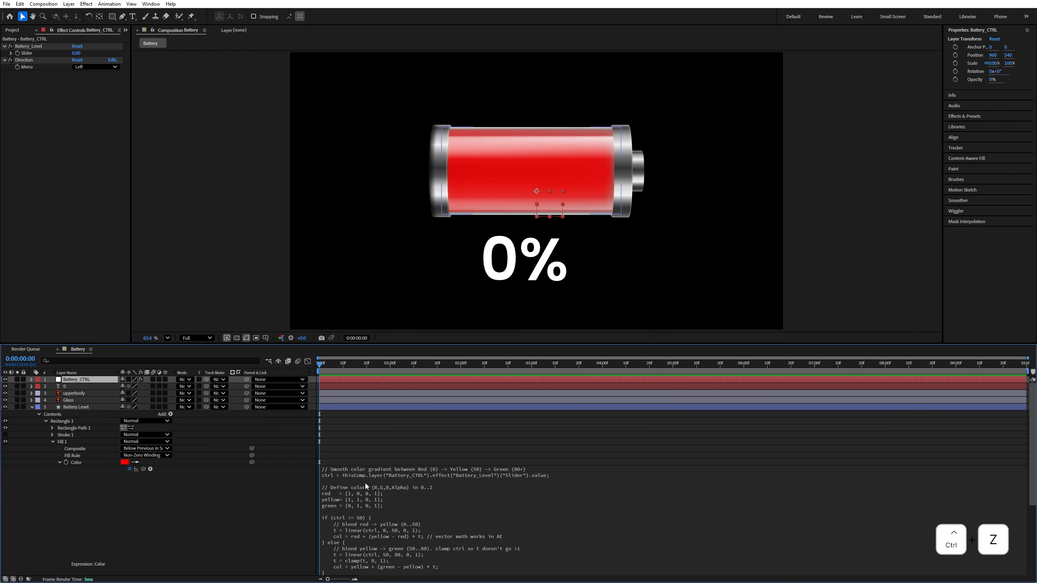
Collapse Fill 1 and reveal the Size property of Rectangle Path 1 in the Battery Level layer
click(53, 440)
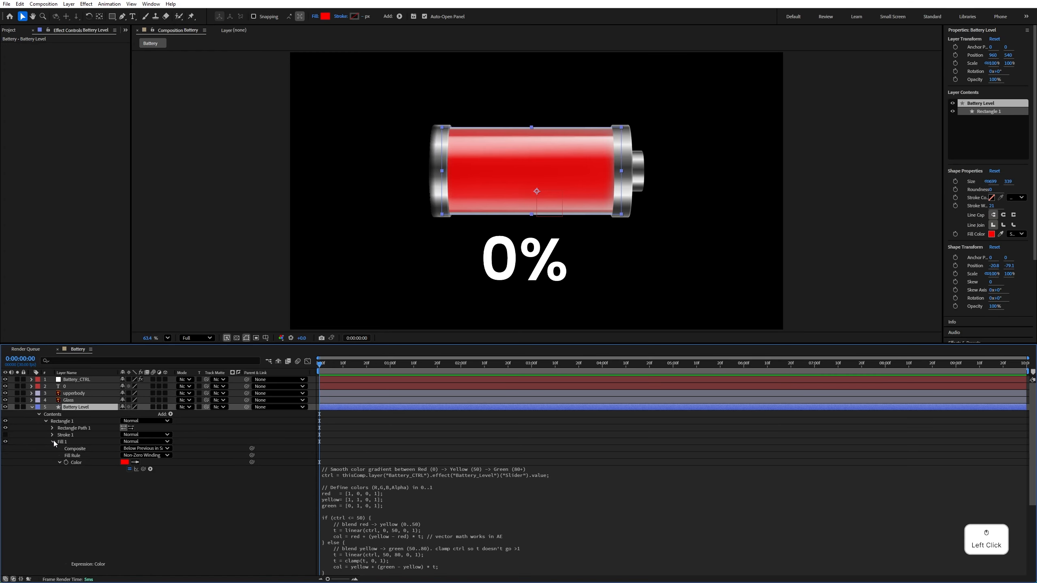
click(52, 428)
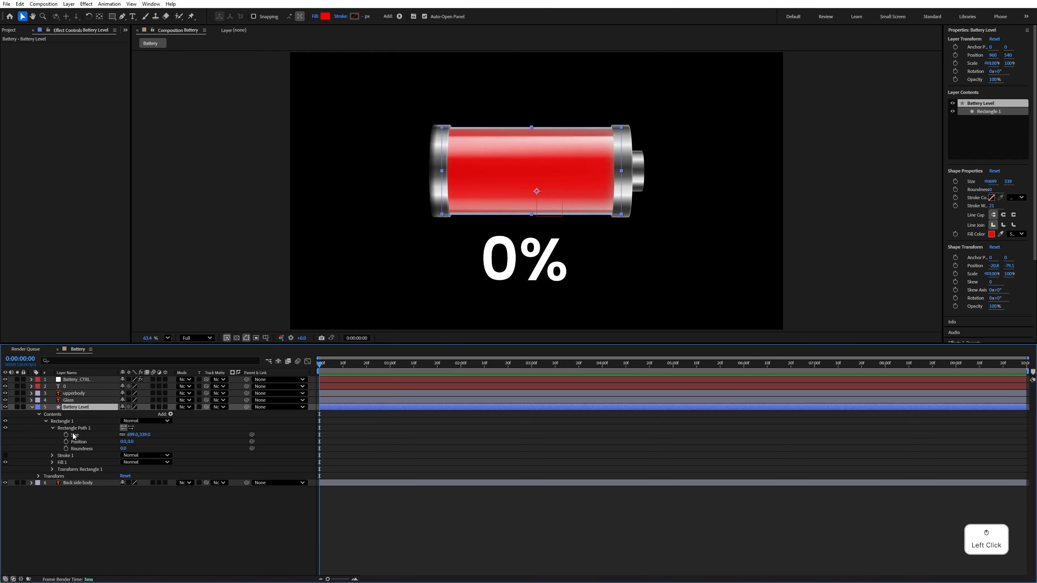
click(74, 435)
Switch to Notepad and copy the whole expression under APPLY ON THE SIZE in all expressions.txt
key(alt+Tab)
scroll(495, 260, down, 8)
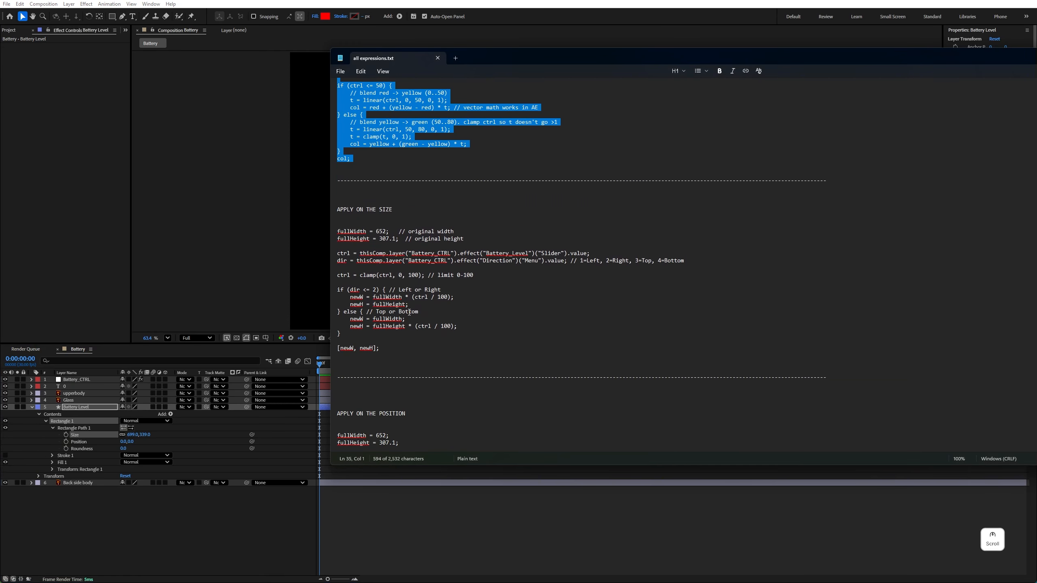
click(339, 230)
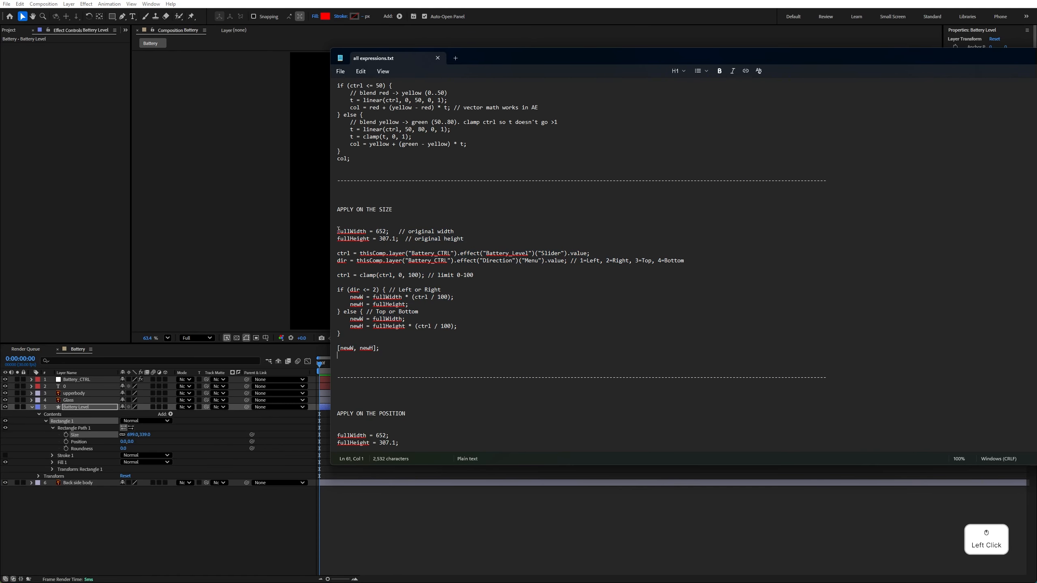
drag(339, 230, 384, 349)
key(ctrl+c)
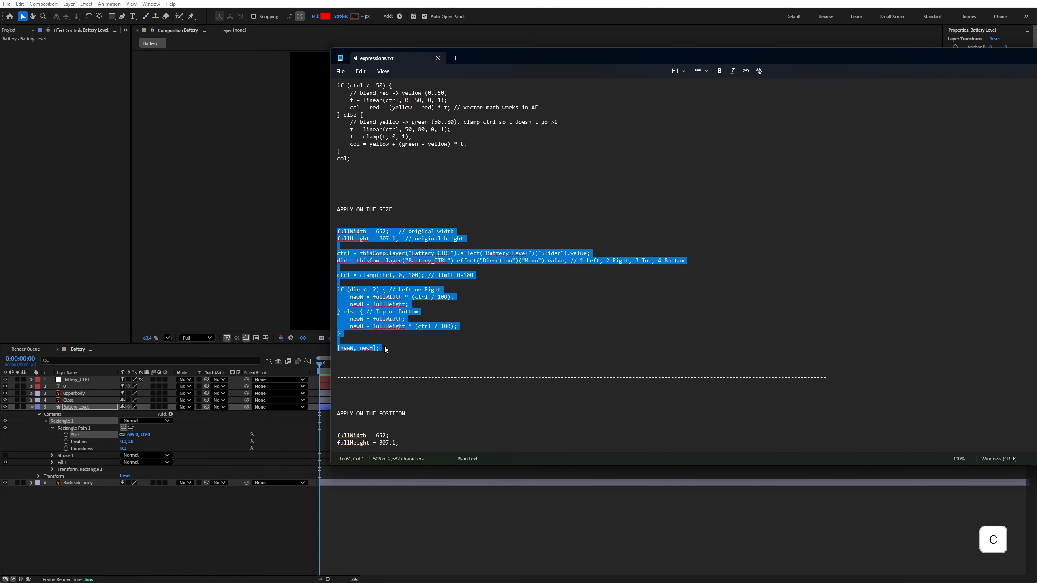
Back in After Effects, add an expression to Rectangle Path 1's Size, replace its default with the copied code, and enlarge the expression field
click(18, 376)
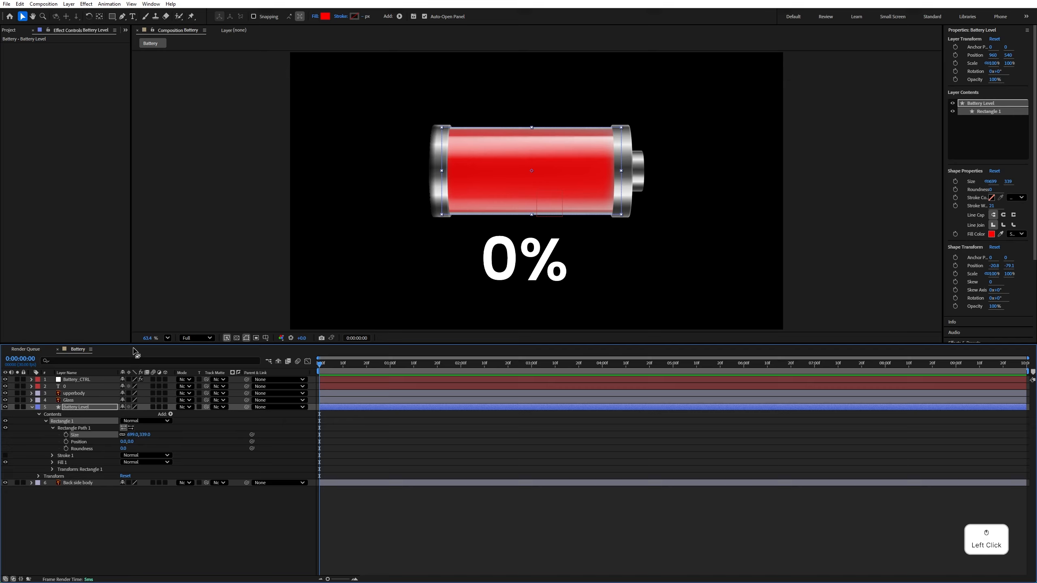
drag(136, 343, 152, 269)
click(85, 361)
click(75, 362)
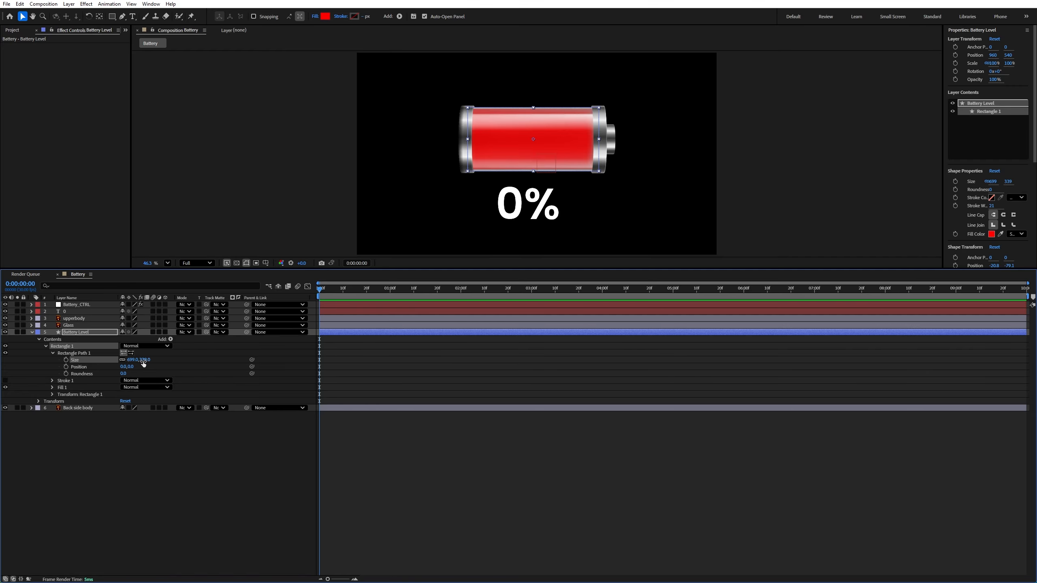
click(126, 481)
click(126, 482)
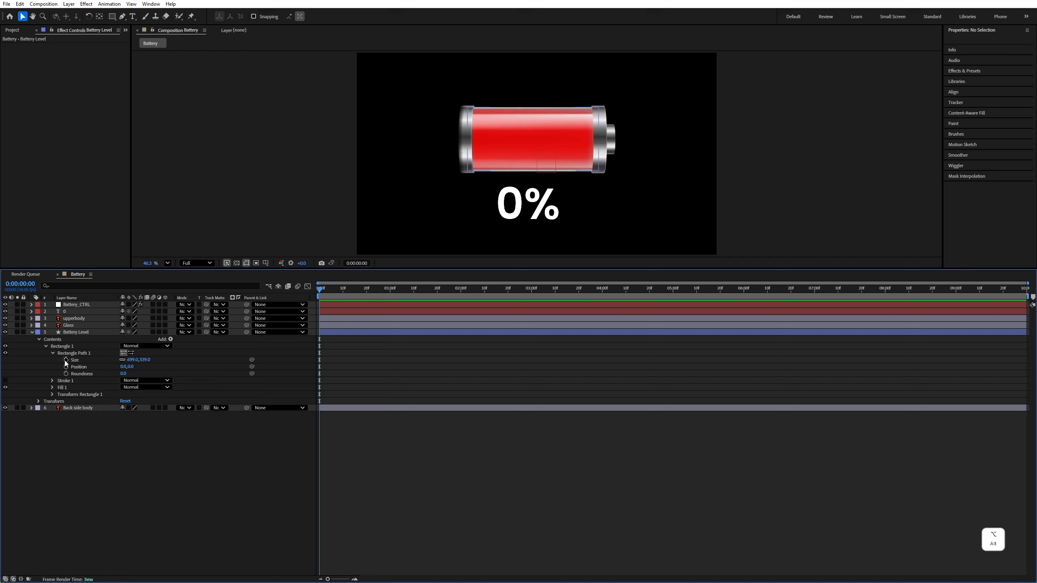
alt+click(66, 360)
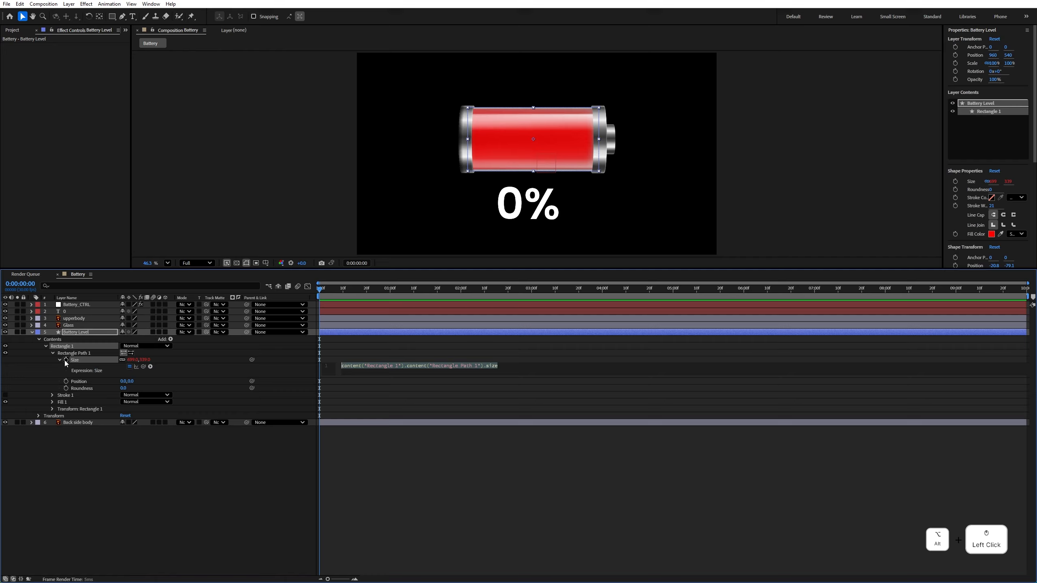
key(ctrl+v)
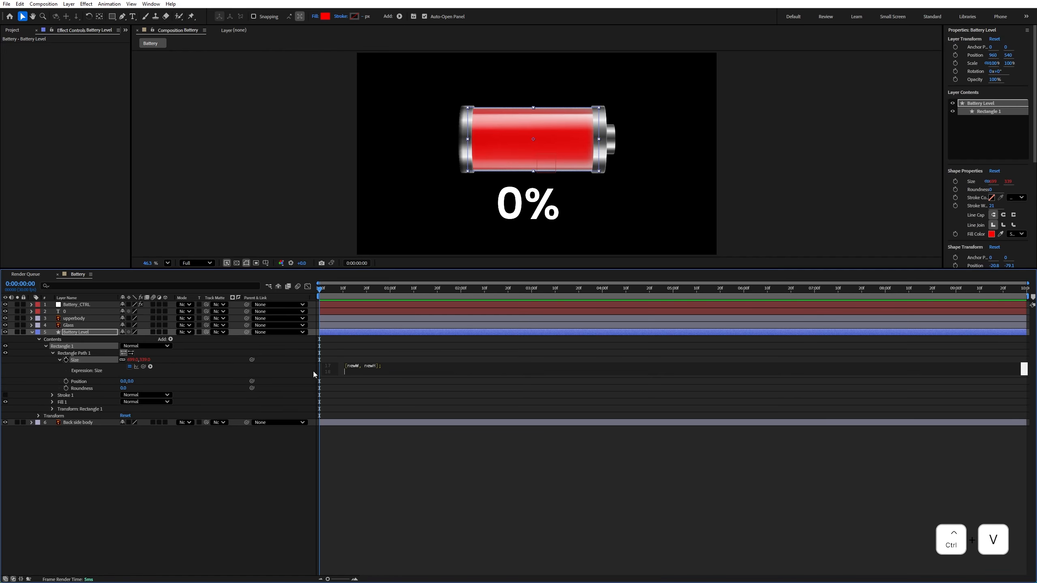
drag(351, 376, 354, 550)
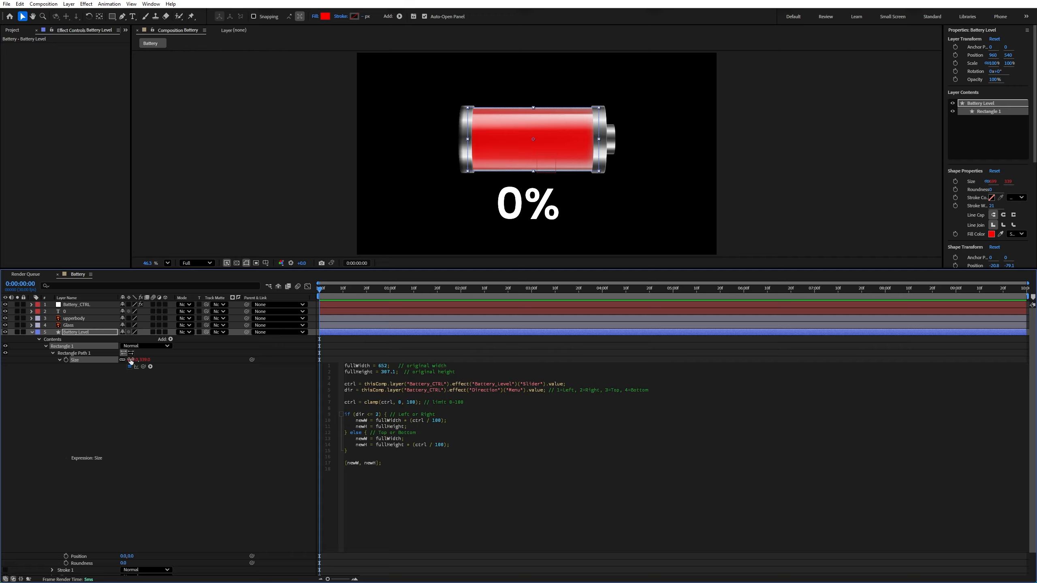
In the Size expression, set fullWidth to 699.0 and fullHeight to 339.0, and collapse the Size property
double_click(381, 365)
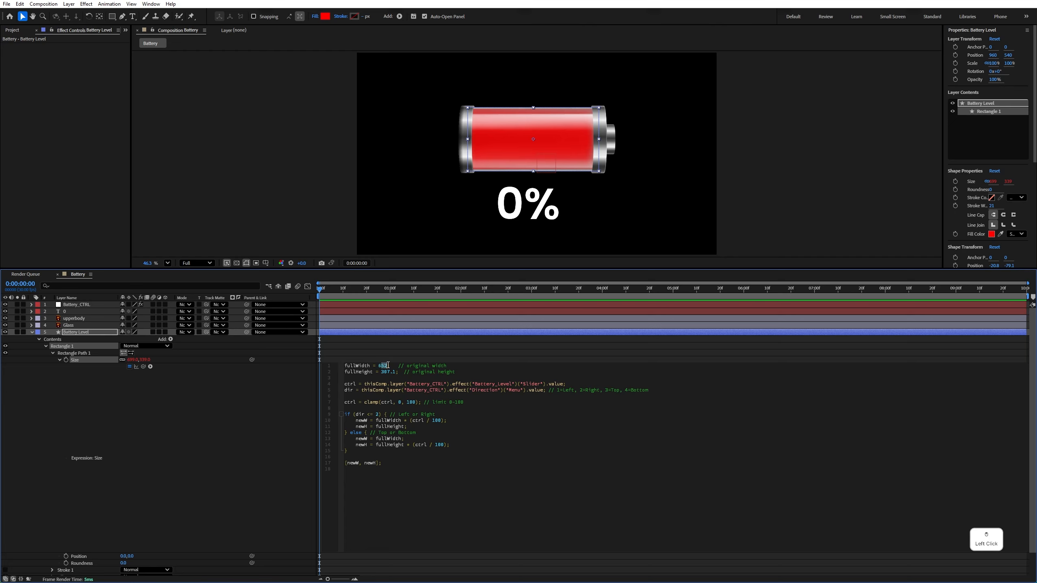
text(699)
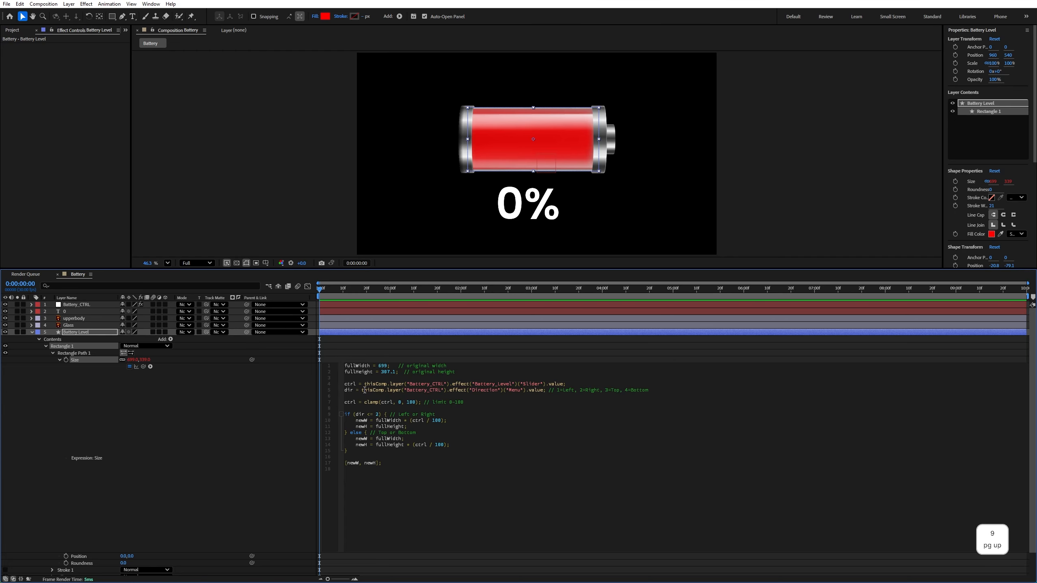
text(.0)
double_click(383, 371)
text(339)
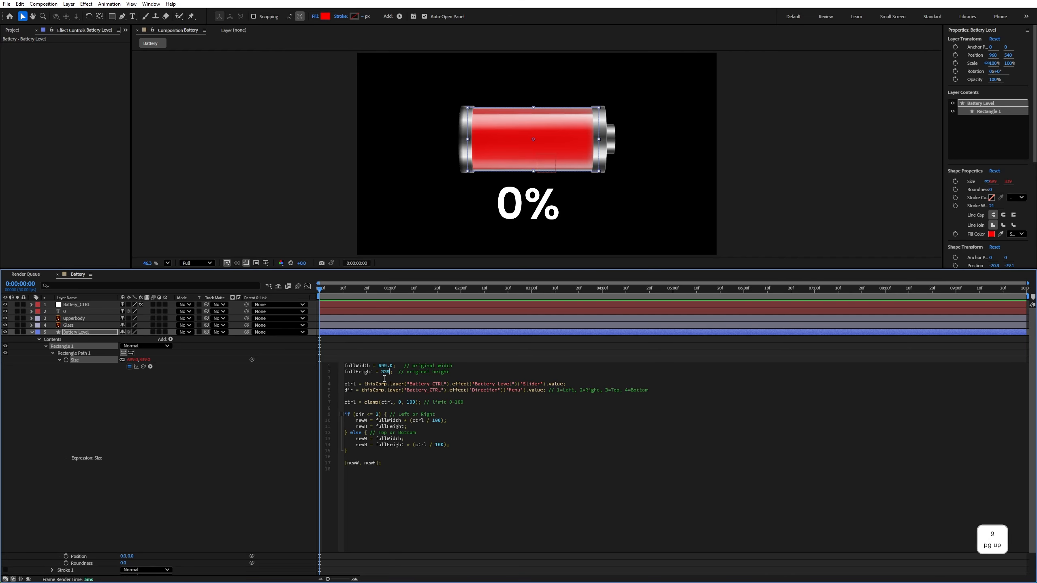
text(.0)
click(61, 356)
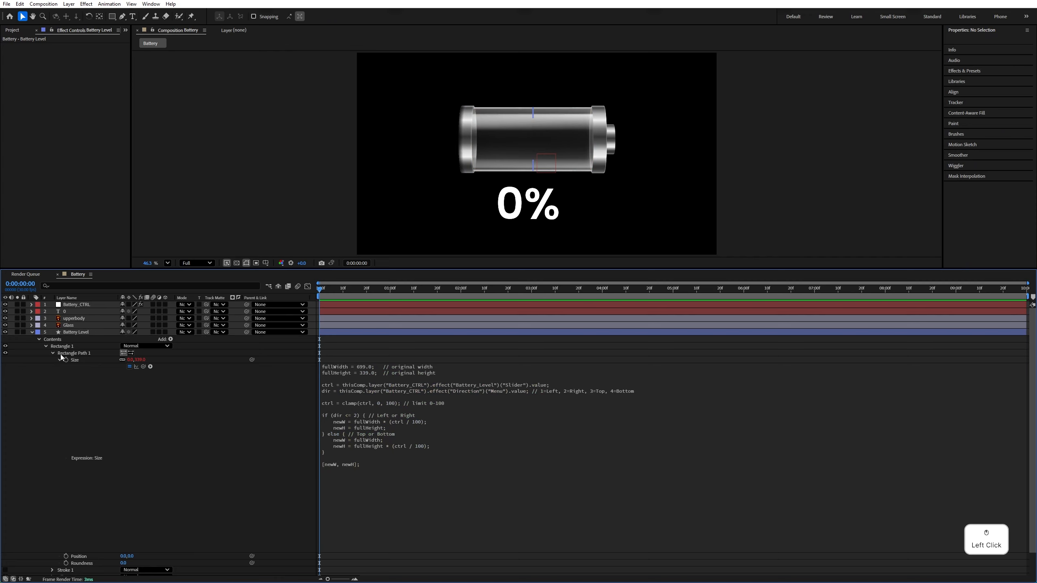
click(58, 358)
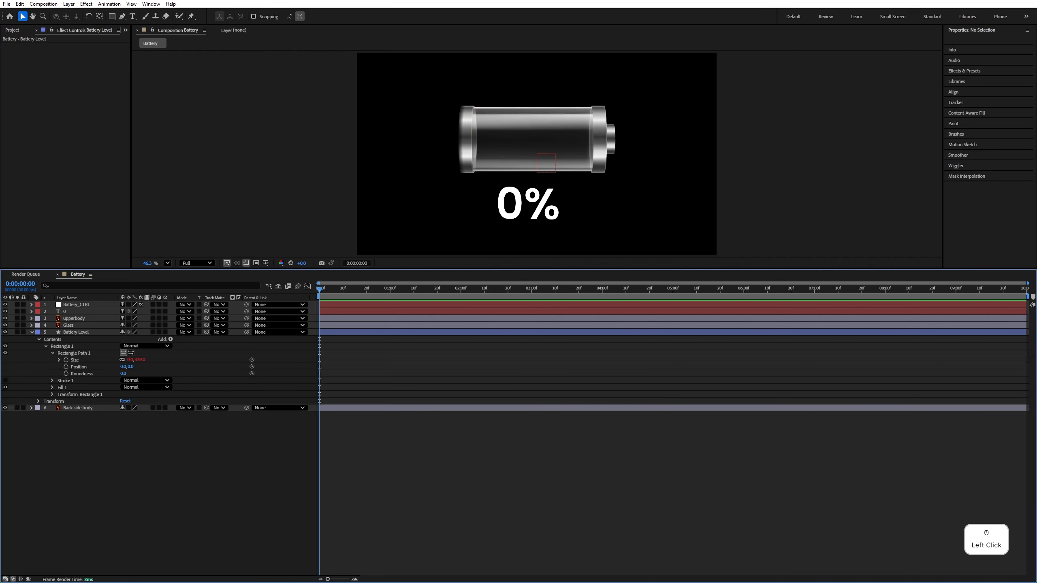
Switch to Notepad and copy the whole expression under APPLY ON THE POSITION in all expressions.txt
key(alt+Tab)
scroll(529, 357, down, 8)
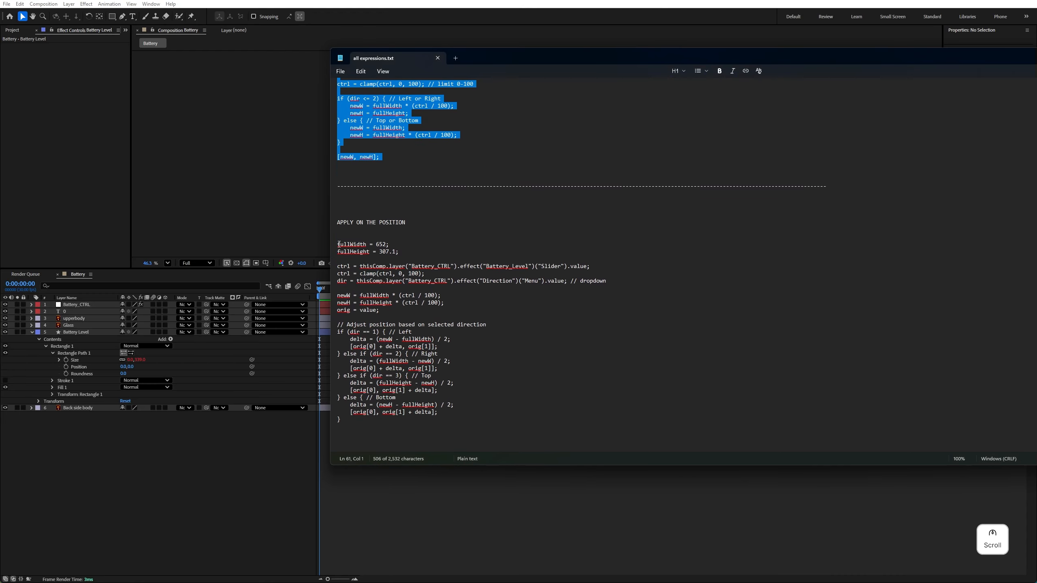
drag(338, 244, 349, 420)
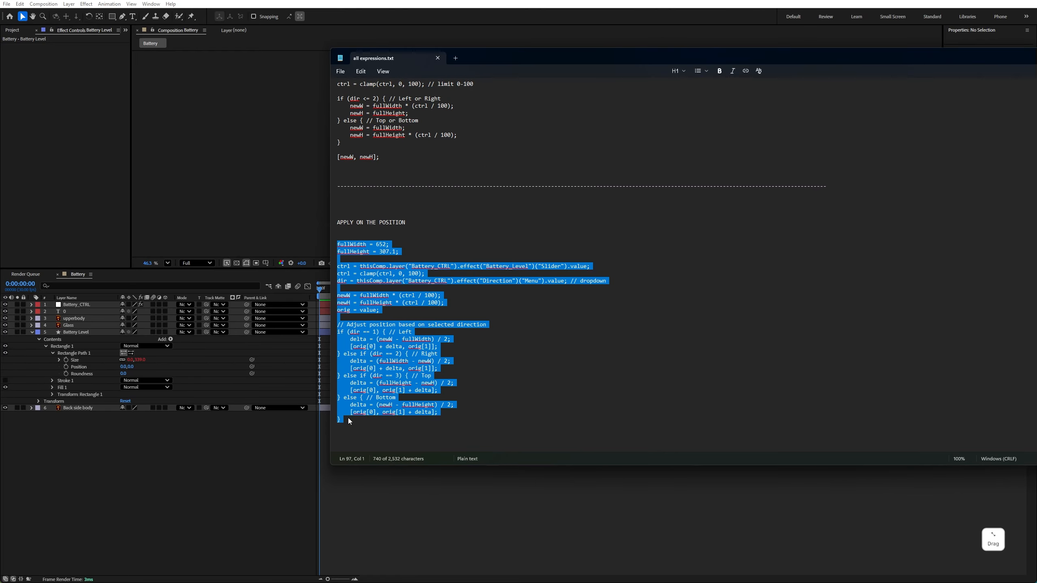
key(ctrl+c)
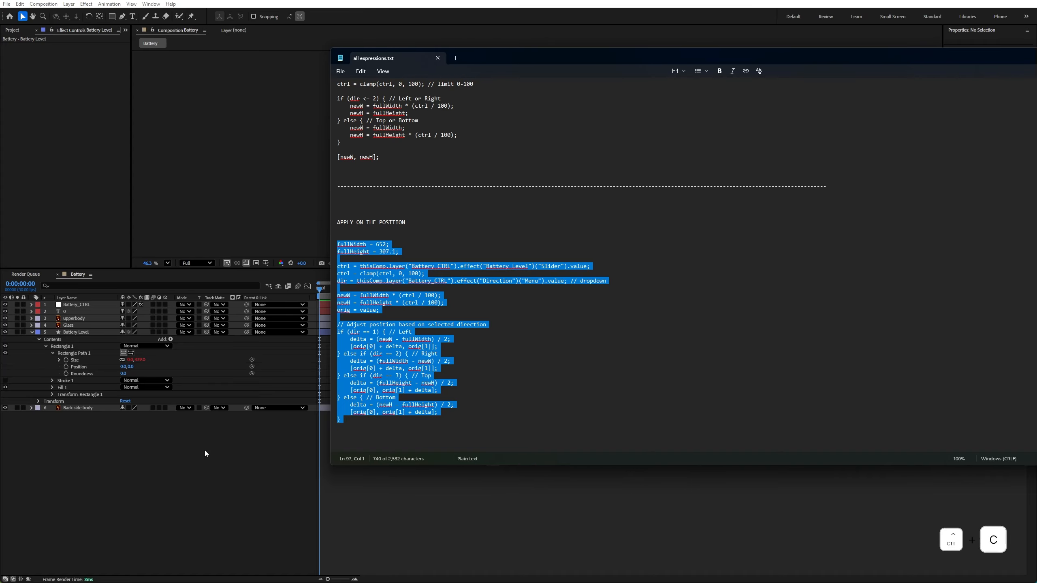
Back in After Effects, add an expression to Rectangle Path 1's Position, replace its default with the copied code, and enlarge the expression field
click(95, 377)
click(73, 370)
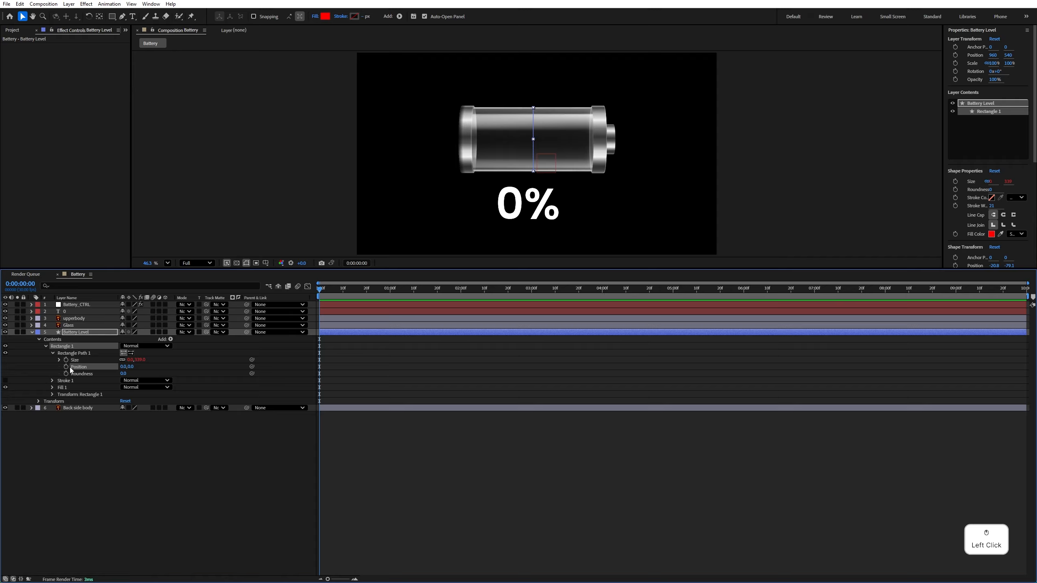
alt+click(67, 367)
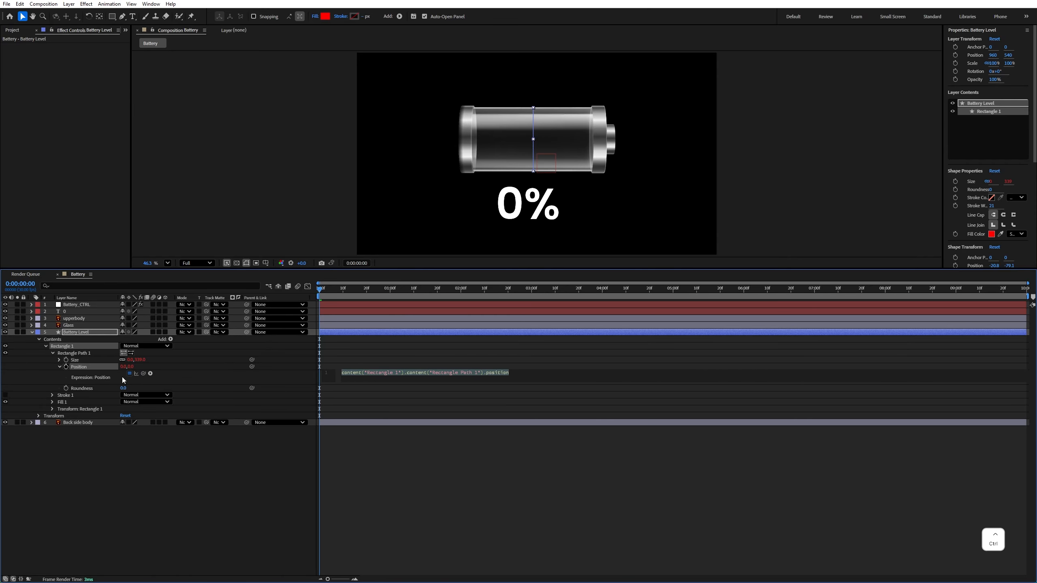
key(ctrl+v)
drag(372, 382, 363, 516)
scroll(369, 420, up, 2)
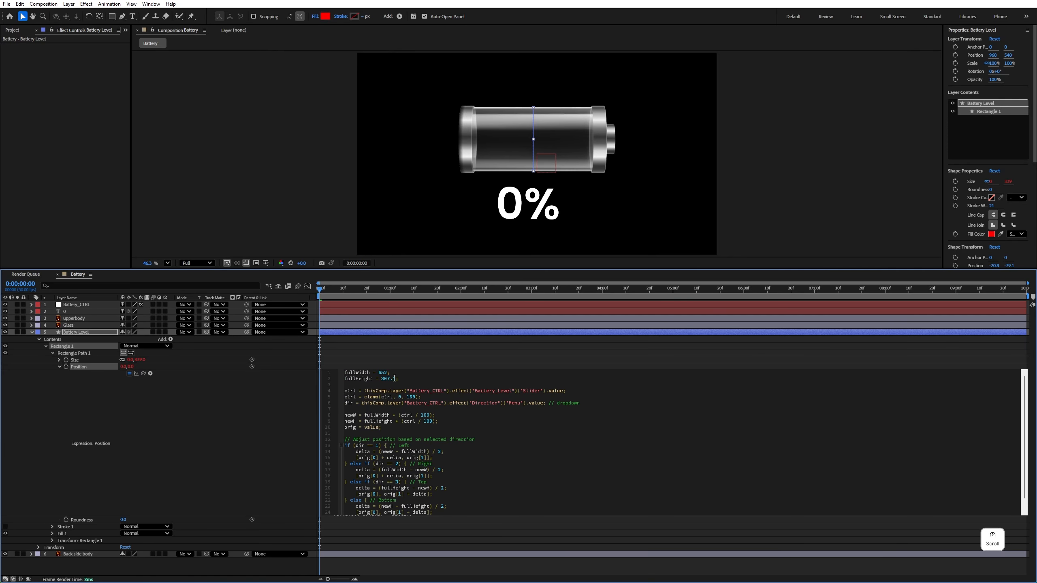
In Rectangle Path 1's Position expression, set fullWidth to 699.0 and fullHeight to 339.0, collapse the Battery Level layer and enlarge the composition view
click(60, 359)
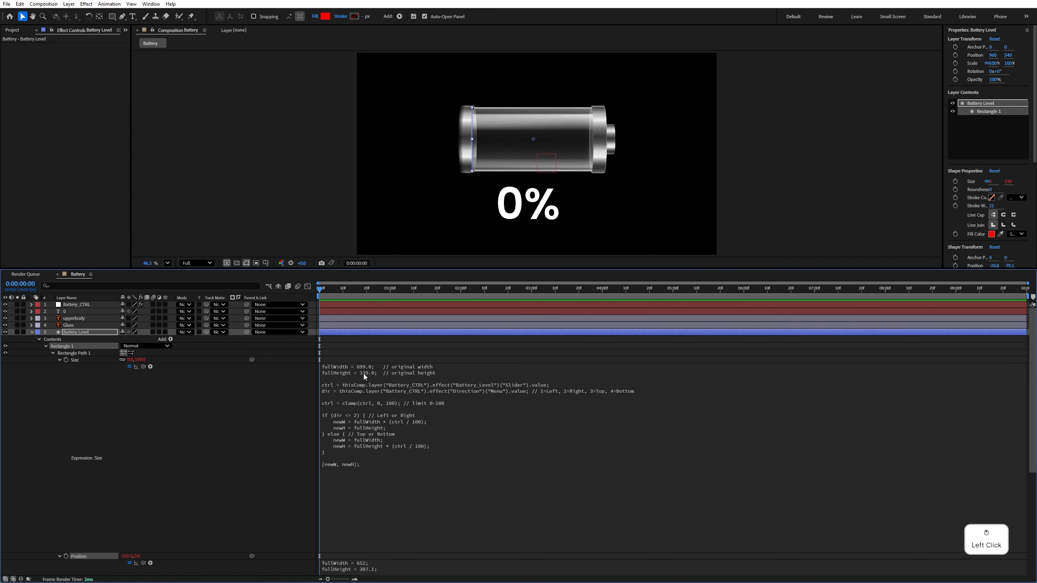
click(60, 360)
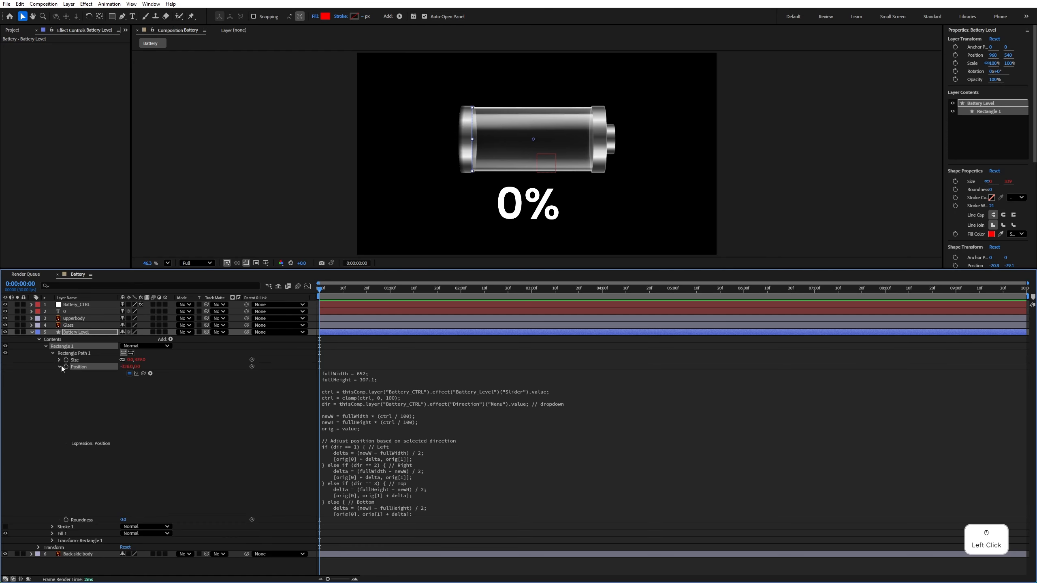
click(365, 383)
click(381, 373)
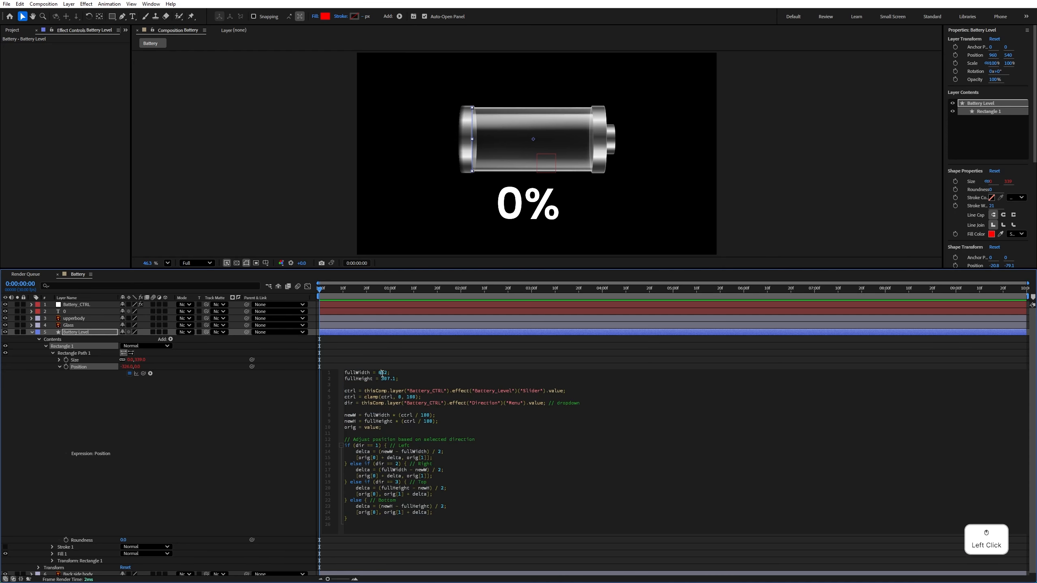
text(.0)
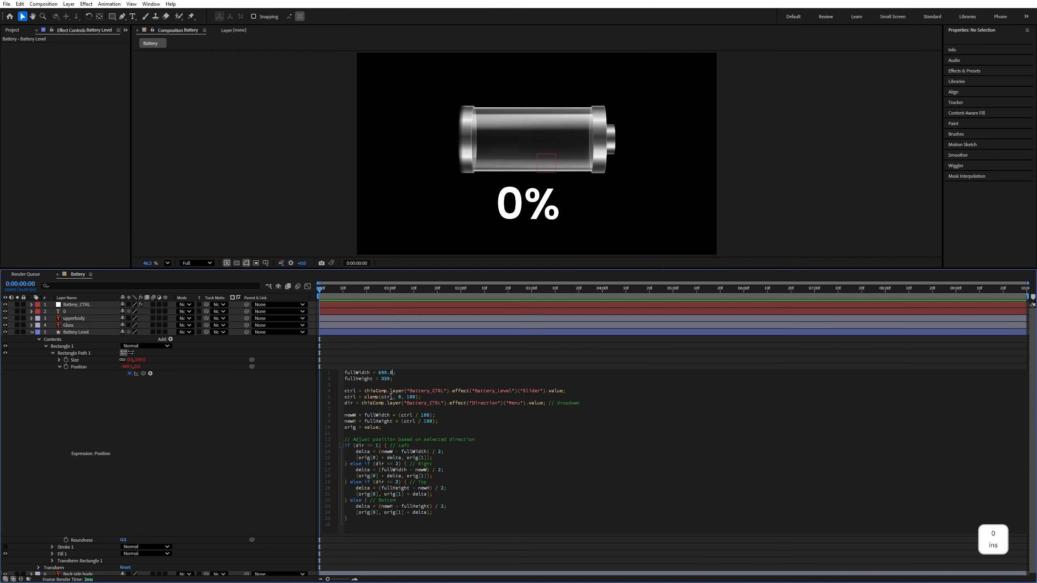
double_click(389, 379)
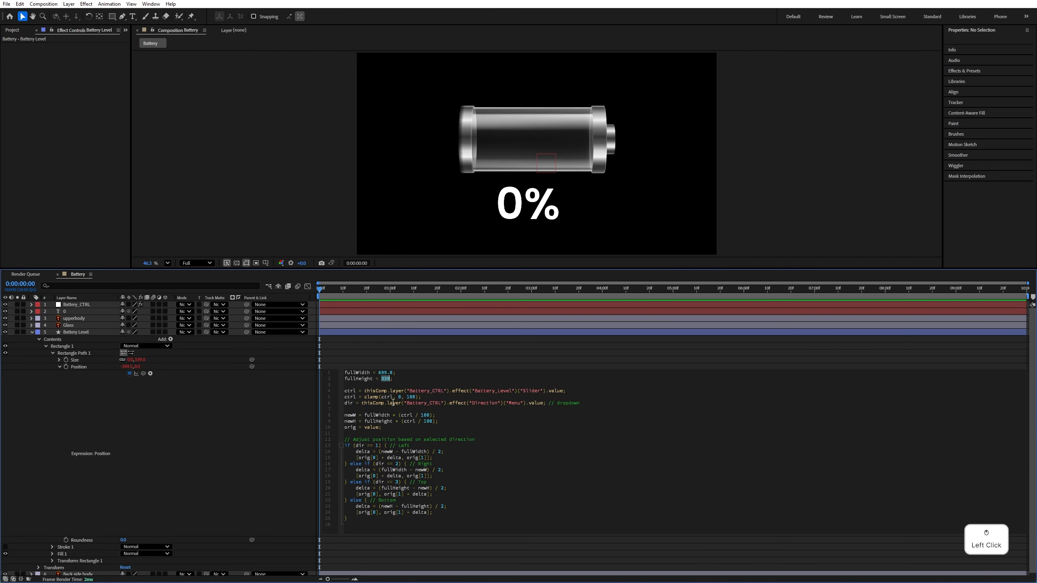
text(33)
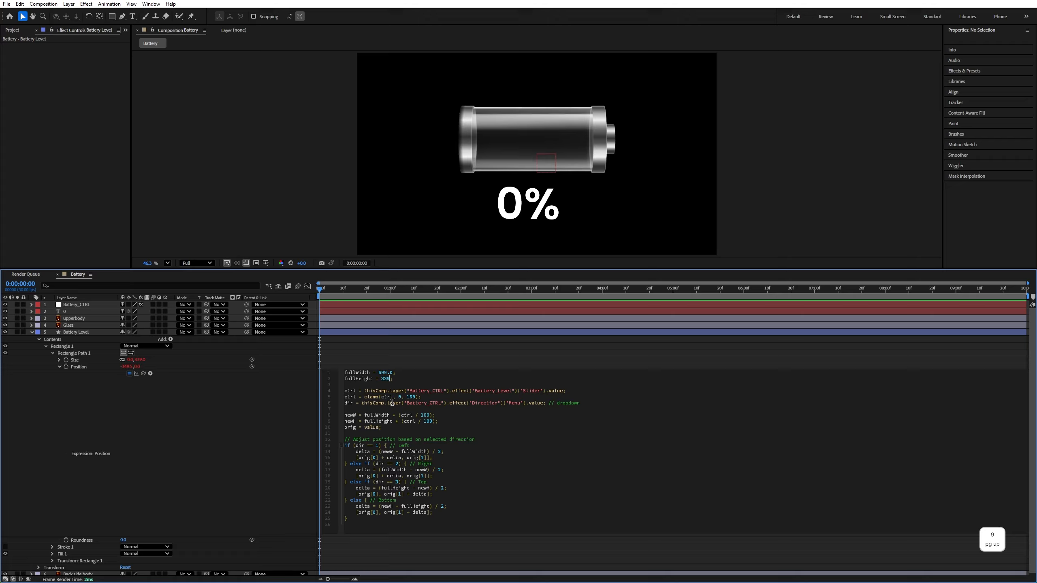
text(9.0)
click(109, 376)
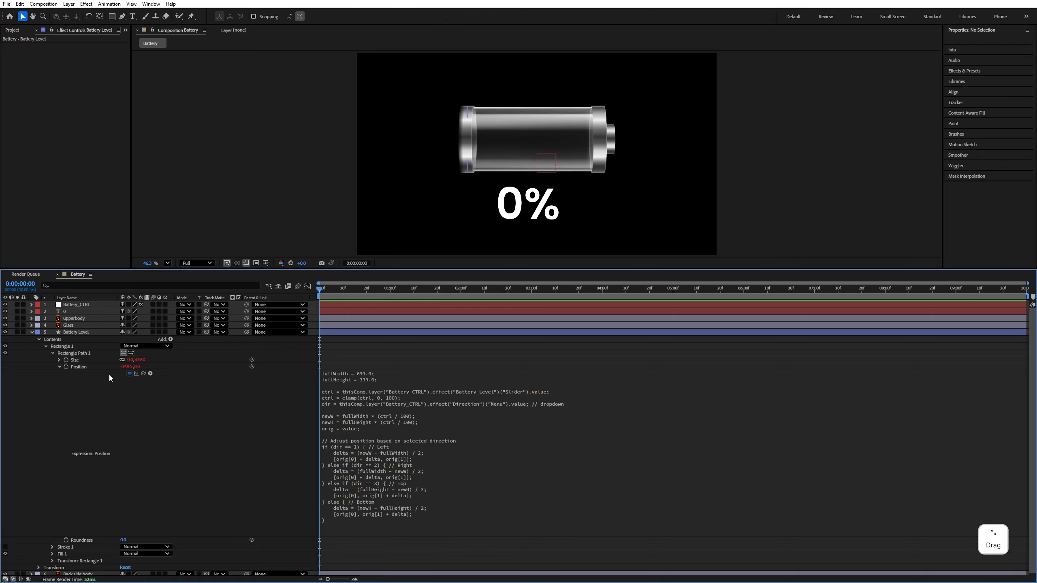
click(32, 332)
drag(79, 270, 87, 395)
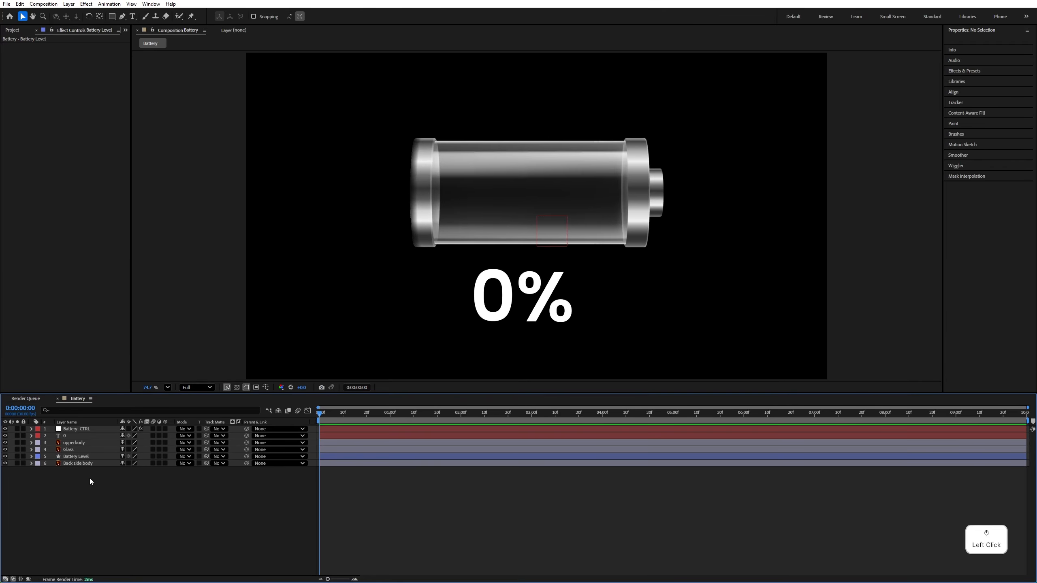
Create a black 1920 × 1080 px solid named Background and place it beneath all other layers
right_click(101, 509)
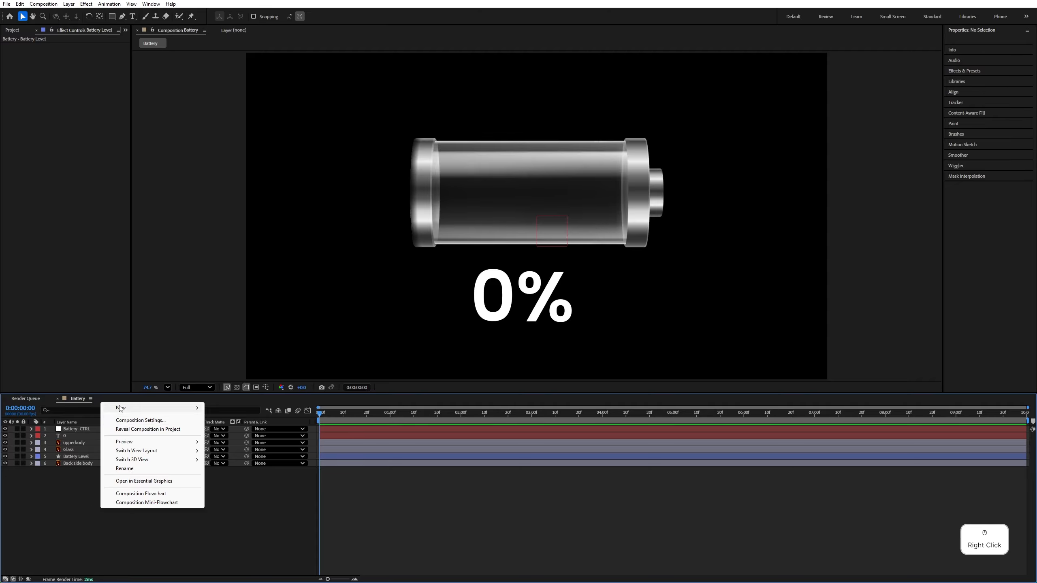
click(123, 407)
click(222, 429)
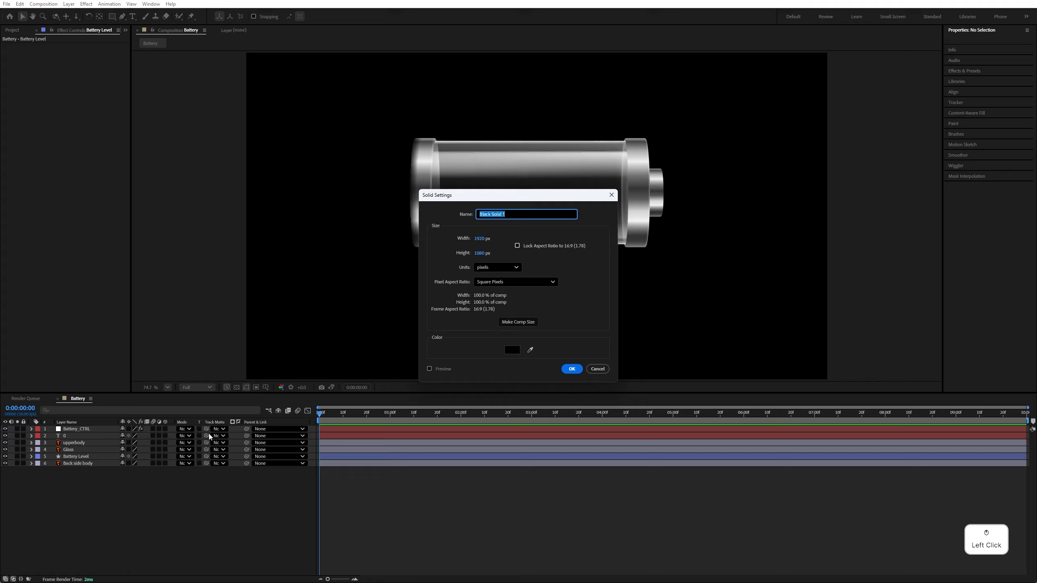
text(Backg)
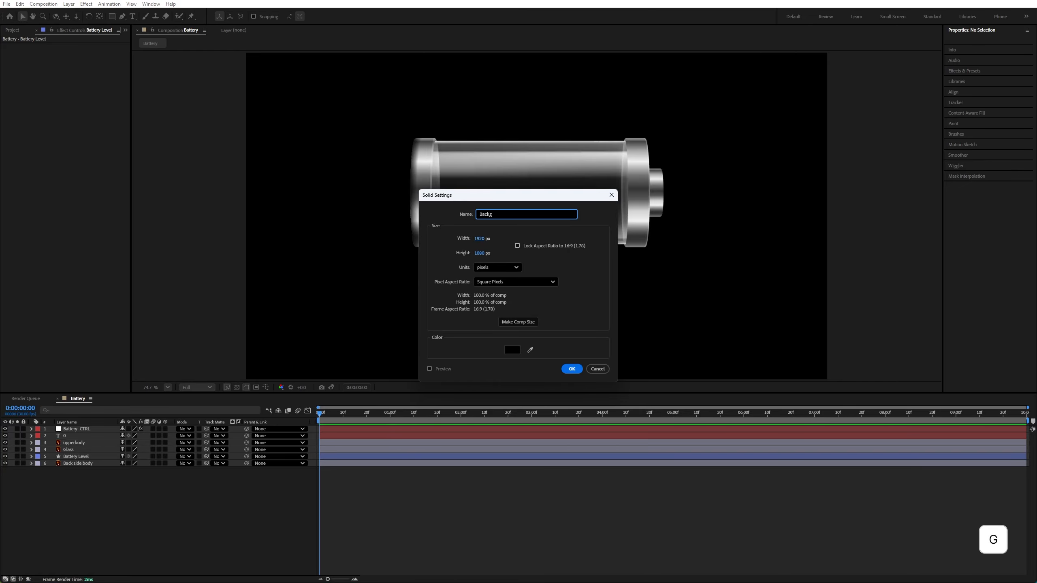
text(round)
key(Return)
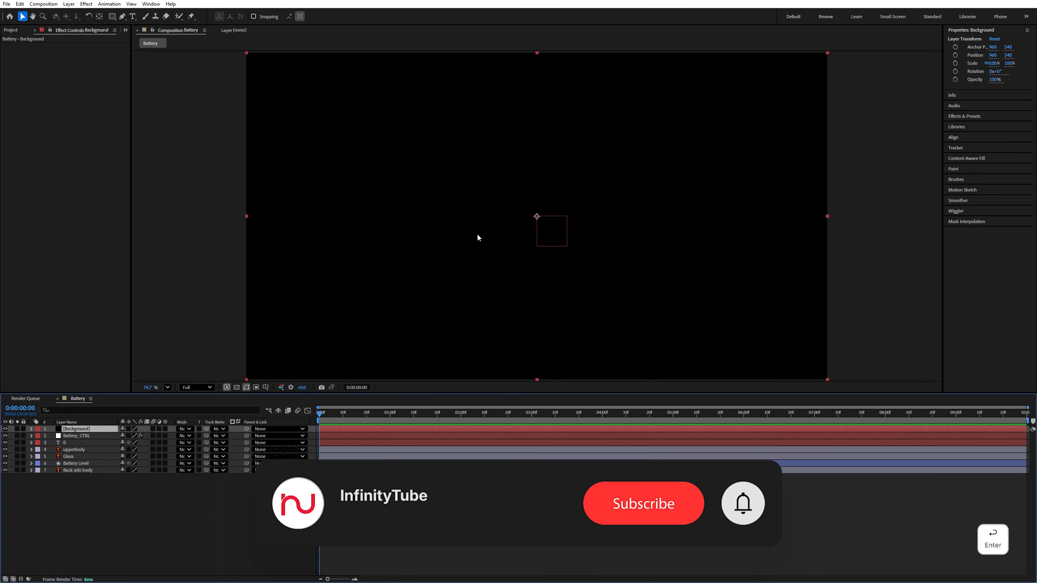
drag(90, 428, 105, 493)
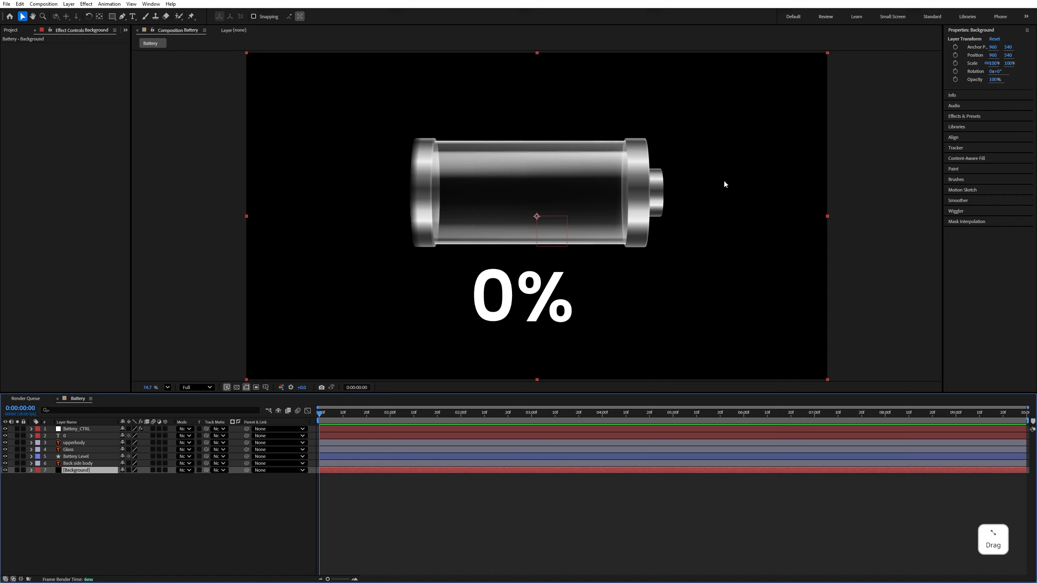
Find the Grid effect and apply it to the Background layer
click(963, 116)
click(959, 70)
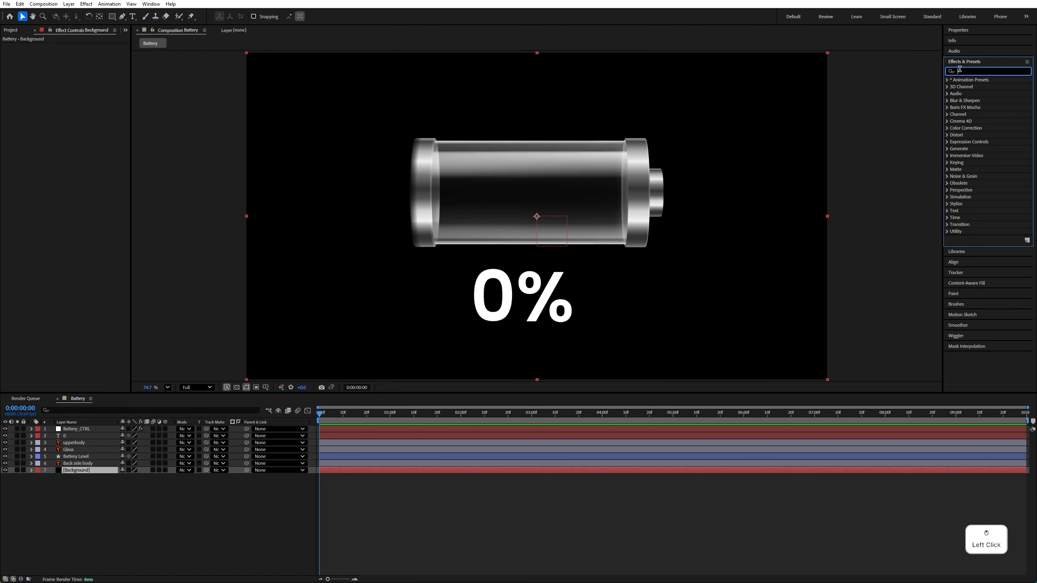
text(grid)
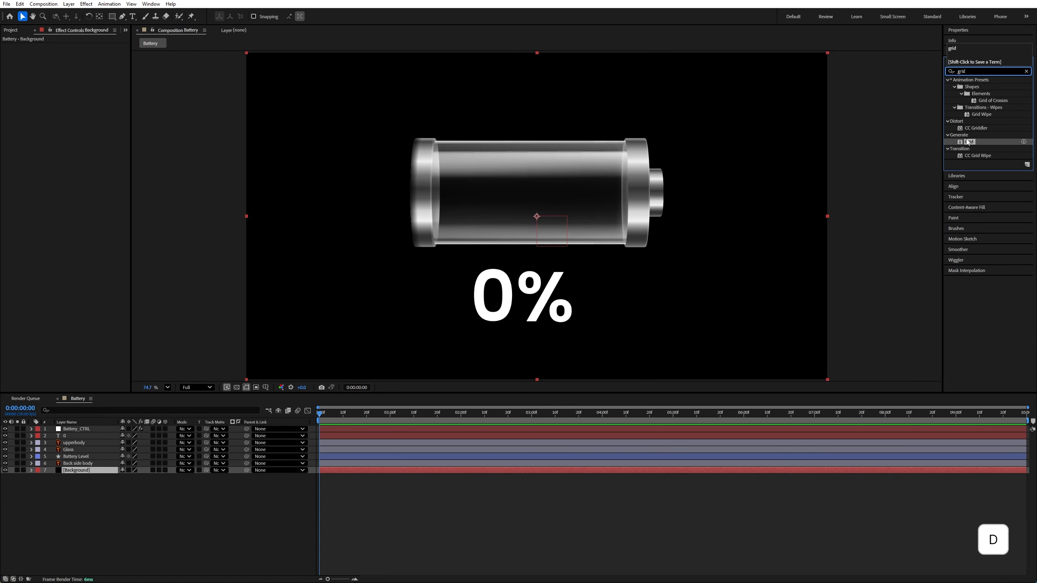
drag(974, 144, 62, 470)
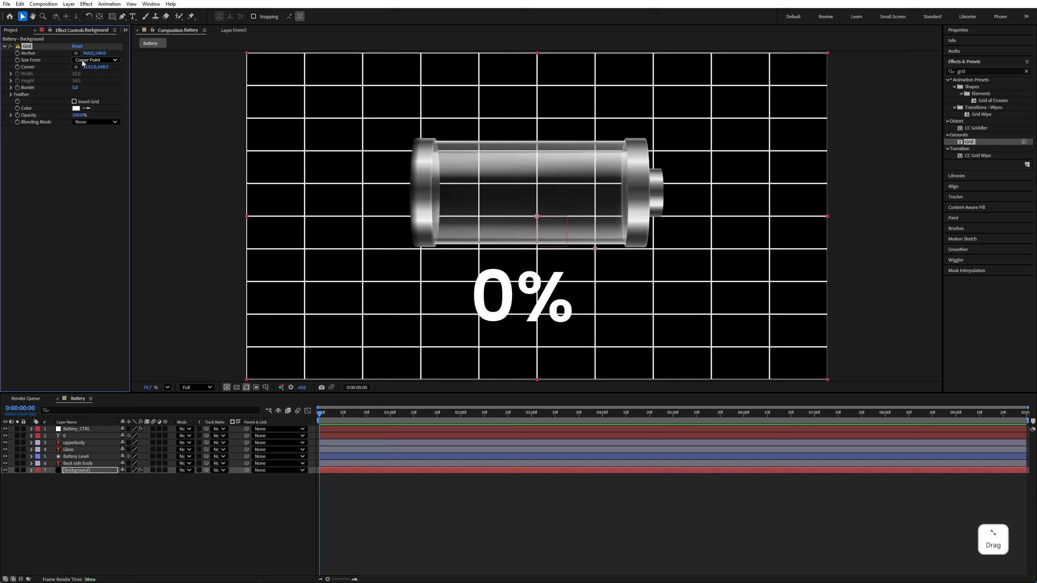
Size the Background's Grid from Width Slider and set its width to 65
click(82, 61)
click(98, 78)
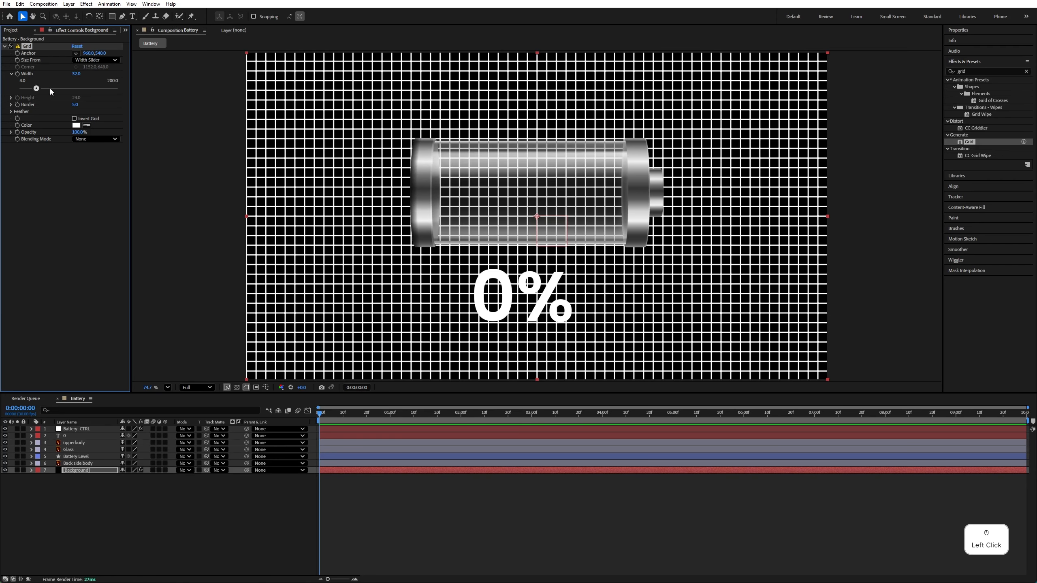
click(73, 73)
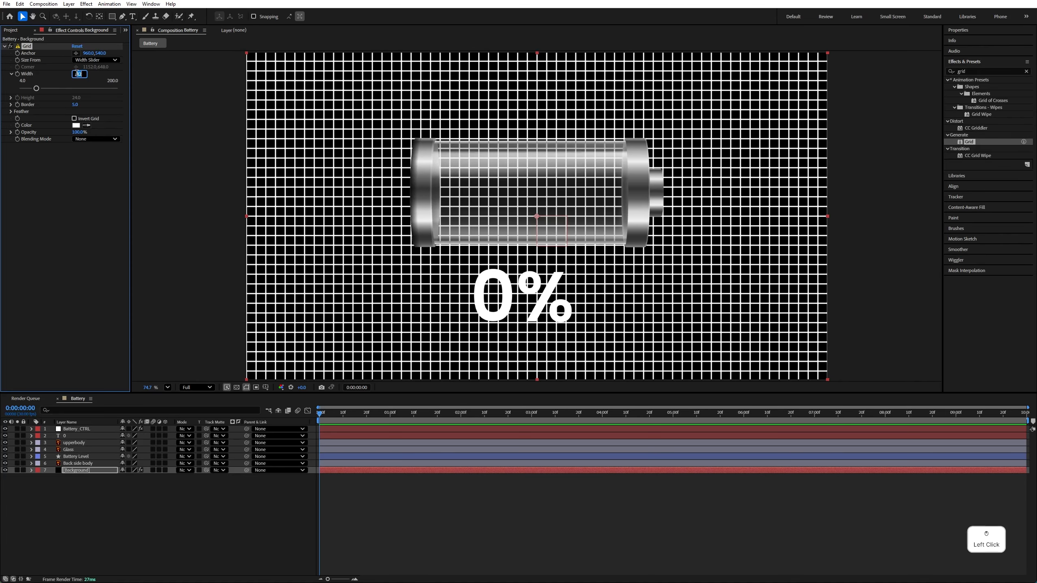
text(65)
key(Return)
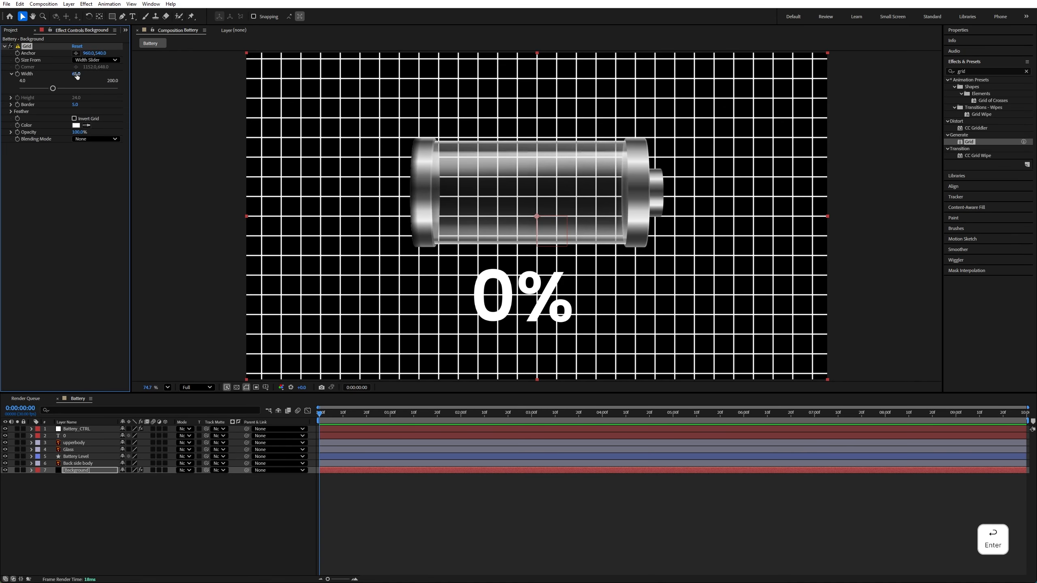
Set the Background Grid's border to 1 and its opacity to 15%
click(77, 104)
text(1)
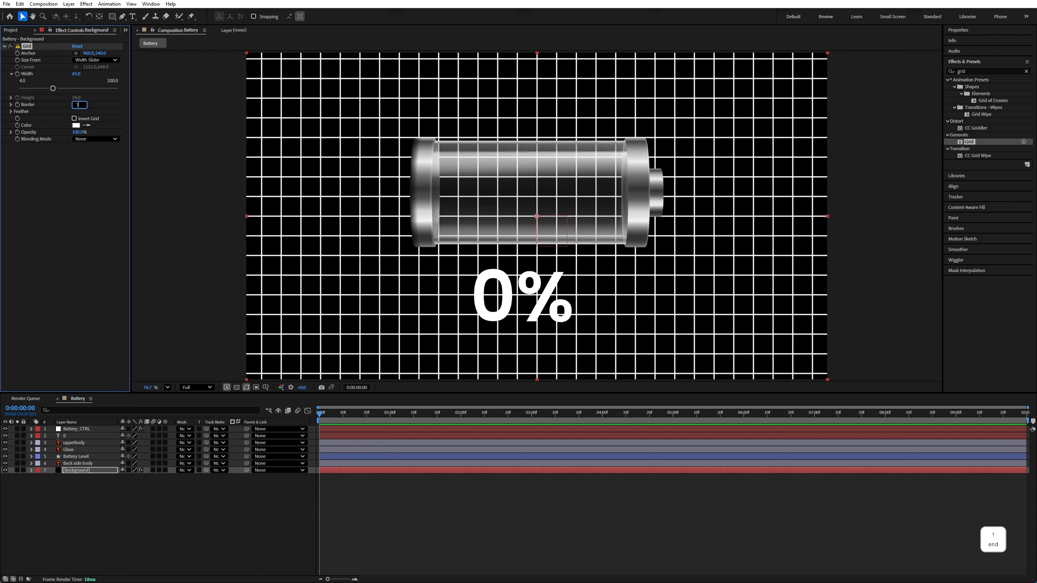
key(Return)
click(77, 132)
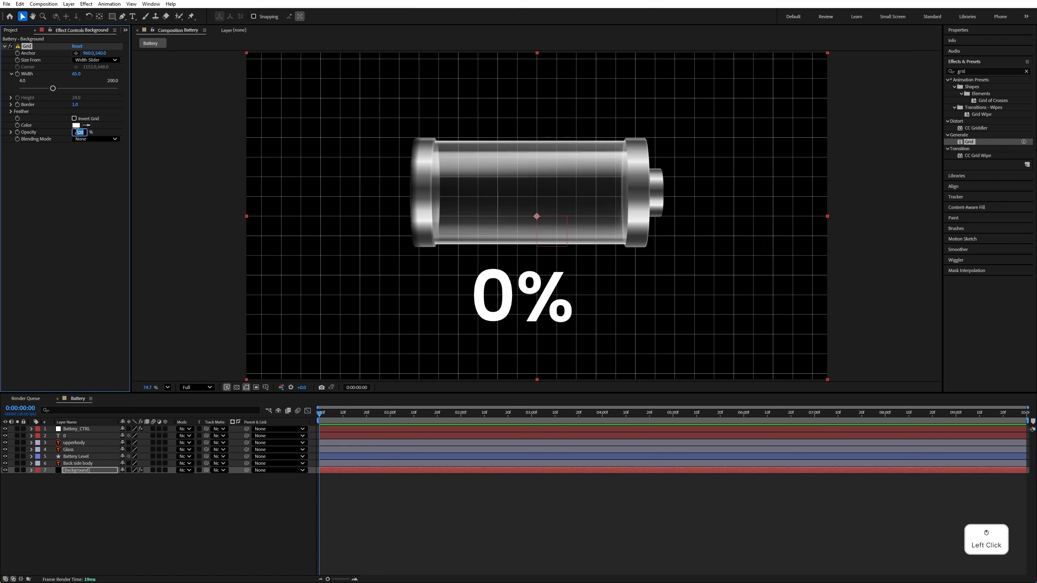
text(15)
key(Return)
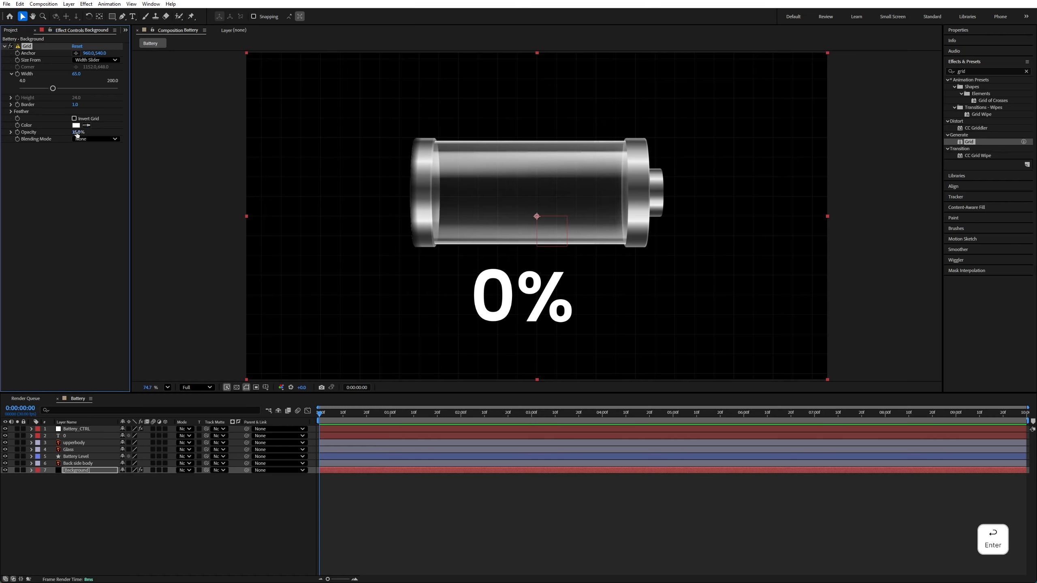
Animate the Grid's Anchor horizontally, with a keyframe on the first frame and a larger X value at 0:00:09:29
drag(333, 414, 315, 414)
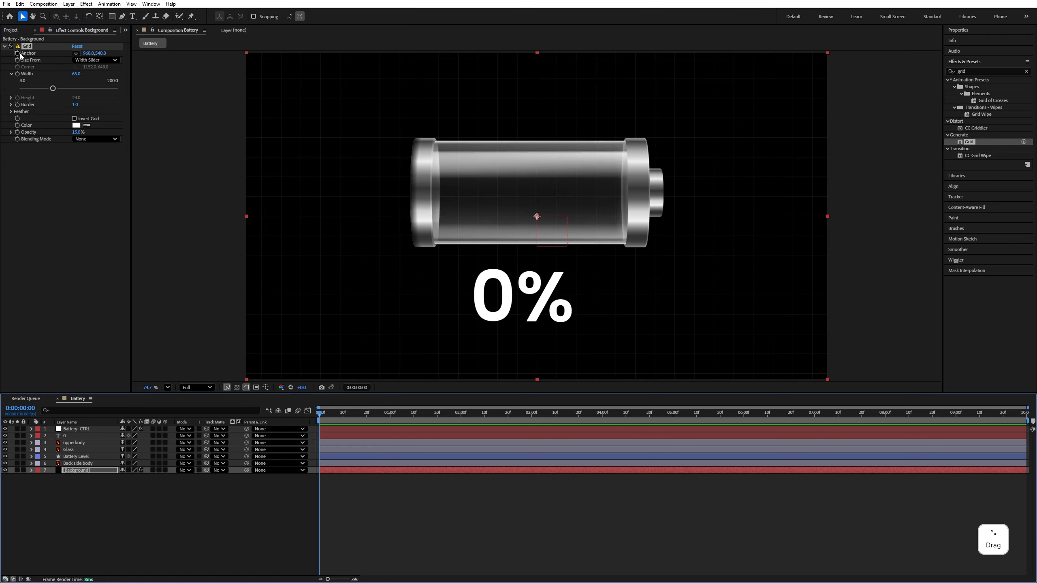
click(17, 53)
drag(389, 415, 1028, 415)
drag(86, 55, 140, 54)
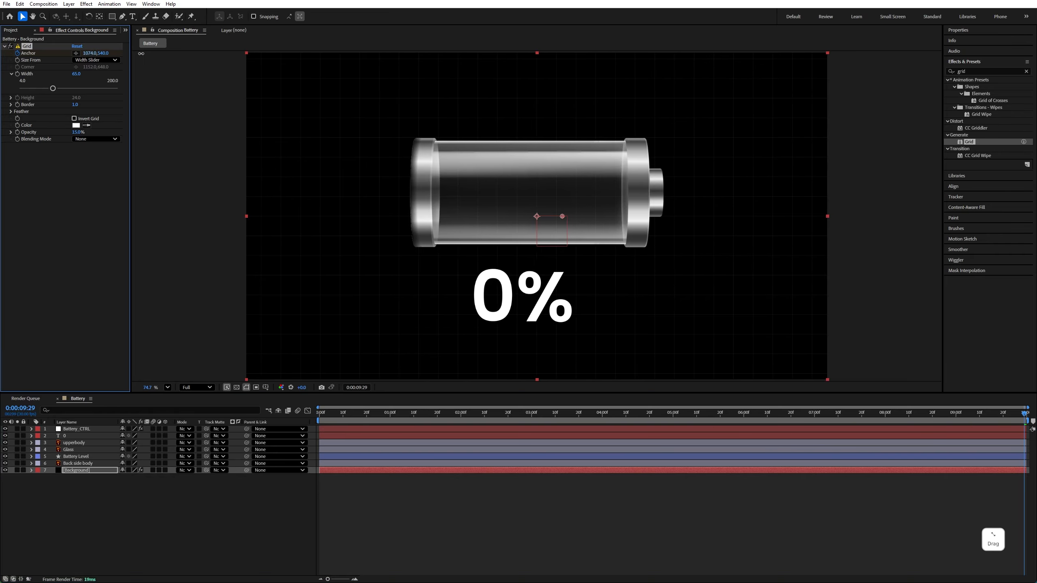
Preview the grid motion, push the Anchor's animated X value farther for faster movement, and preview it again
key(space)
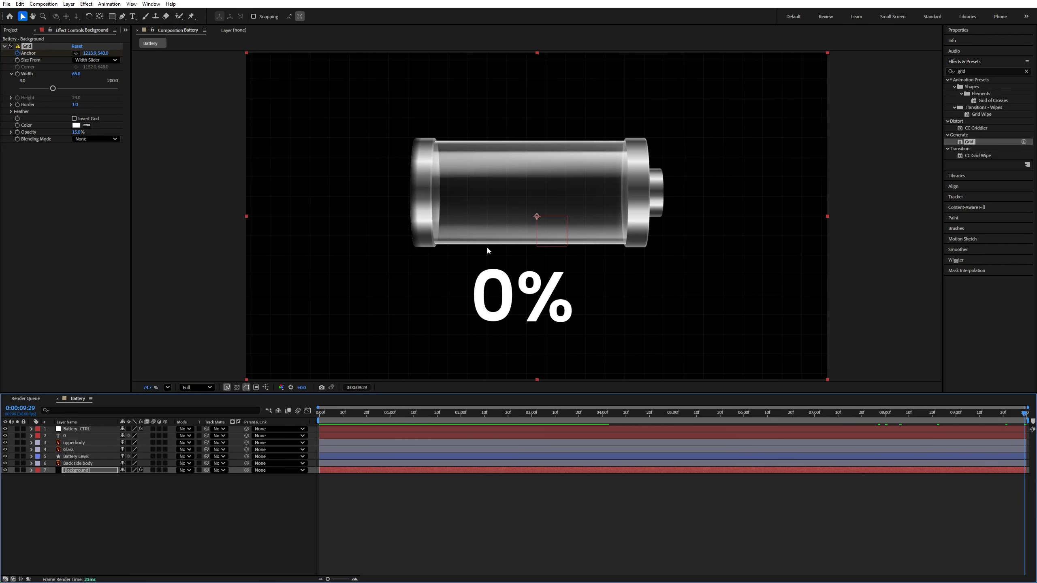
drag(90, 54, 224, 64)
key(space)
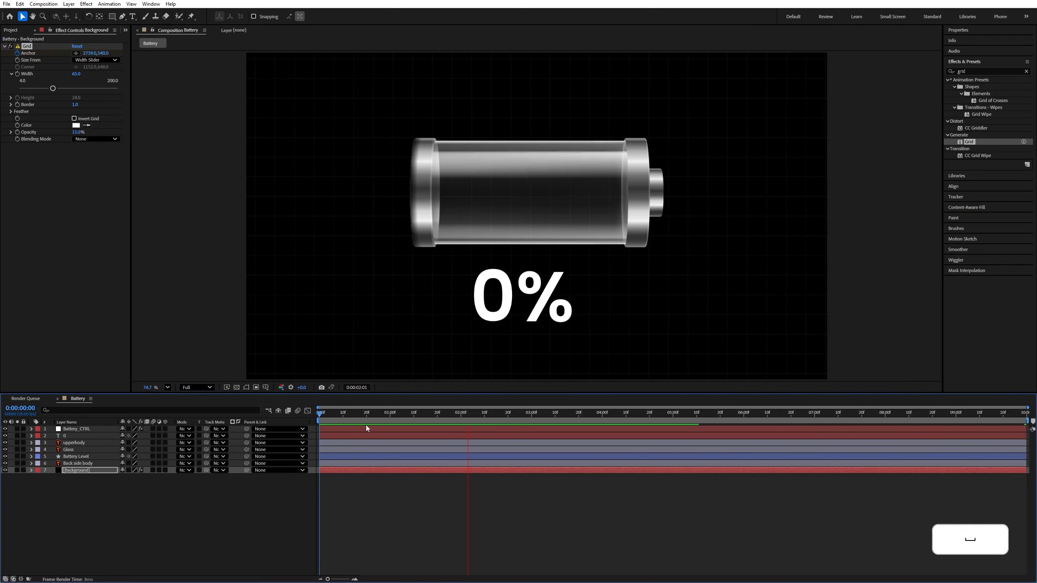
key(space)
Set the Battery_Level slider on Battery_CTRL to 75
click(101, 542)
click(77, 430)
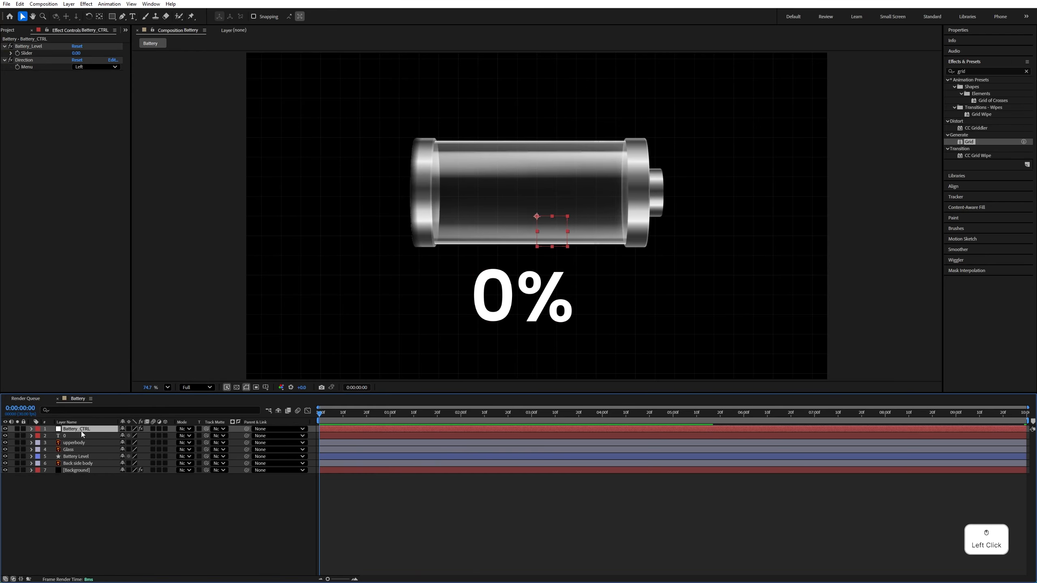
drag(76, 53, 109, 60)
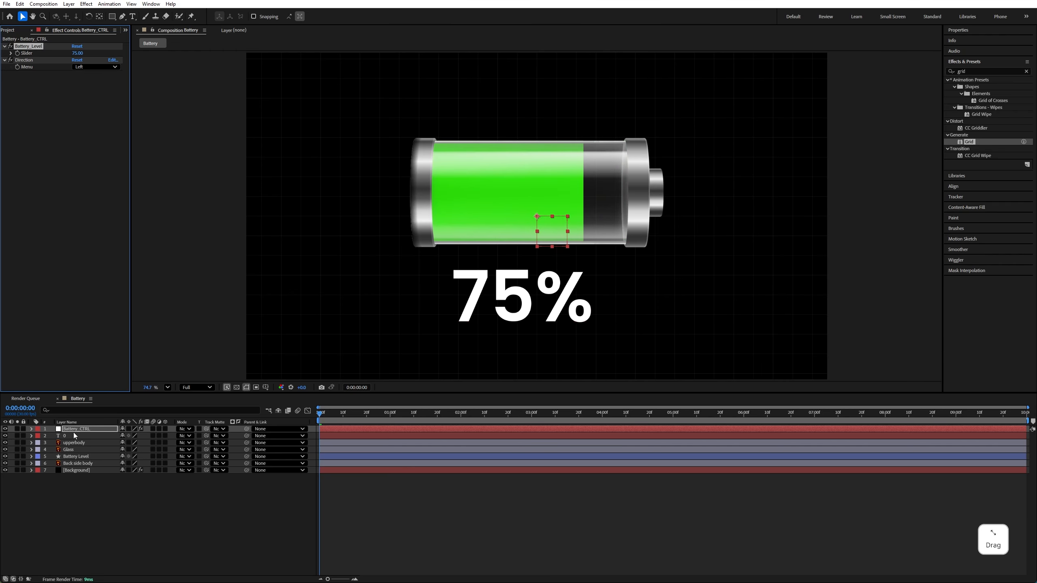
Find the Wave Warp effect and apply it to the Battery Level layer
click(76, 457)
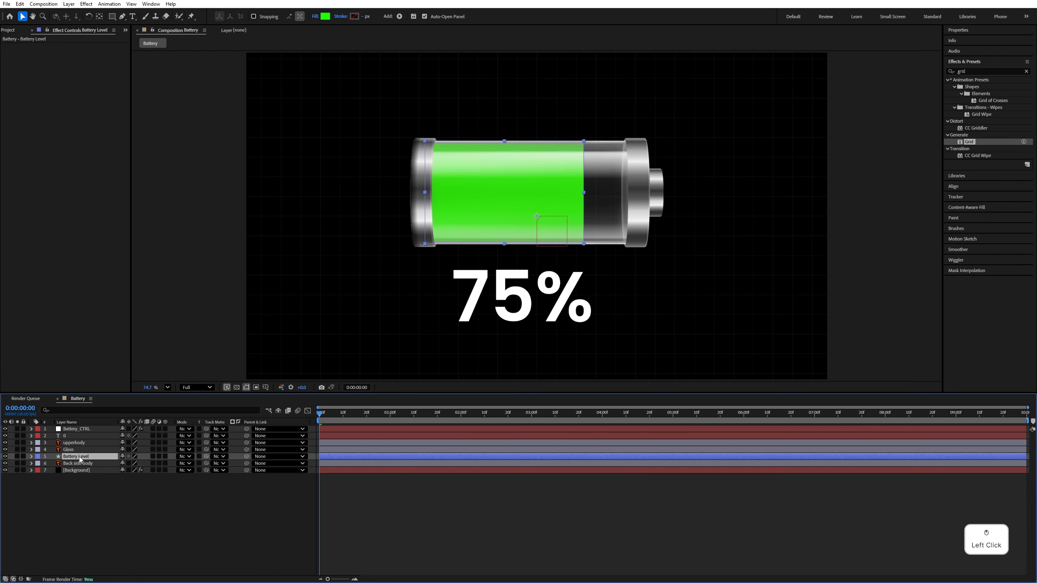
click(955, 71)
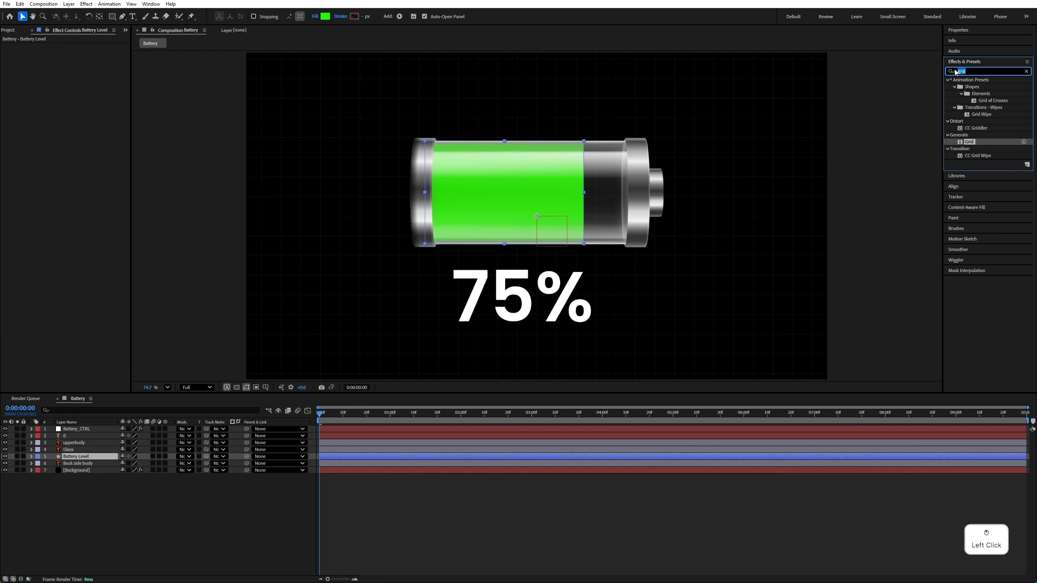
text(wave w)
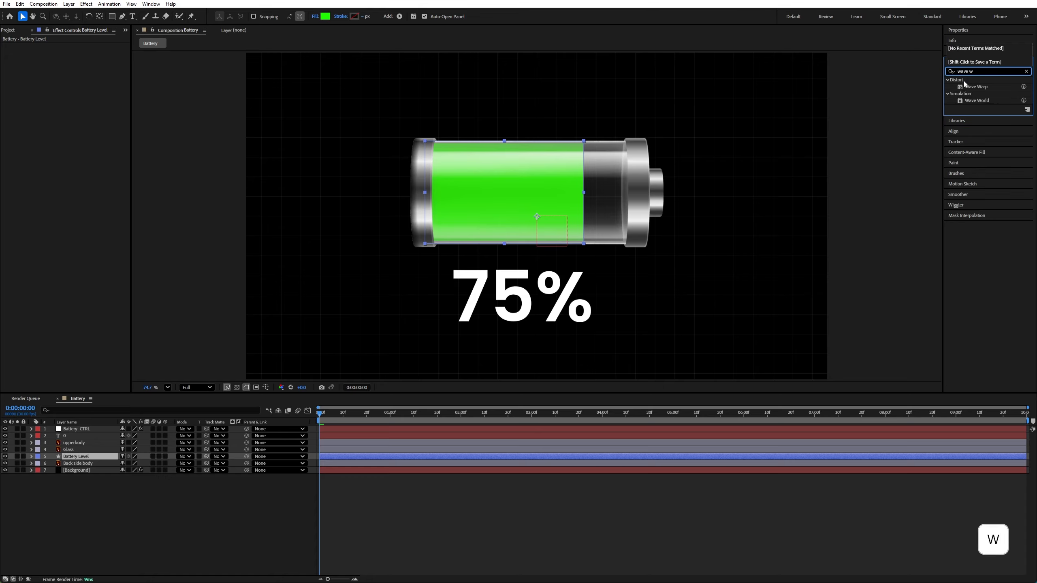
drag(976, 86, 98, 455)
Set the Battery Level's Wave Warp height to -9 and its wave width to 106
click(41, 62)
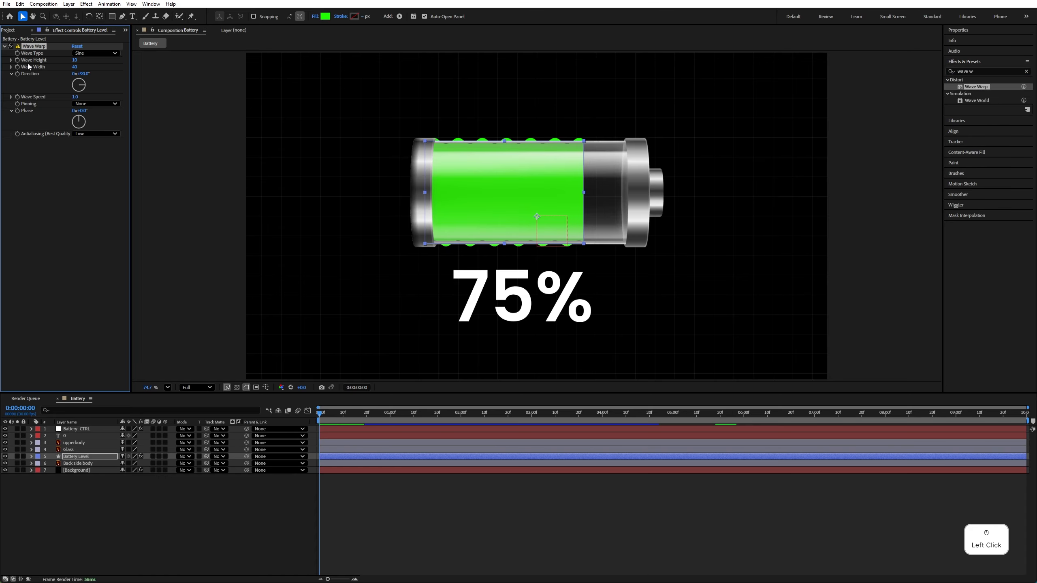
click(74, 60)
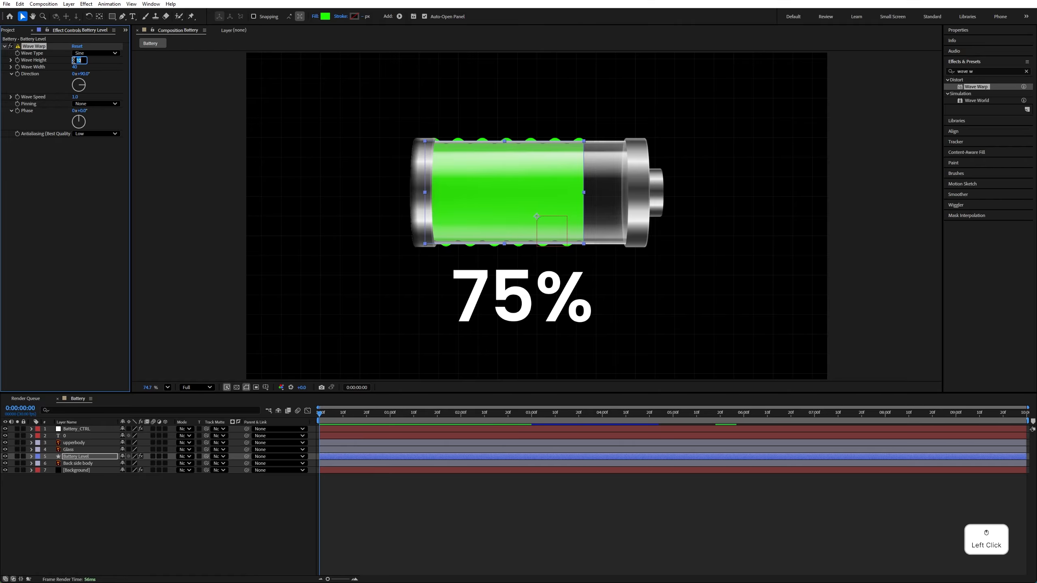
text(-9)
key(Return)
click(74, 67)
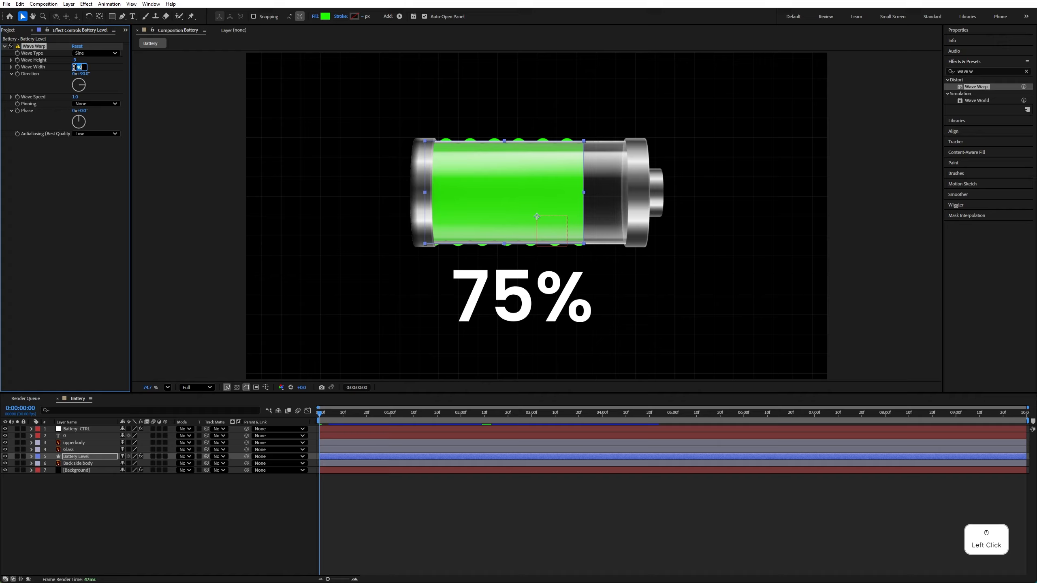
text(106)
key(Return)
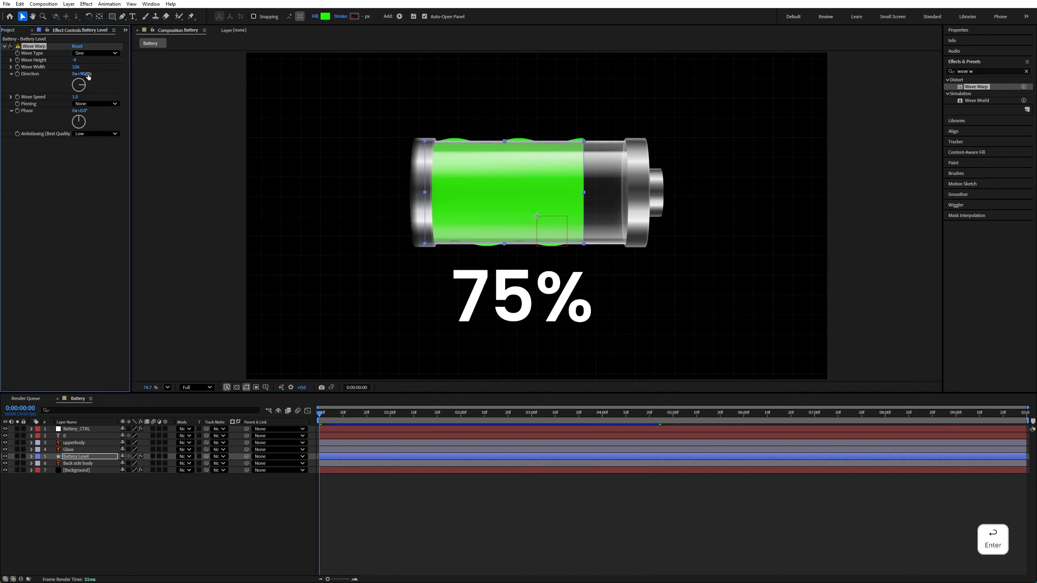
Set the Battery Level's Wave Warp direction to 0° and its pinning to Top Edge
click(86, 75)
key(Return)
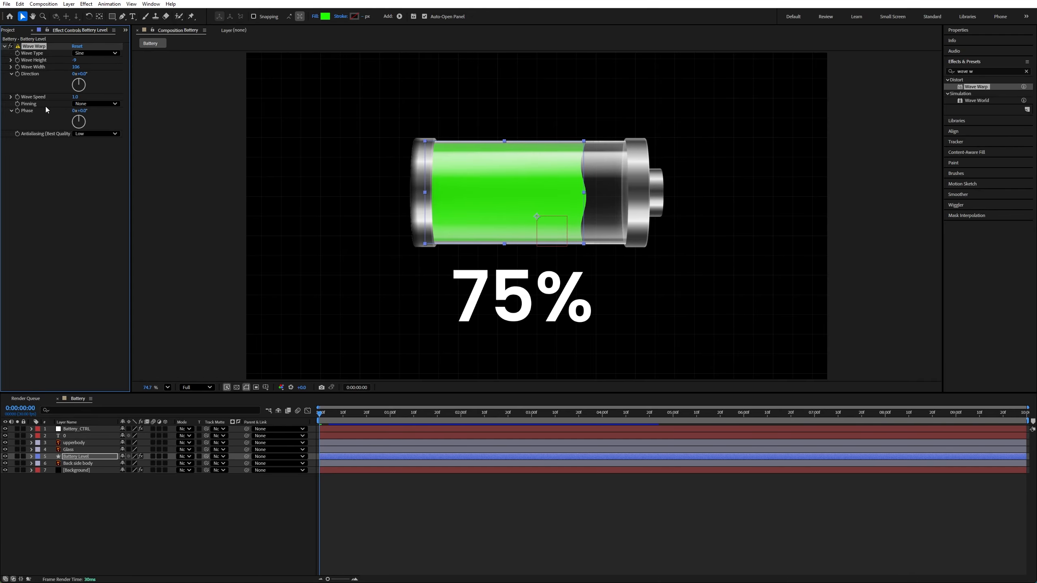
click(95, 103)
click(94, 160)
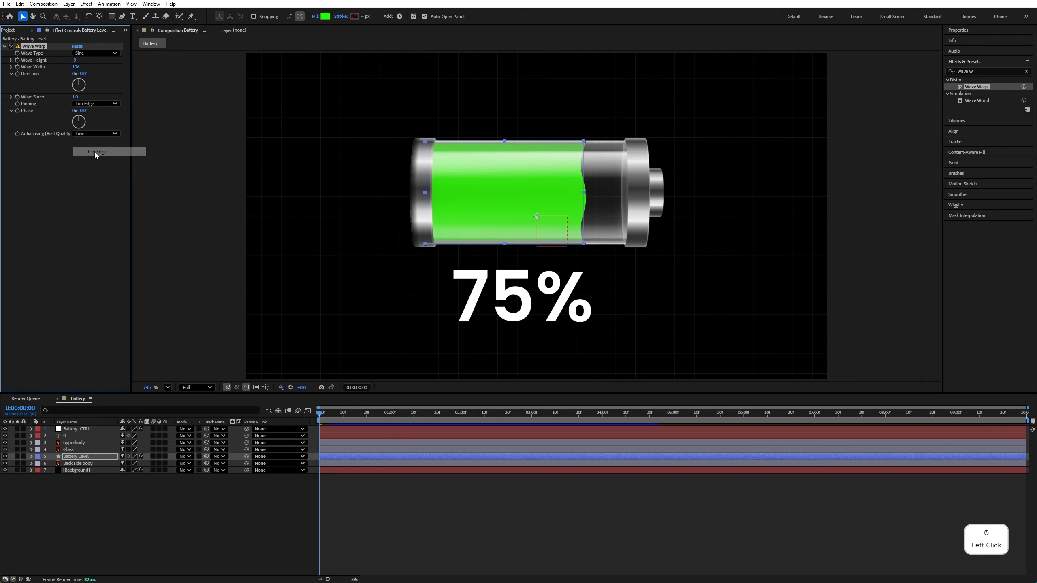
Duplicate the Battery Level layer and place the copy directly beneath the original
click(86, 495)
click(78, 457)
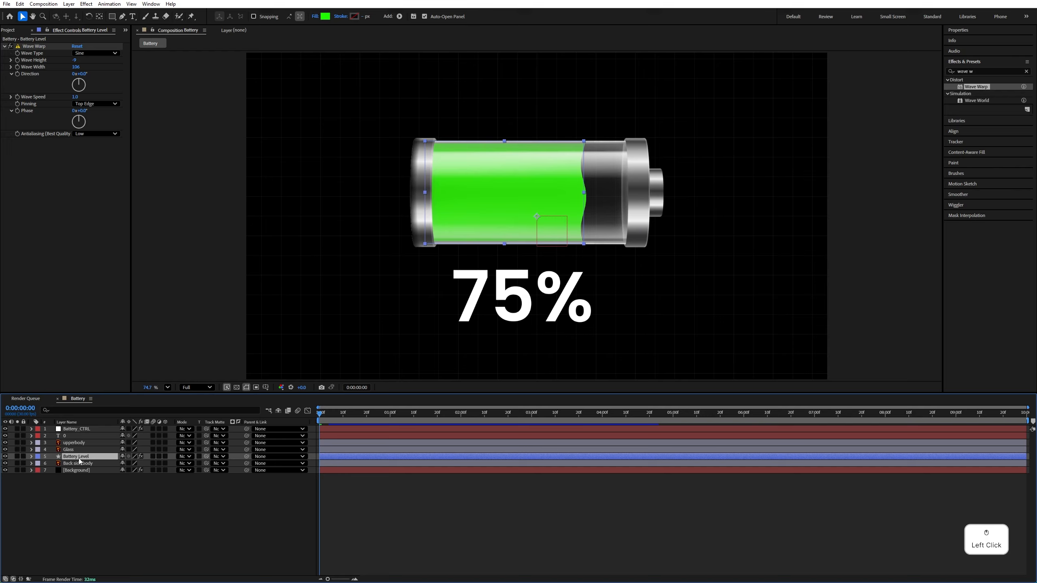
key(ctrl+d)
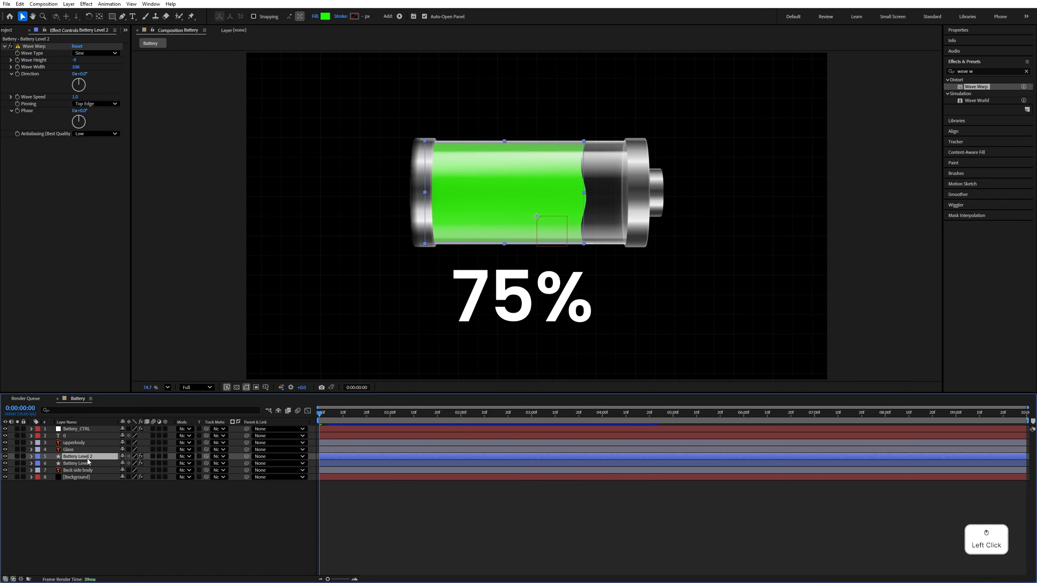
drag(89, 457, 90, 469)
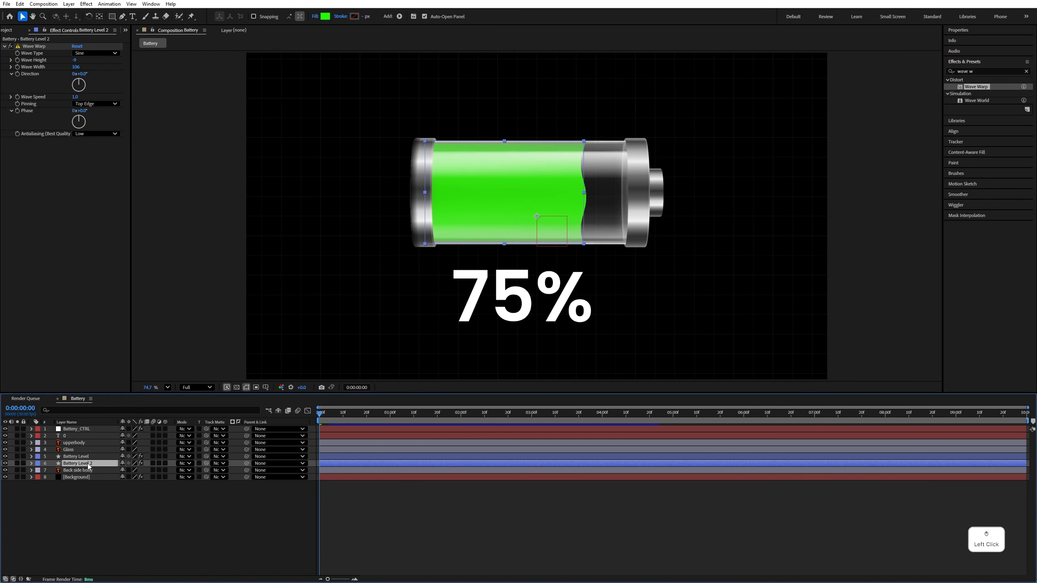
Find the Tint effect, apply it to Battery Level 2, and map white to black (000000)
drag(977, 72, 921, 76)
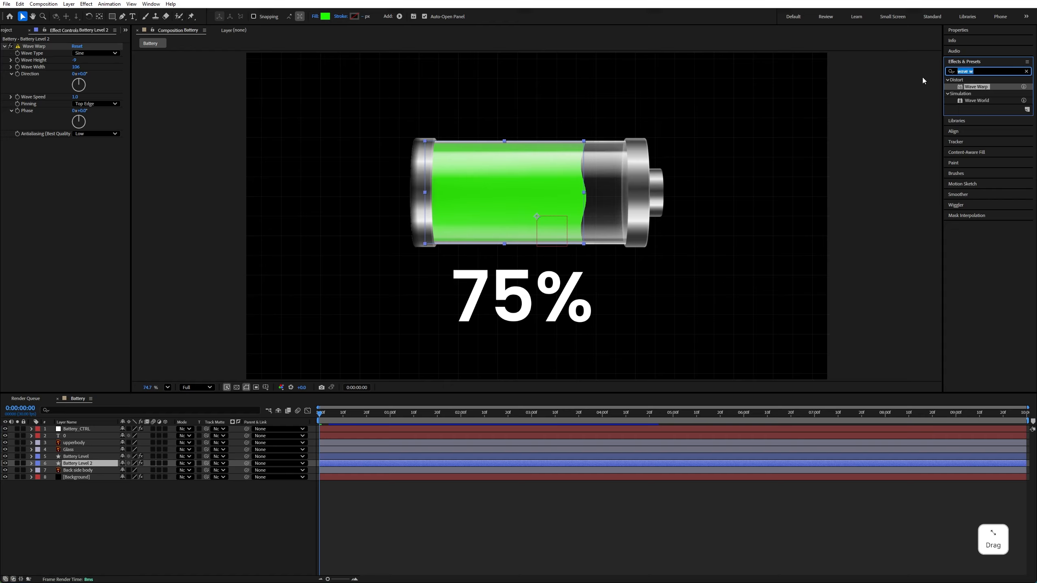
text(tint)
drag(975, 107, 83, 465)
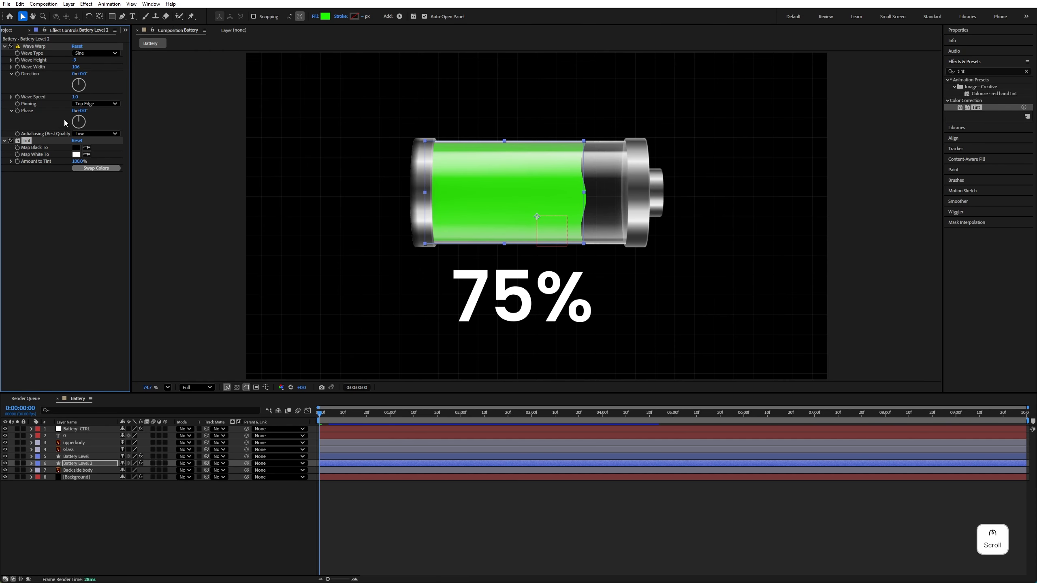
click(76, 154)
click(459, 325)
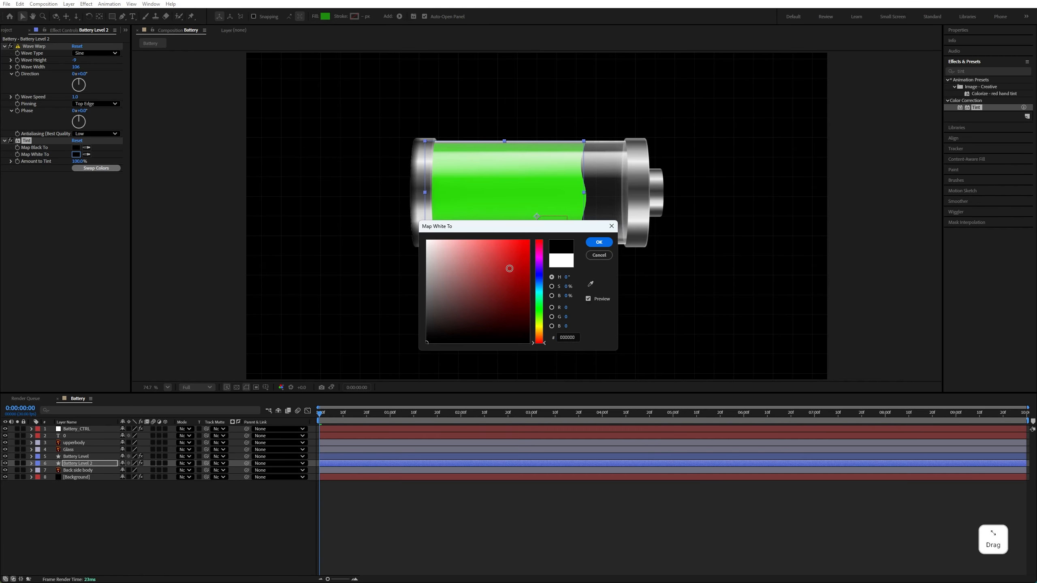
click(599, 242)
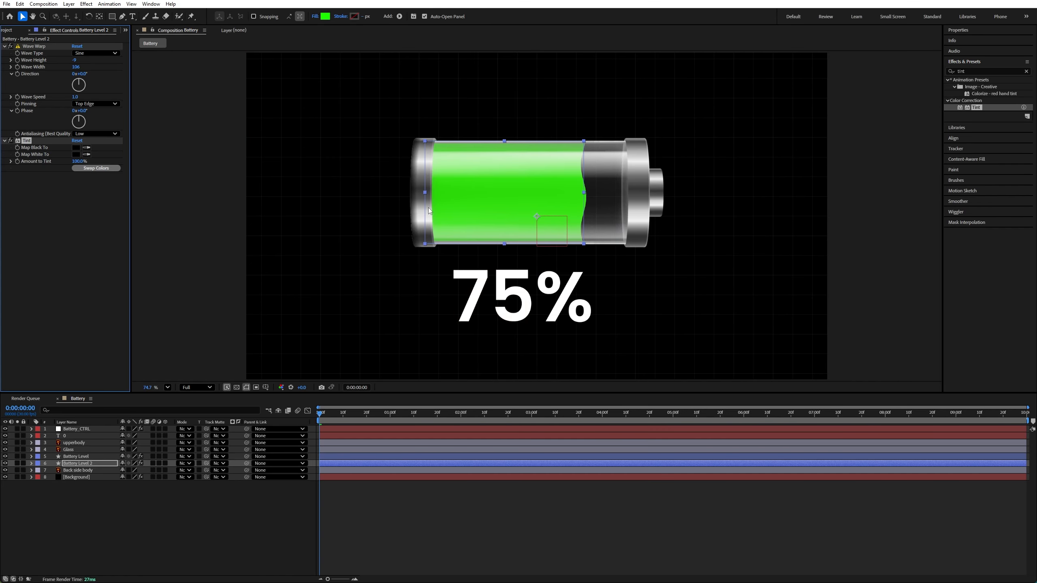
Shift the Battery Level 2 shape slightly to the right so its dark wave edge extends past the green fill
drag(425, 205, 429, 204)
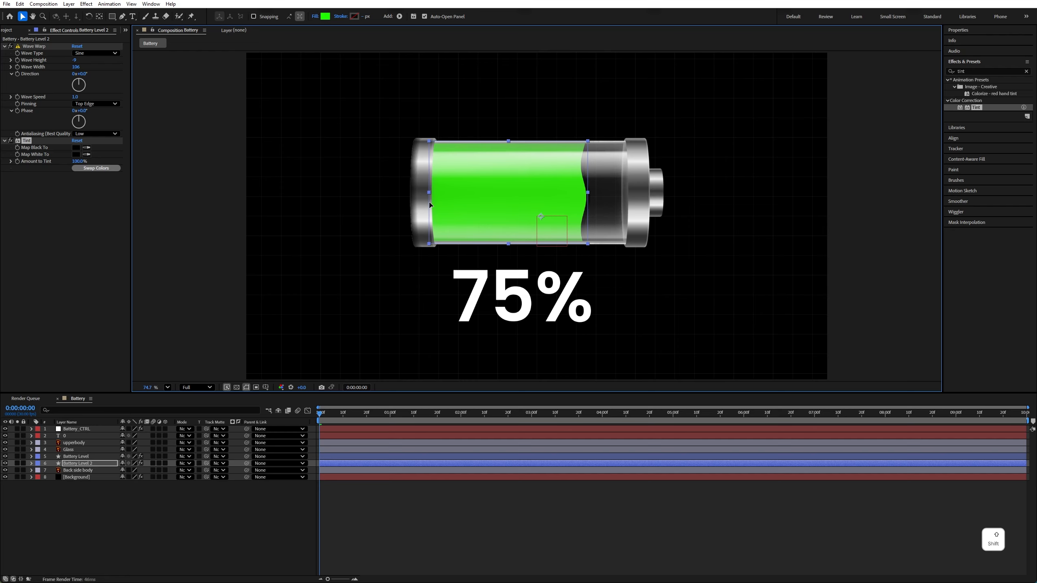
scroll(591, 170, up, 6)
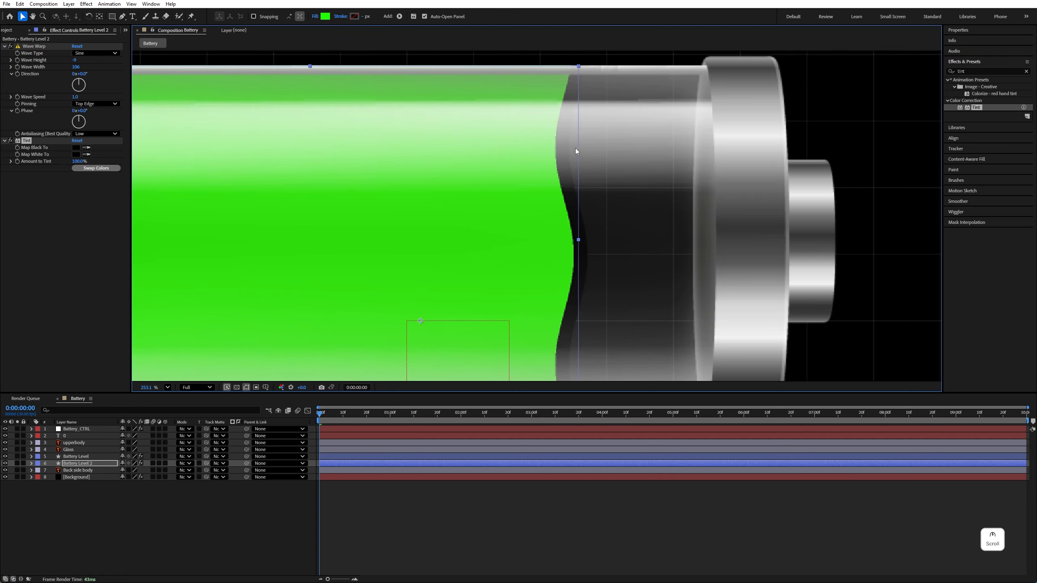
scroll(572, 218, down, 2)
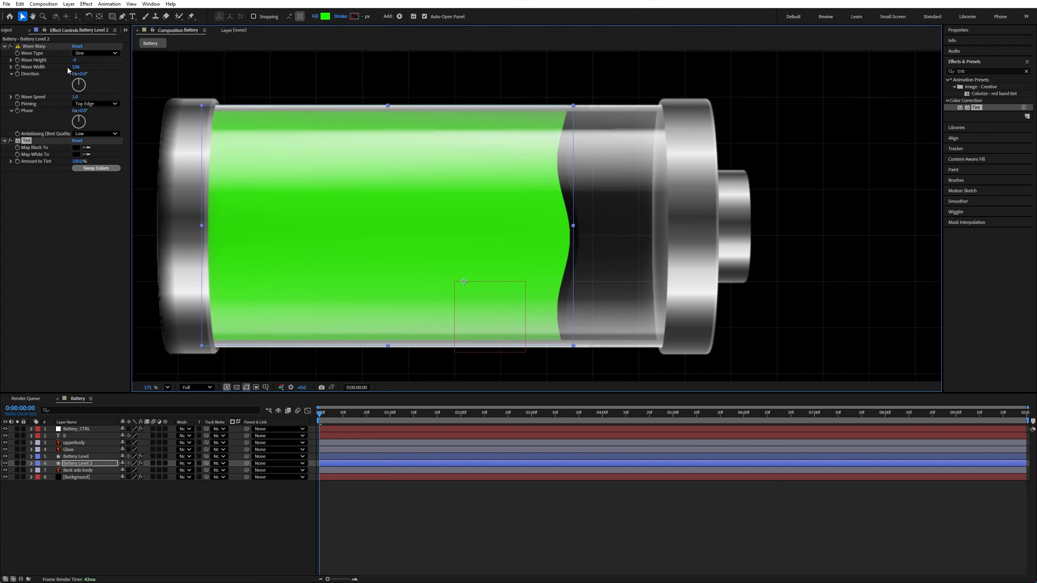
Set Battery Level 2's Wave Warp wave width to 99 and its Tint amount to 60%
drag(70, 67, 68, 67)
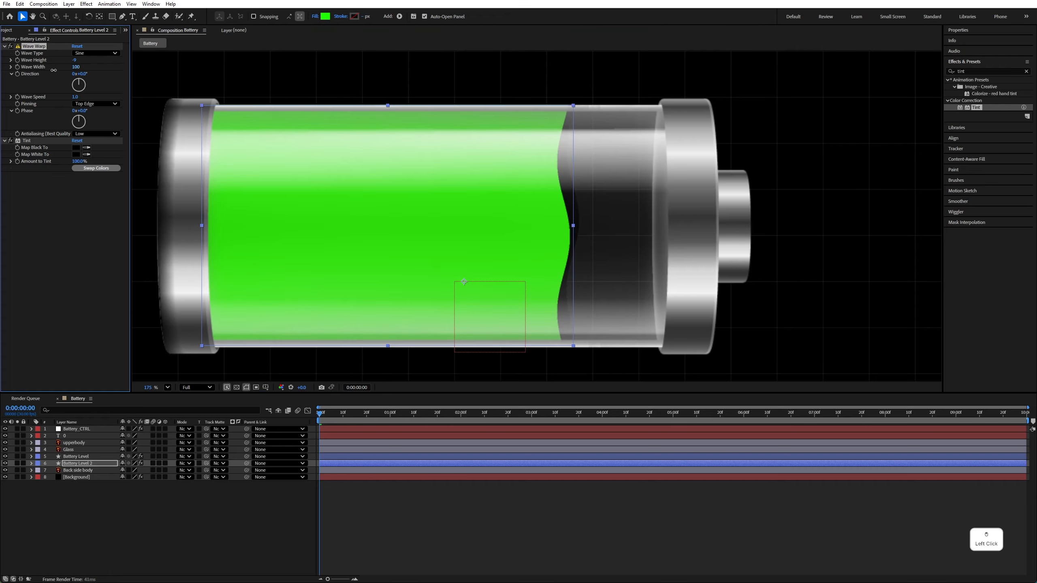
drag(45, 71, 47, 71)
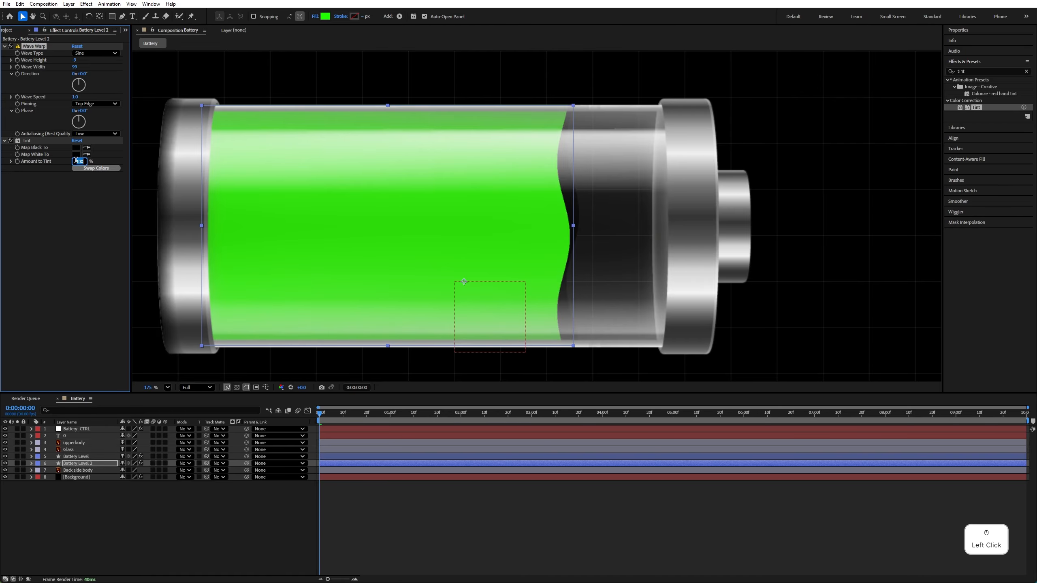
text(60)
key(Return)
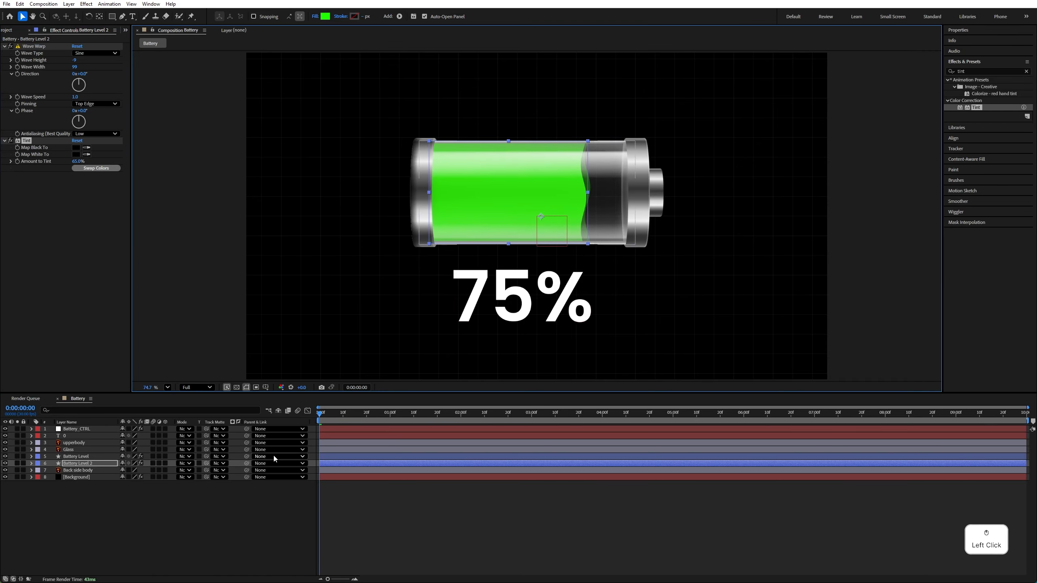
Lower the Battery_Level slider on Battery_CTRL to 36, preview the wave motion, and return to the start of the timeline
click(74, 430)
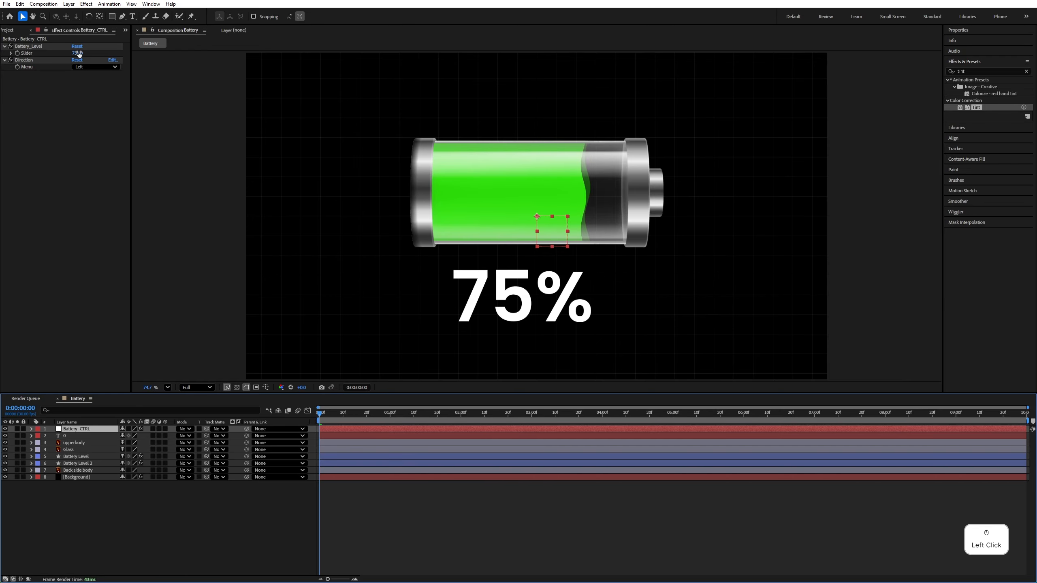
mouse_move(79, 54)
mouse_down()
mouse_move(88, 53)
mouse_move(63, 54)
mouse_up()
drag(73, 53, 68, 54)
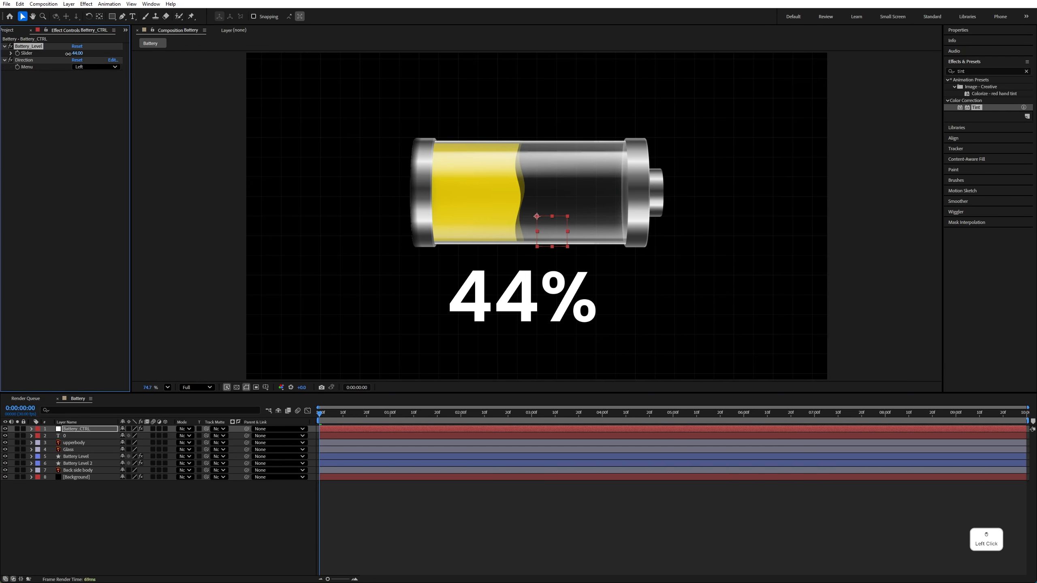
key(space)
click(193, 210)
click(323, 413)
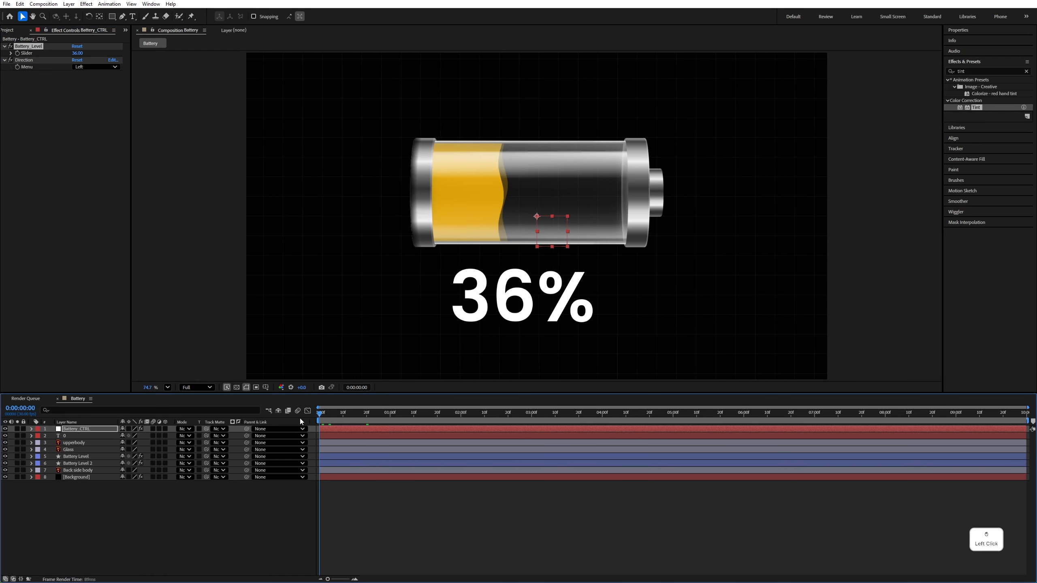
Keyframe the Battery_Level slider on Battery_CTRL at 0 on the first frame and at 100 at 0:00:04:01
click(19, 58)
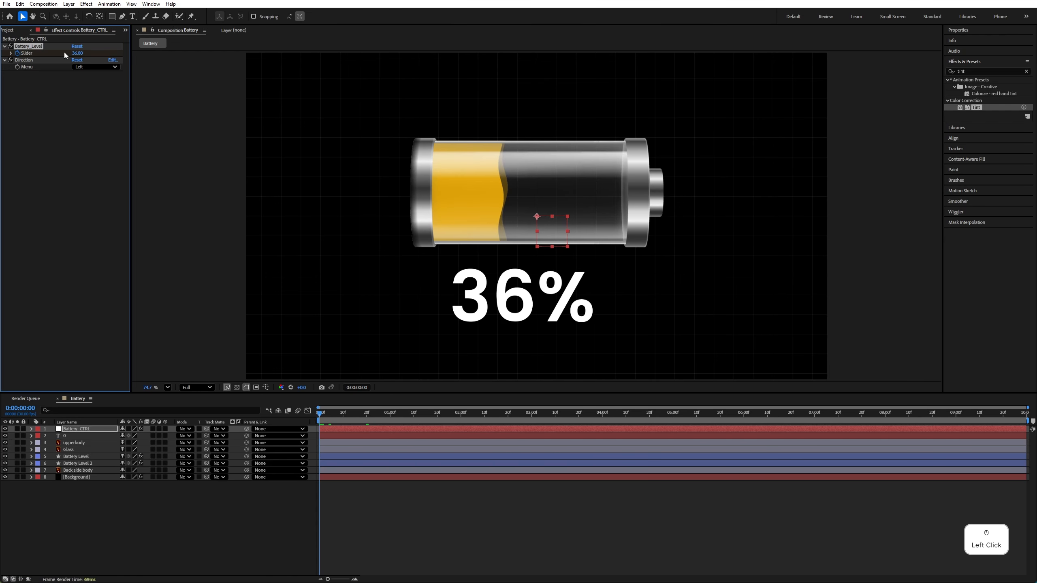
text(0)
key(Return)
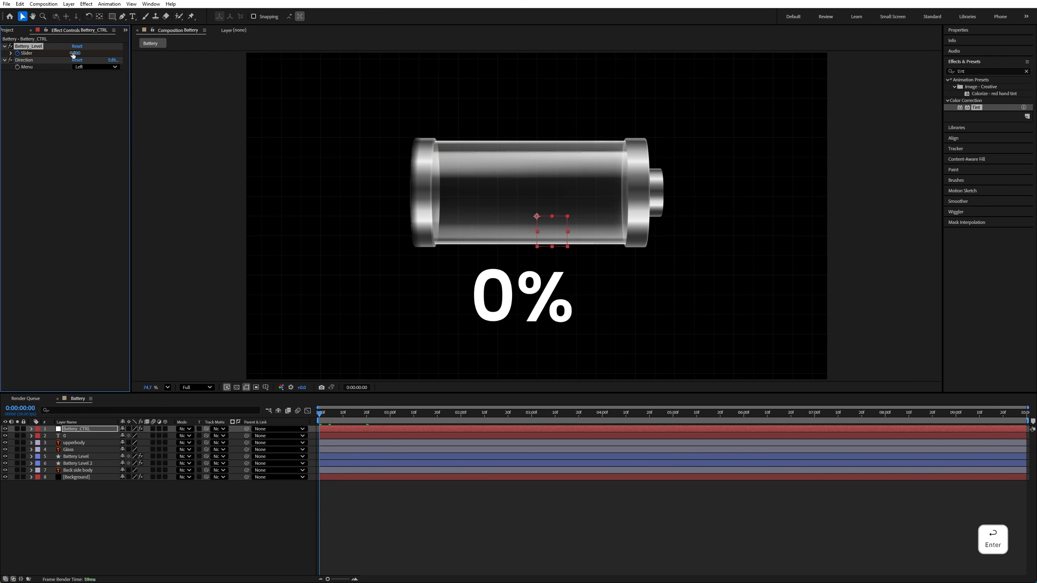
click(603, 414)
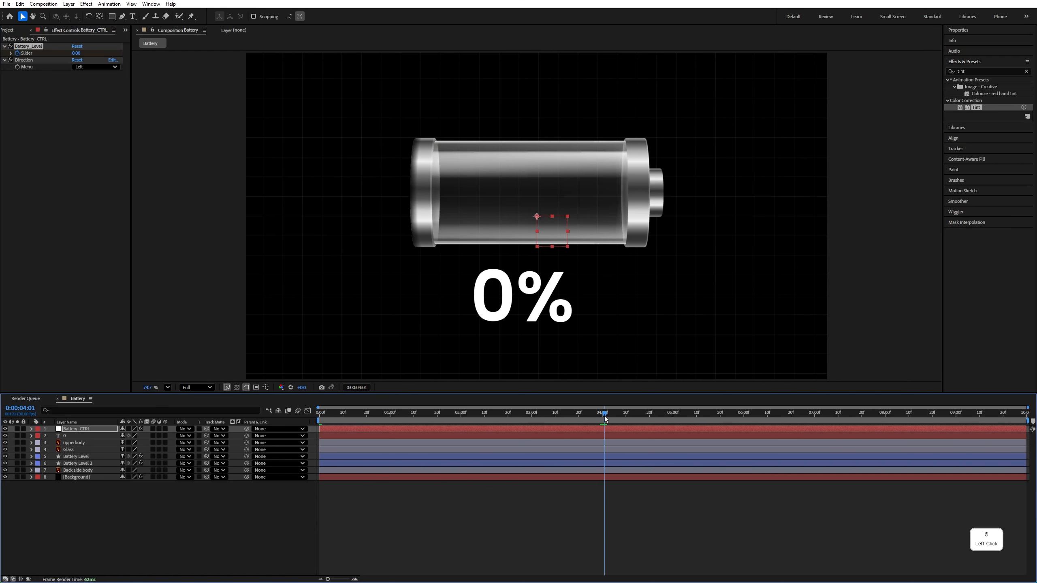
click(77, 53)
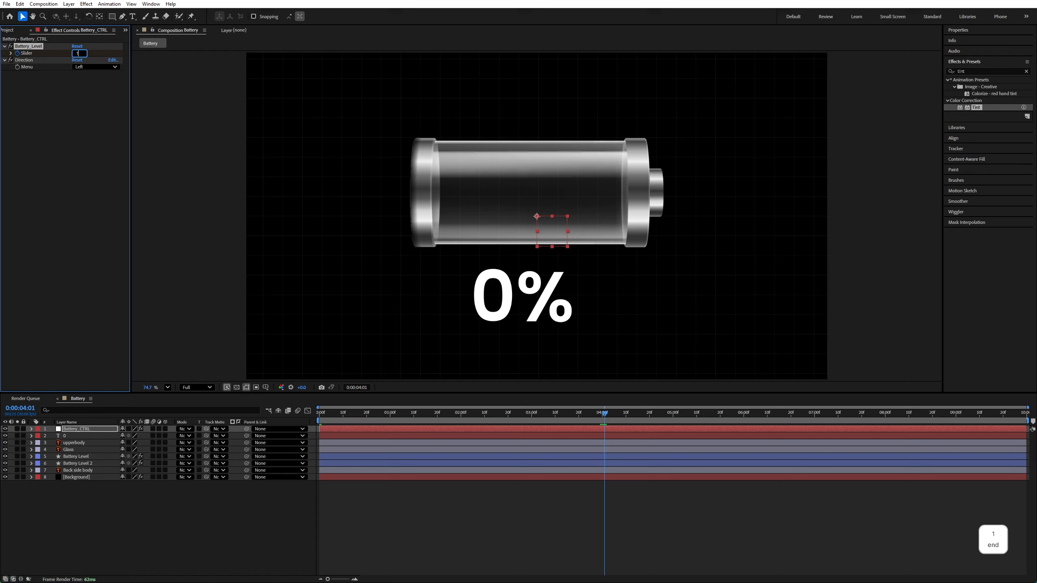
key(Return)
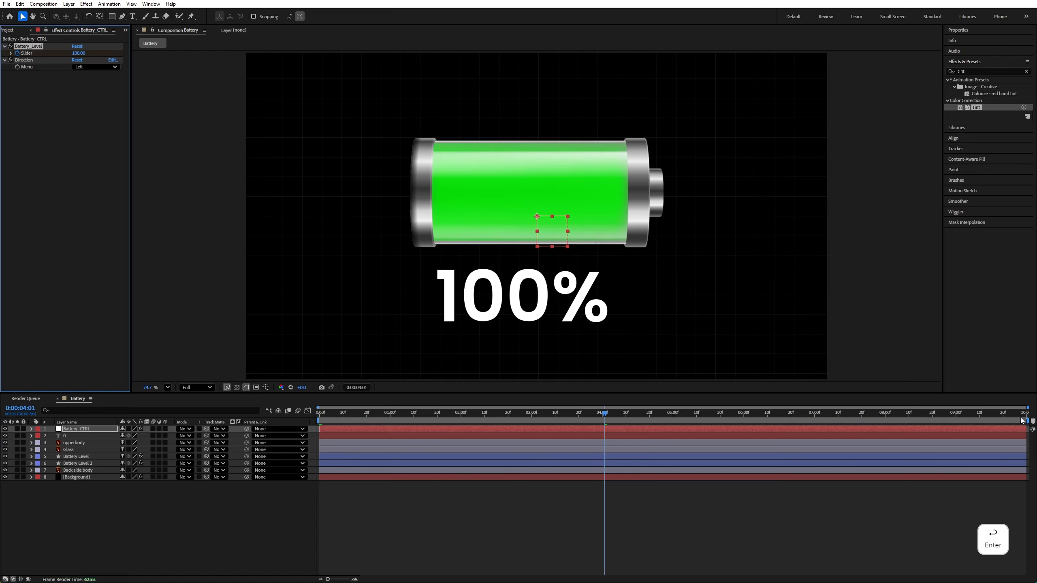
End the work area at 5 seconds and preview the battery-fill animation from the start
drag(1024, 420, 670, 420)
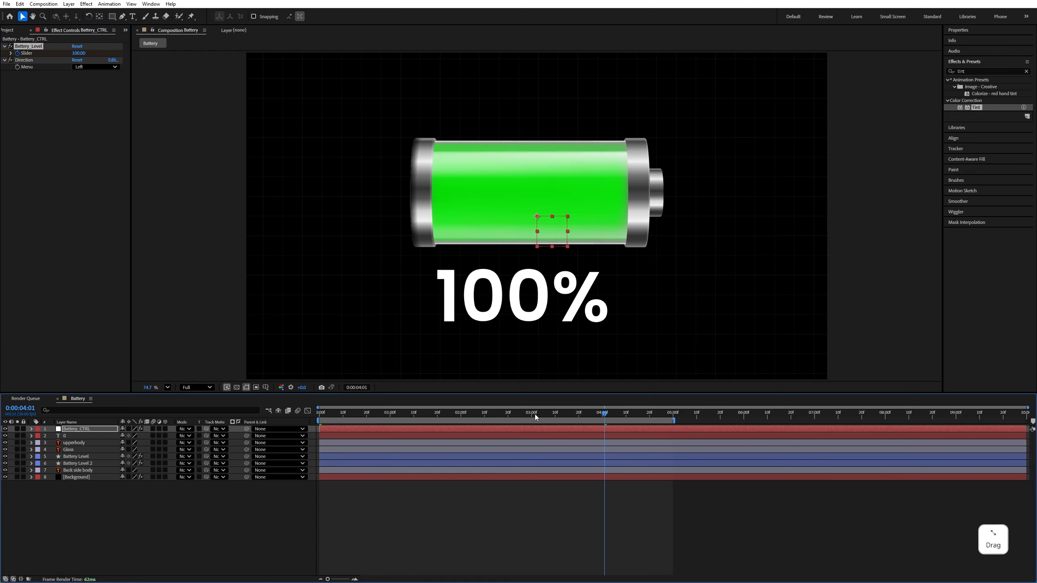
key(Home)
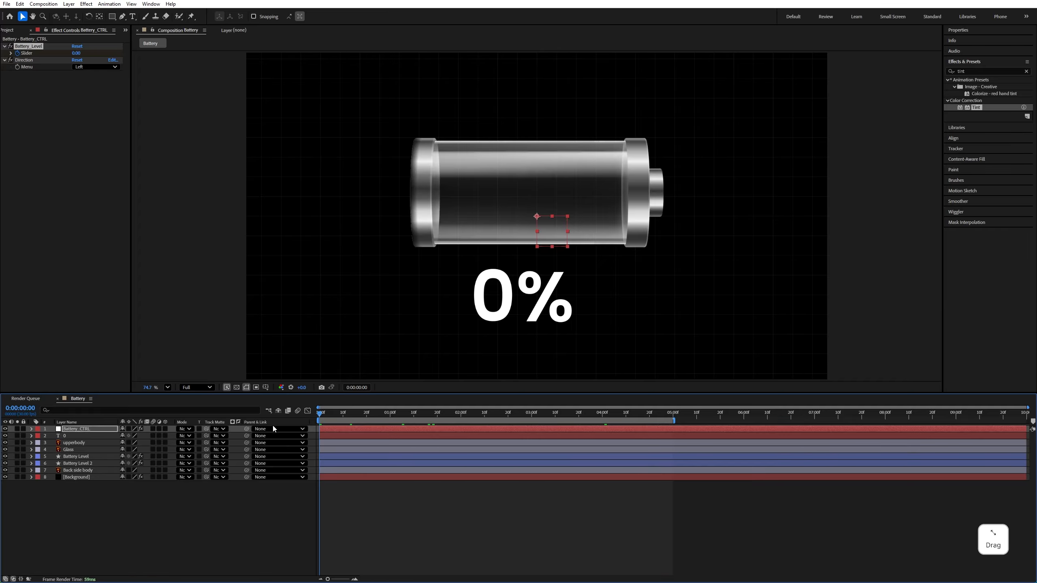
key(space)
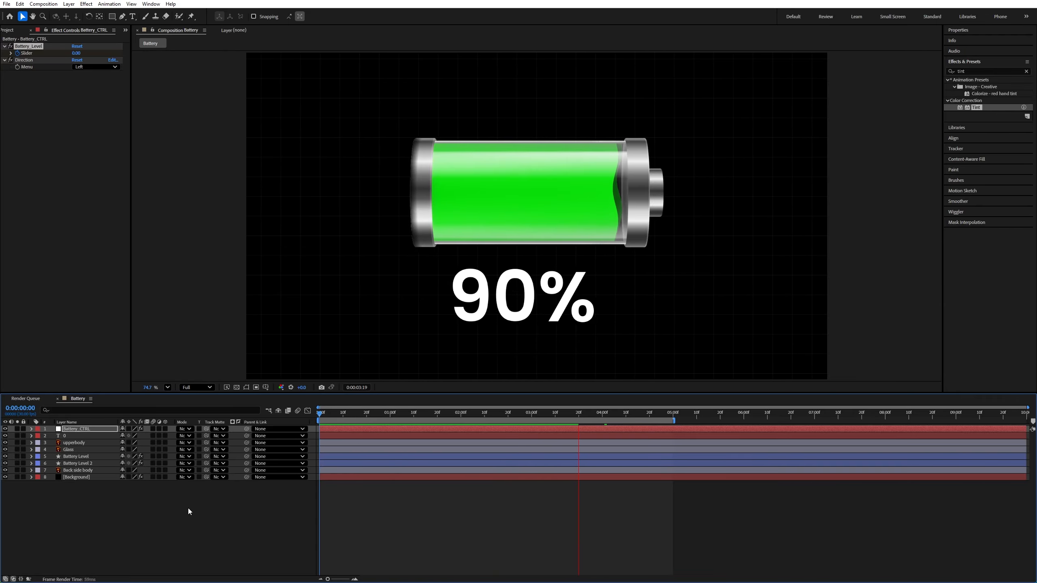
Scale the percentage text layer down to 79% and preview the animation
click(550, 295)
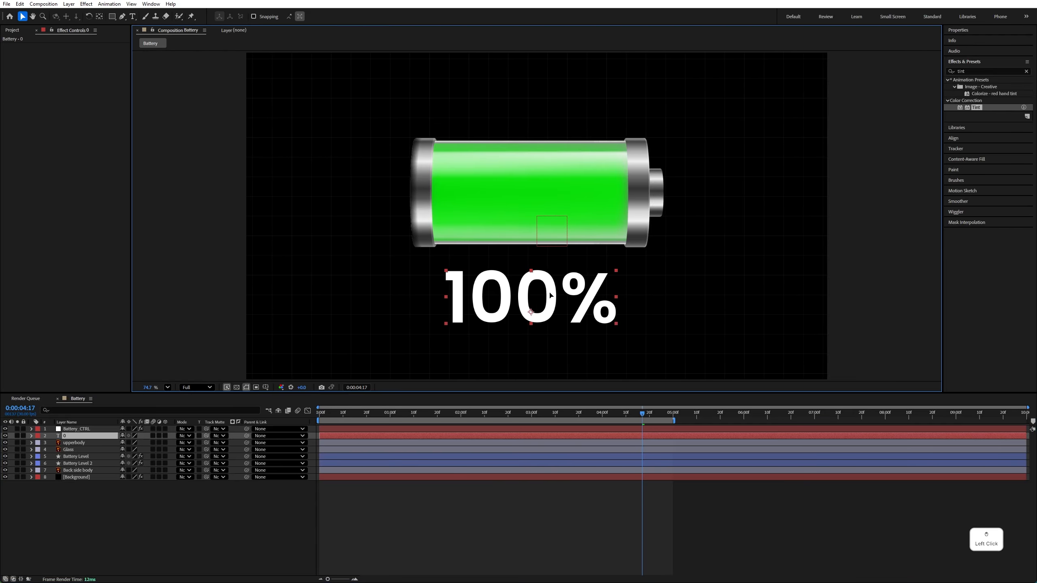
key(s)
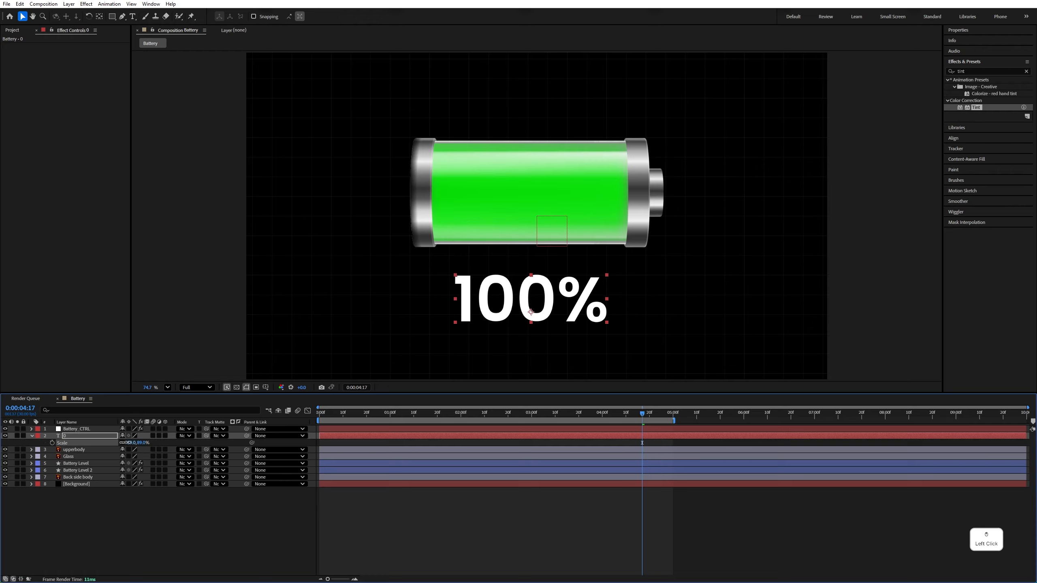
drag(132, 442, 122, 443)
key(space)
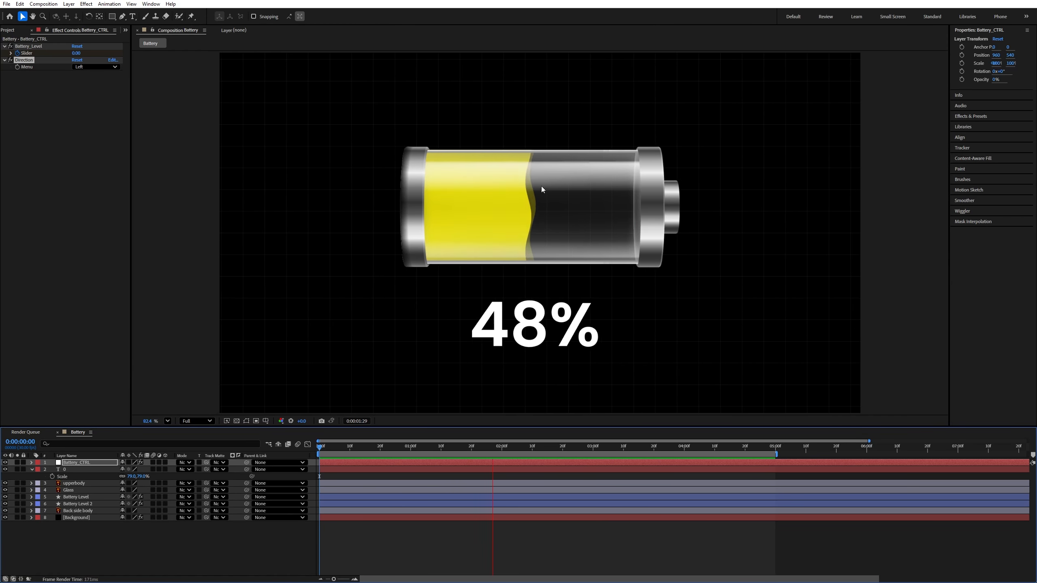
key(space)
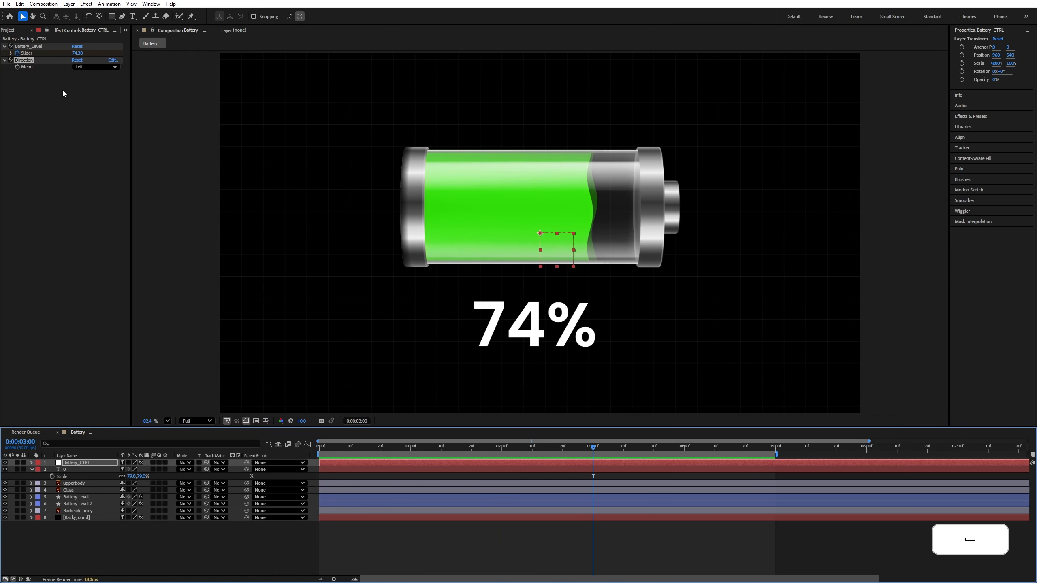
Set Battery_CTRL's Direction menu to Right and preview the battery filling from that side
click(83, 67)
click(42, 90)
click(100, 67)
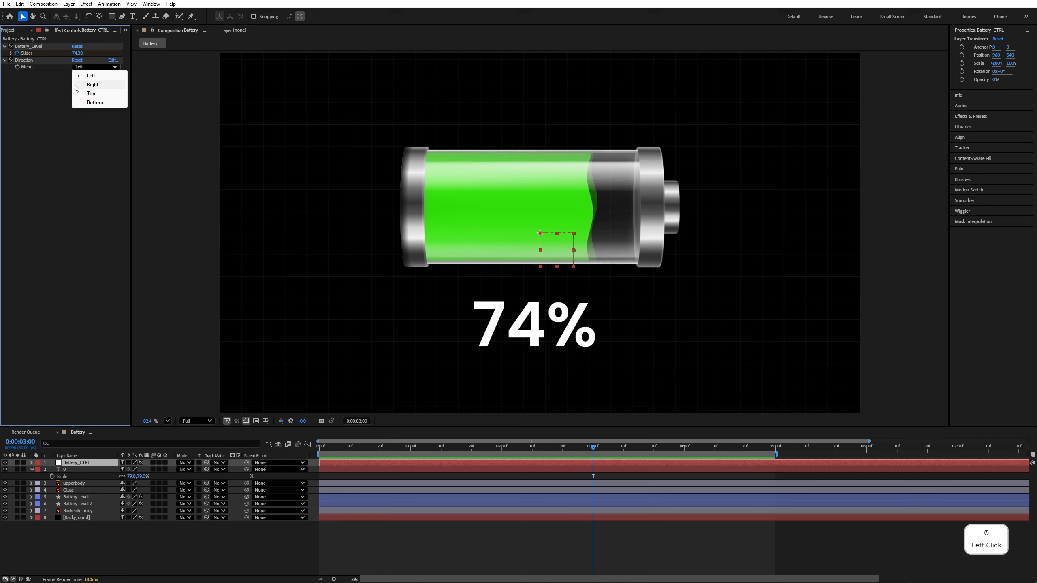
click(93, 85)
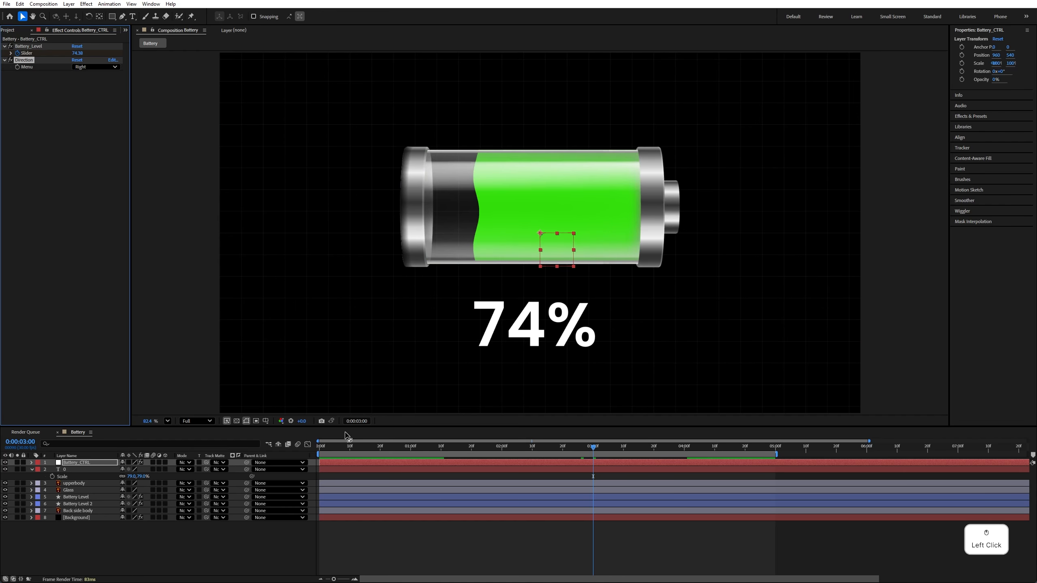
key(space)
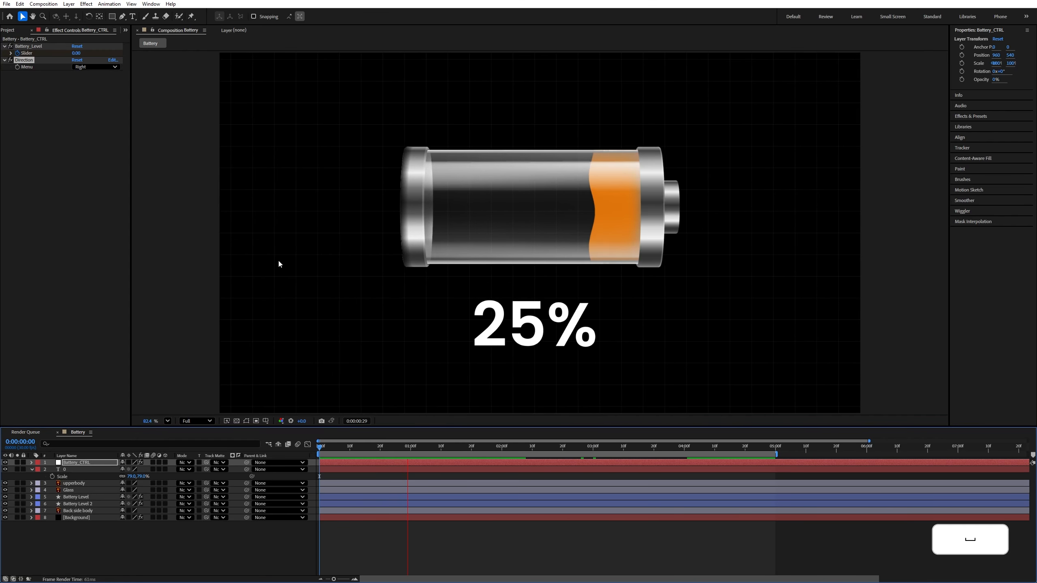
key(space)
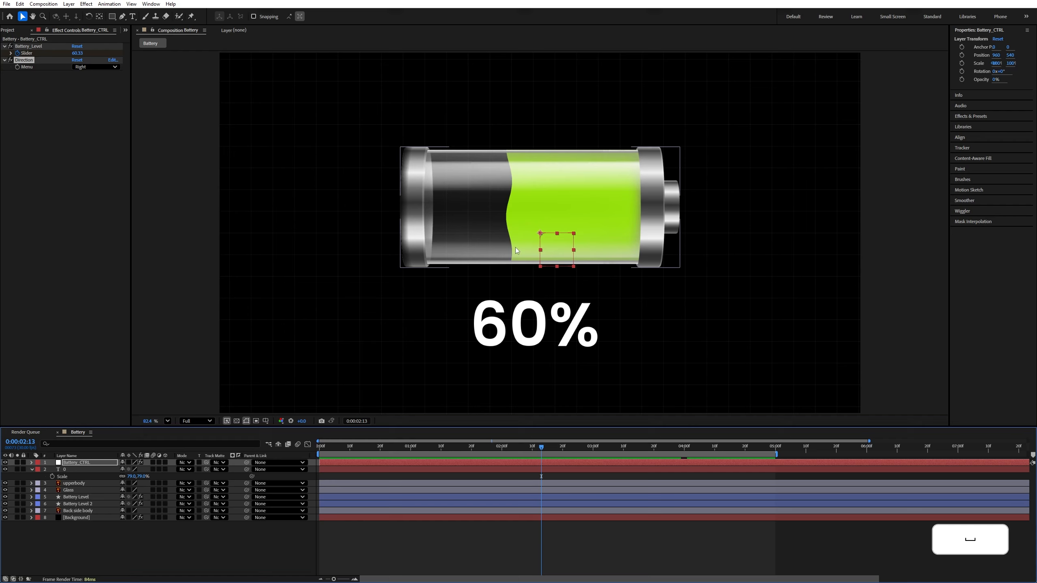
Set Battery_CTRL's Direction menu to Top and preview the battery filling in that direction
click(81, 67)
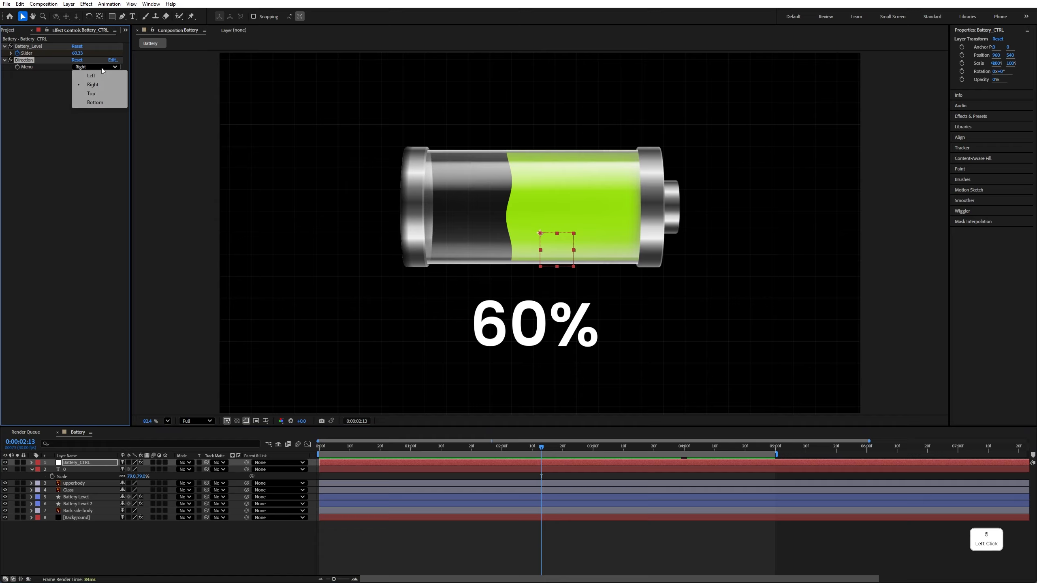
click(98, 94)
key(space)
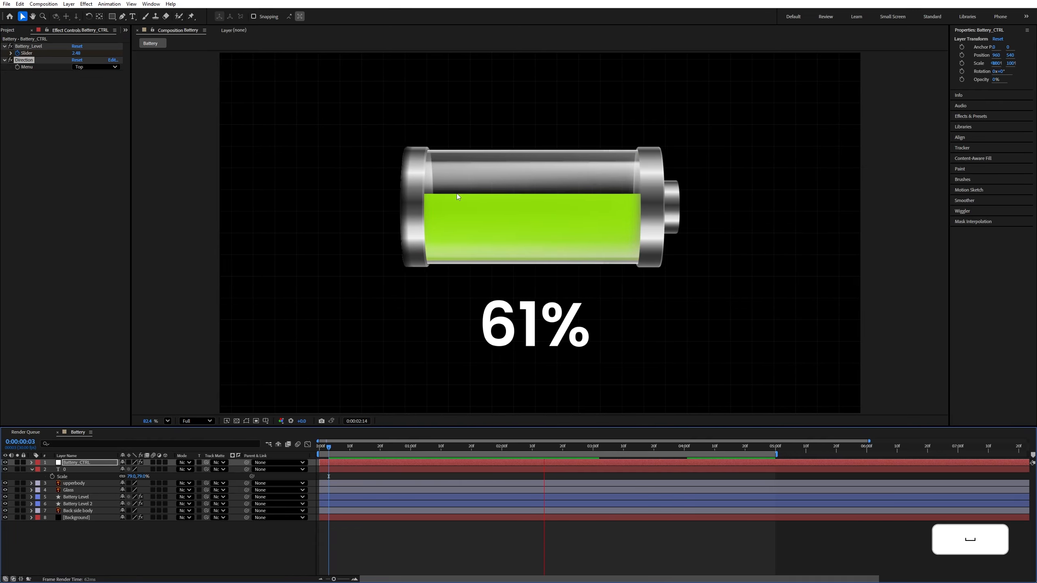
key(space)
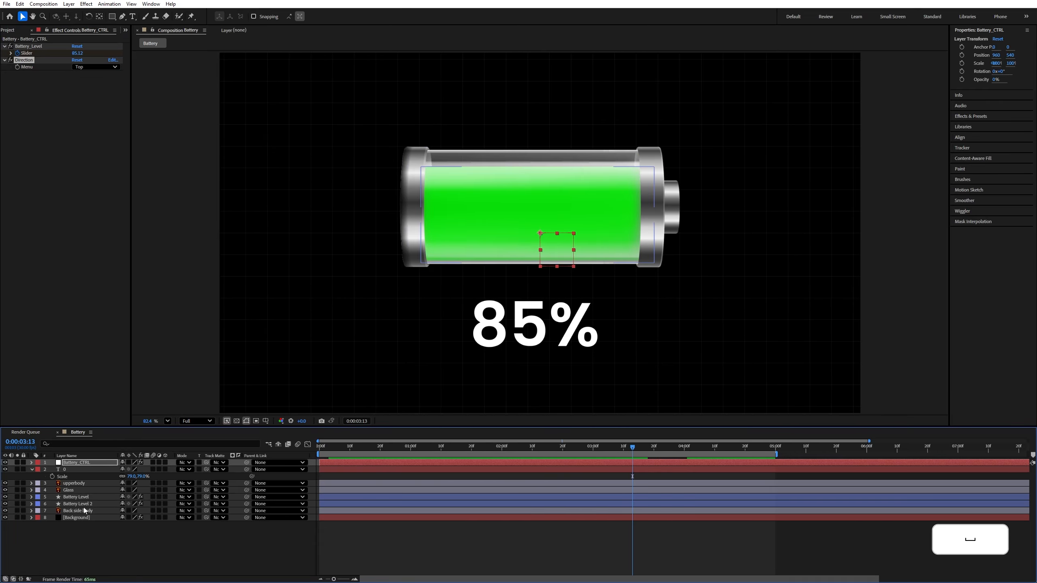
Switch Battery_CTRL's Direction menu to Bottom and preview the fill animation from the first frame
click(82, 503)
click(77, 463)
click(96, 67)
click(96, 102)
drag(632, 448, 317, 454)
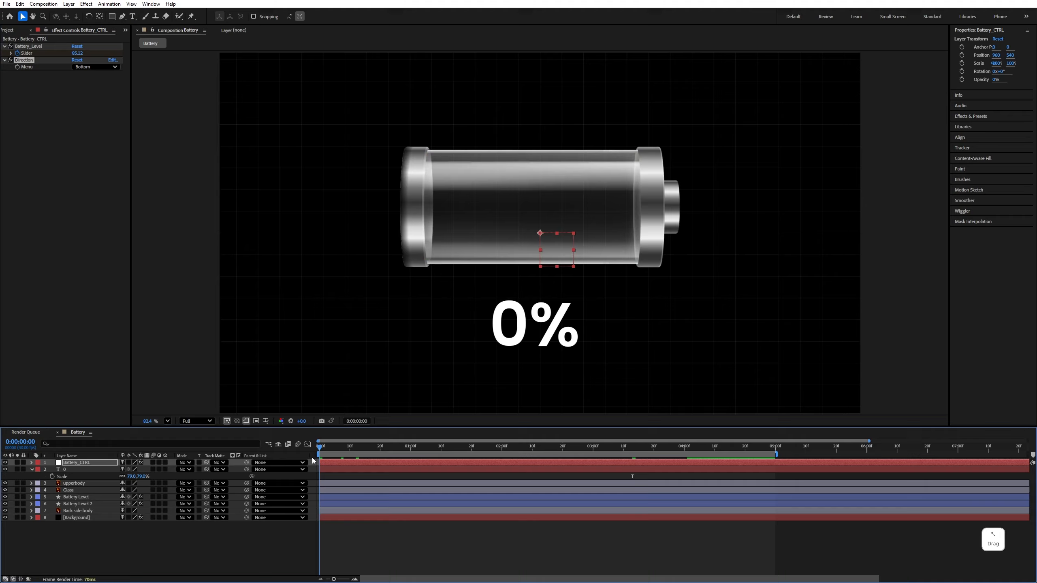
key(space)
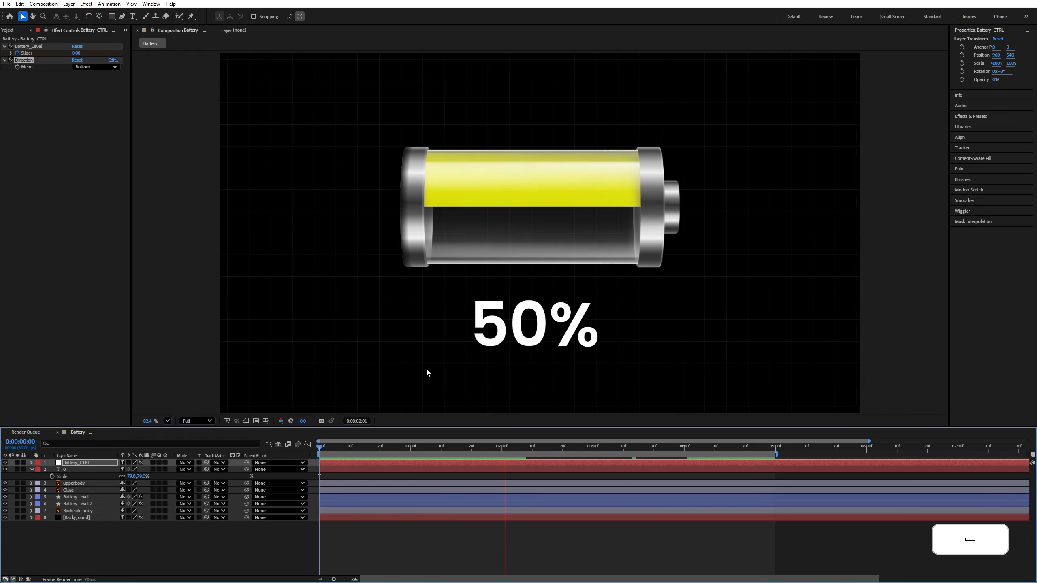
click(370, 426)
Return Battery_CTRL's Direction menu to Left
click(96, 67)
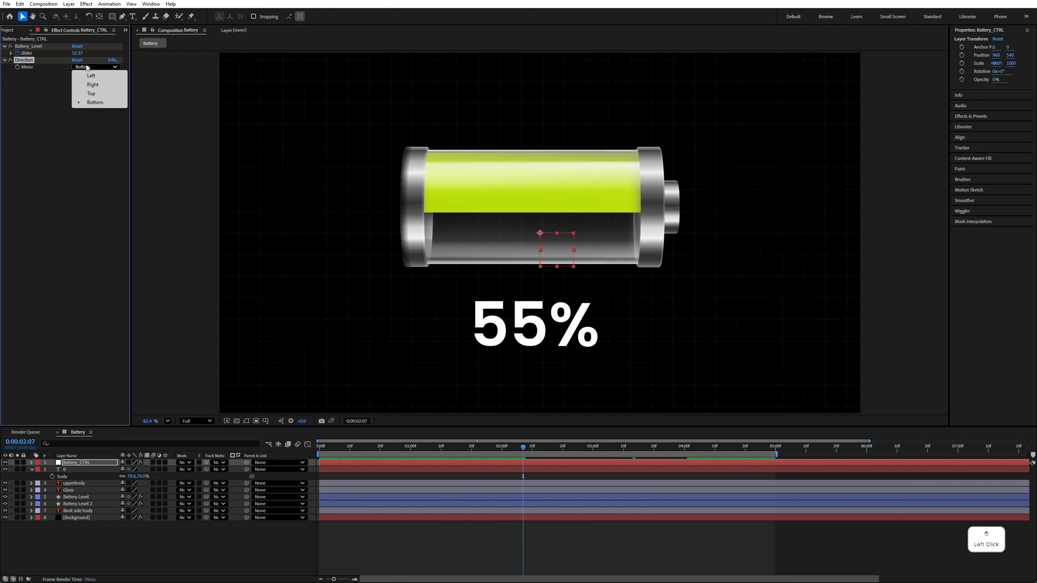
click(96, 74)
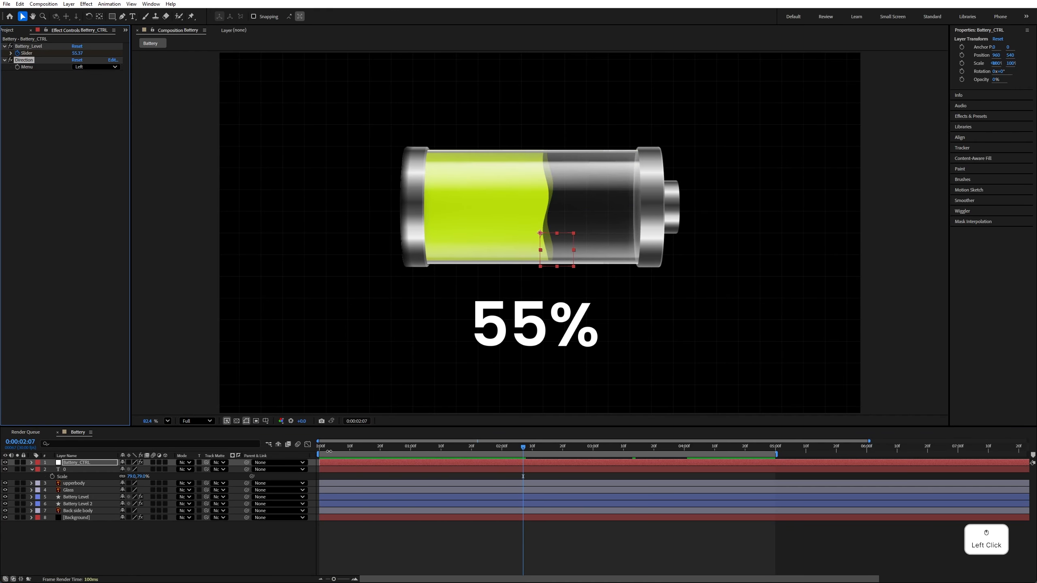